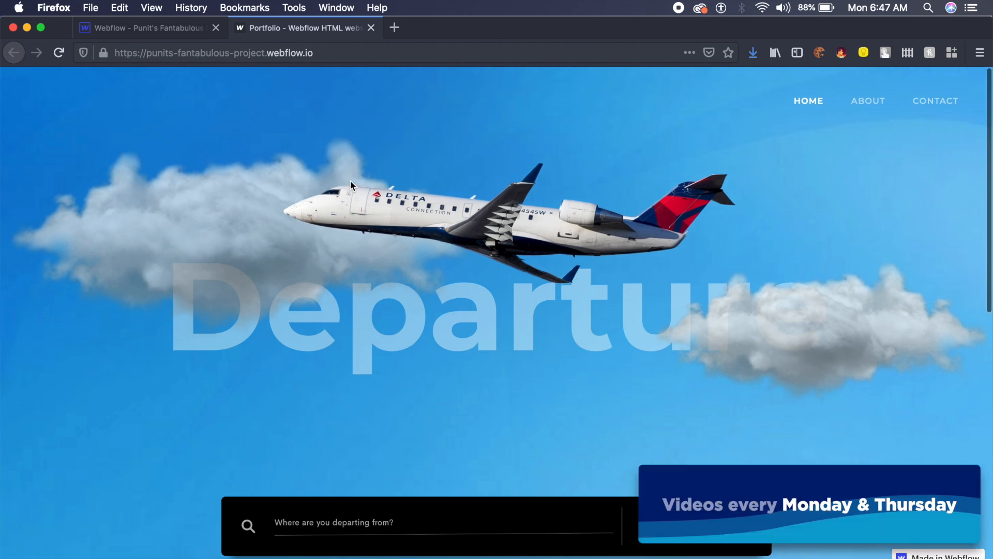
- Examine the published airplane page's scroll animation from the Departure screen down to the Arrival screen and back
scroll(350, 181, "down", 5)
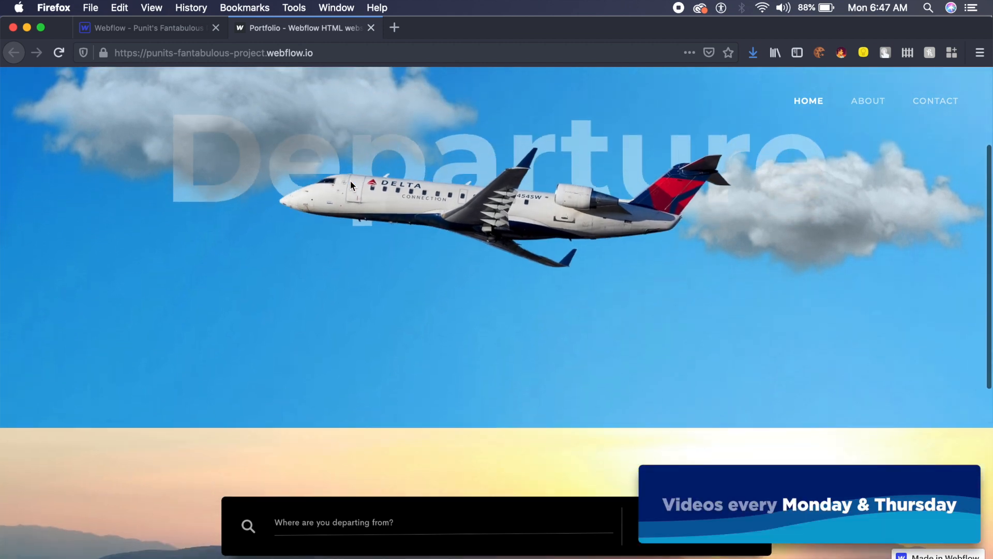
scroll(349, 181, "down", 3)
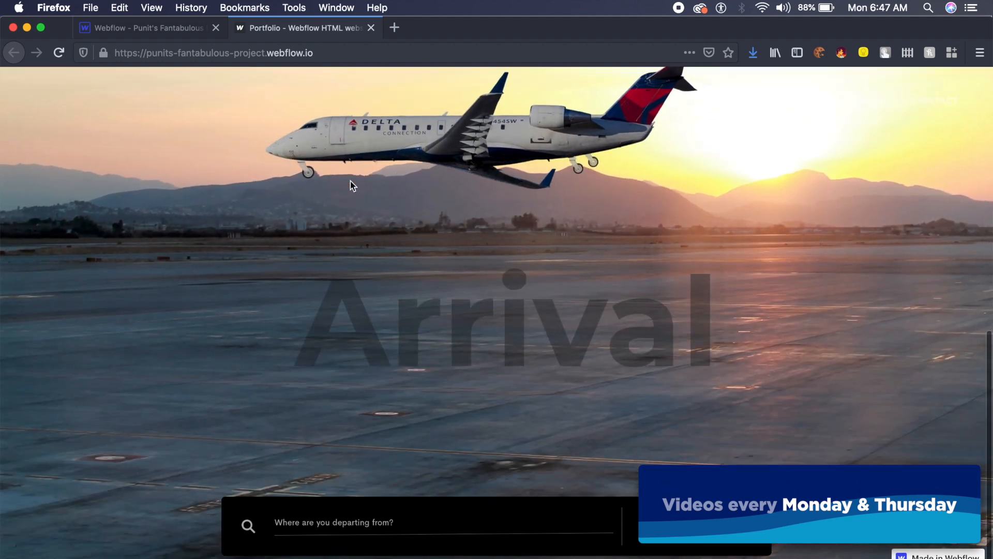
scroll(350, 181, "up", 4)
scroll(350, 181, "up", 6)
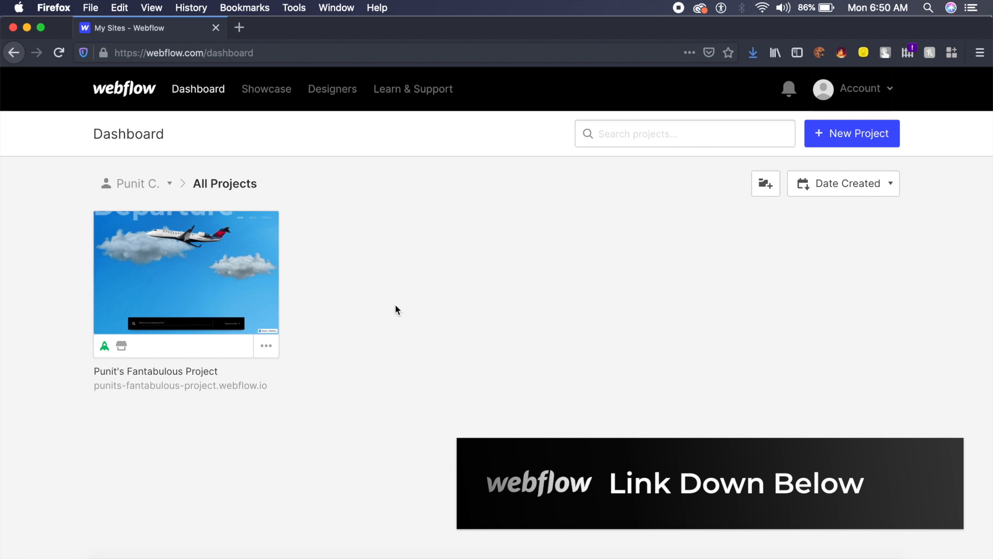
- Create a new project from the Blank Site preset and name it Test
left_click(870, 138)
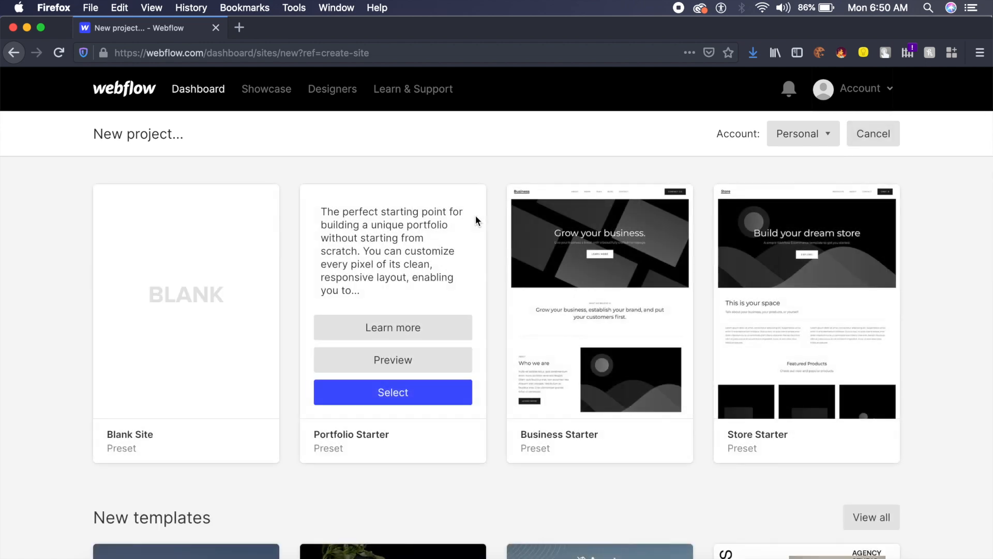
mouse_move(526, 290)
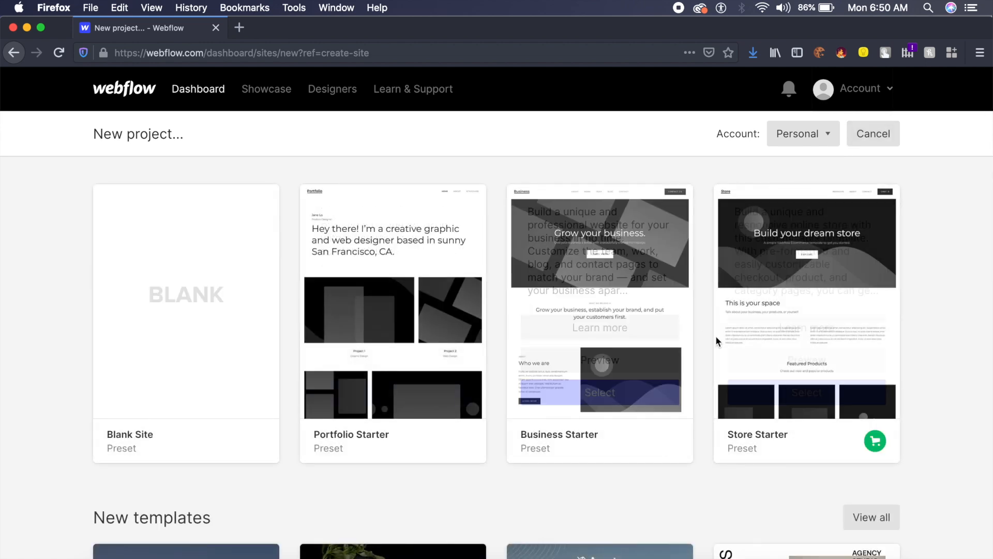
mouse_move(349, 343)
mouse_move(203, 334)
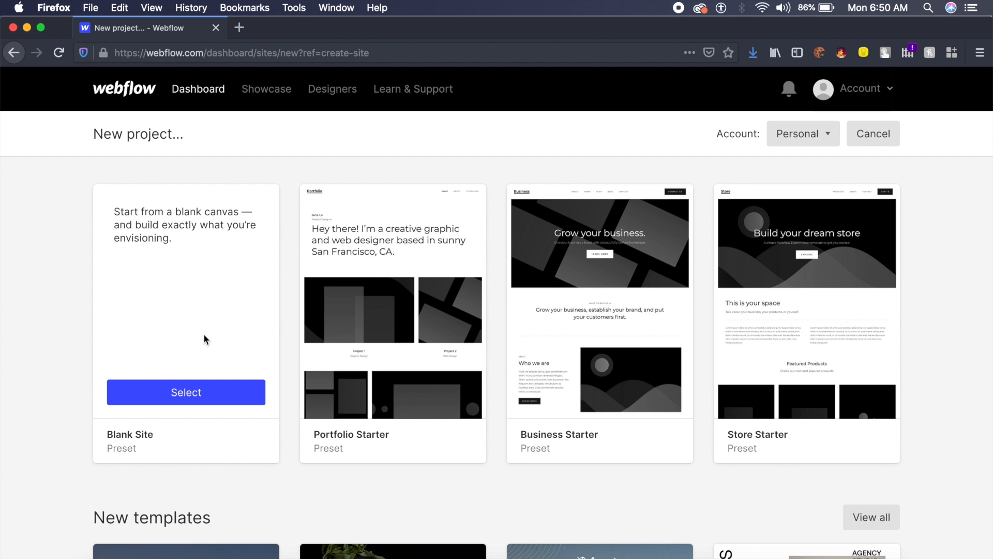
left_click(194, 399)
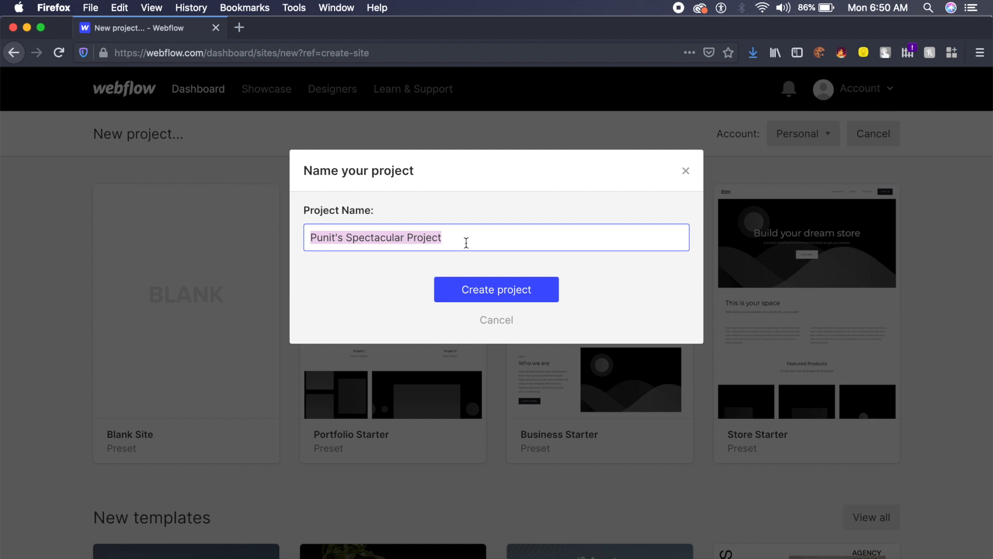
type("Tess")
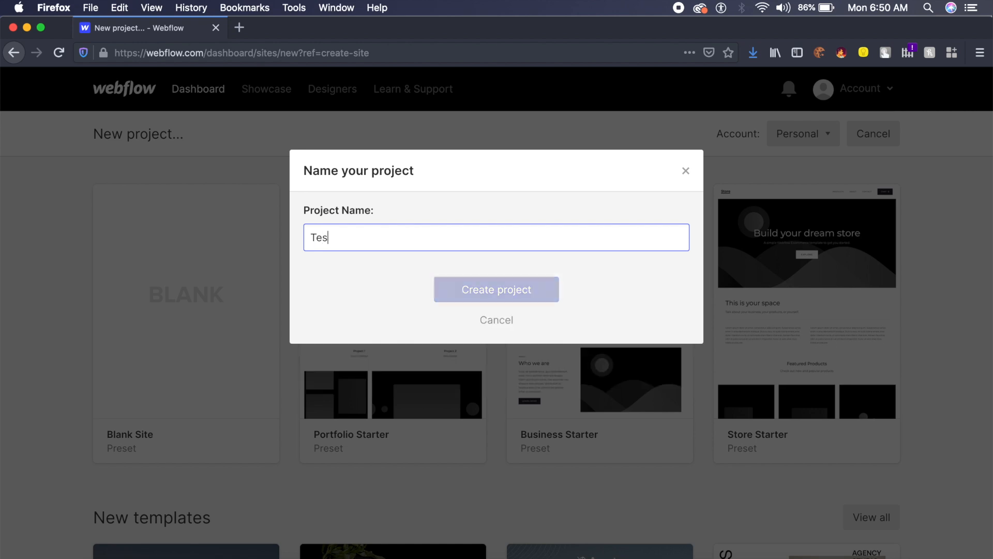
left_click(528, 293)
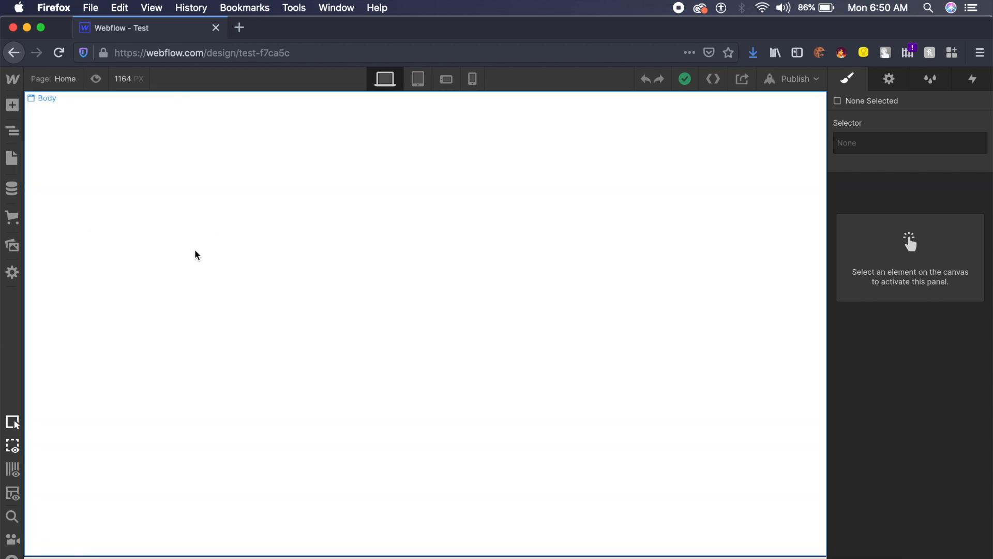
- Check the blank canvas at the tablet, phone landscape and phone portrait breakpoints, and return to the desktop view
left_click(417, 78)
left_click(447, 83)
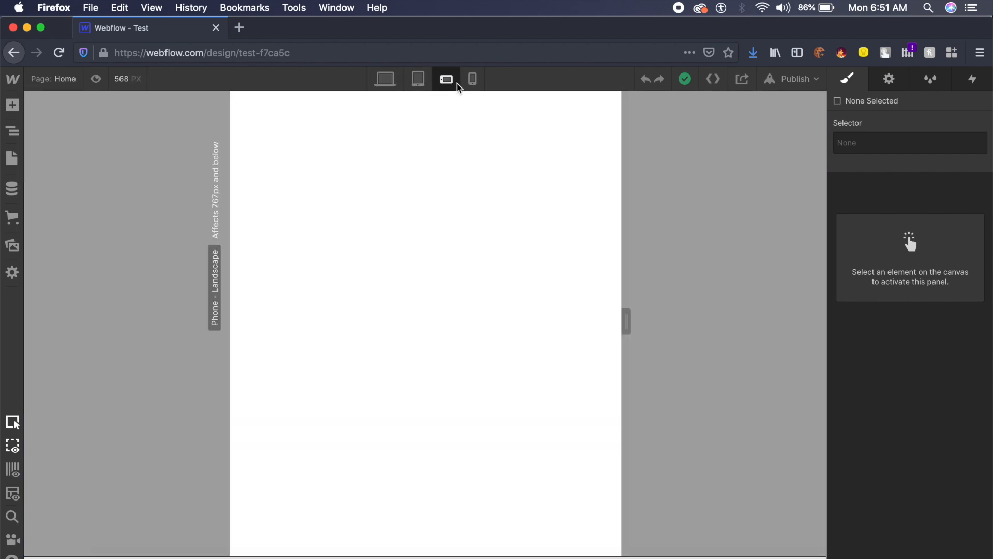
left_click(472, 80)
left_click(417, 81)
left_click(389, 82)
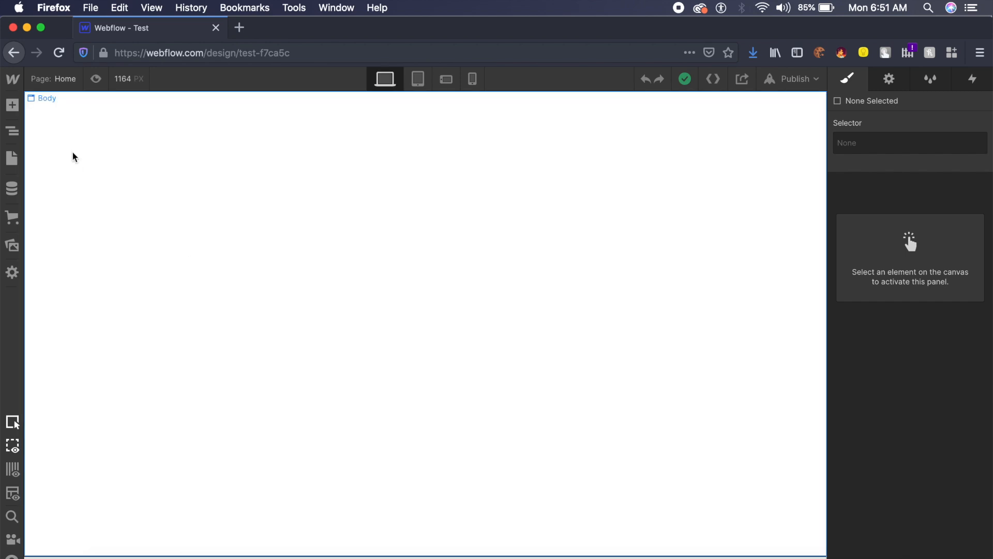
- Upload the two cloud PNGs, airport dawn photo, Group 84.png, Group 85.png, full-size airplane cutout and plain-Backgrounds1.jpg from Downloads to the project assets
left_click(18, 255)
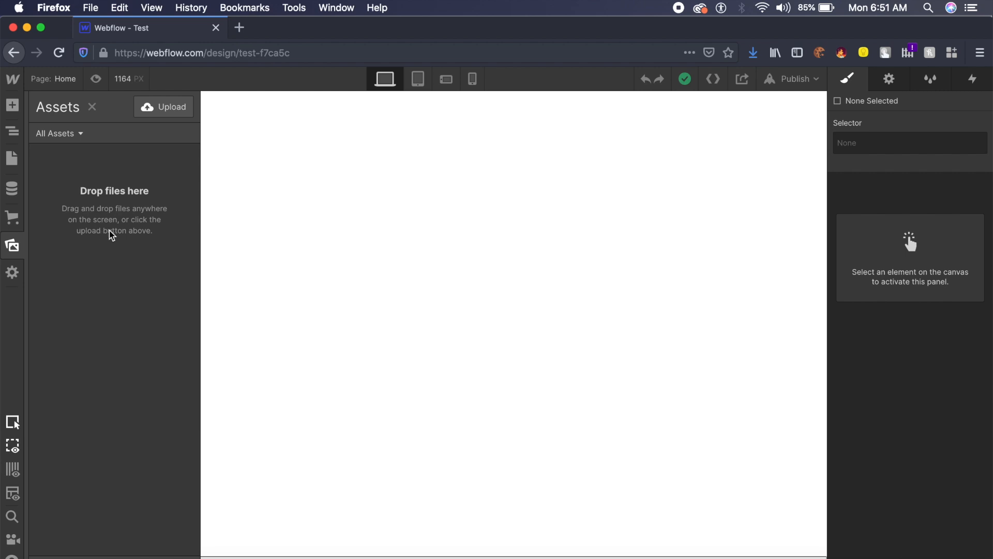
left_click(105, 545)
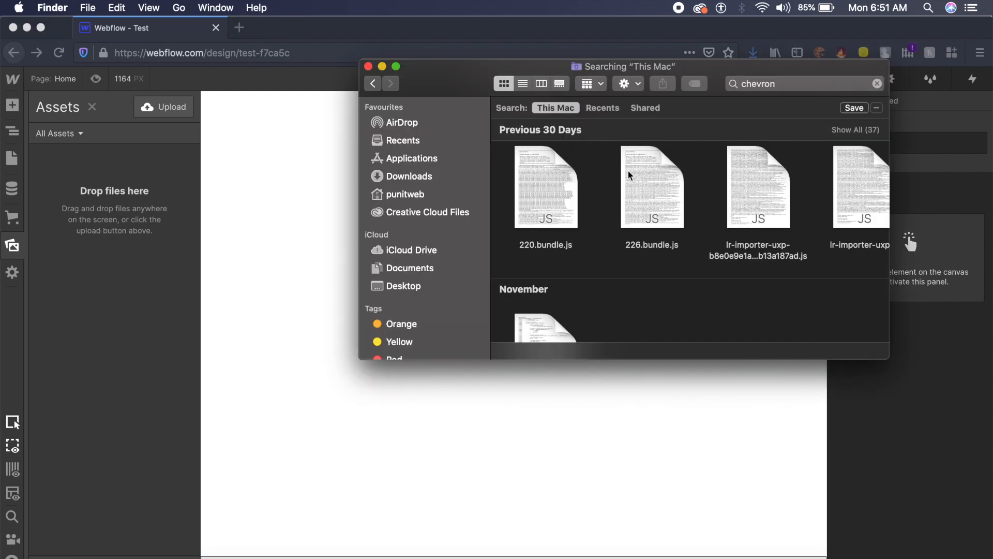
left_click(436, 179)
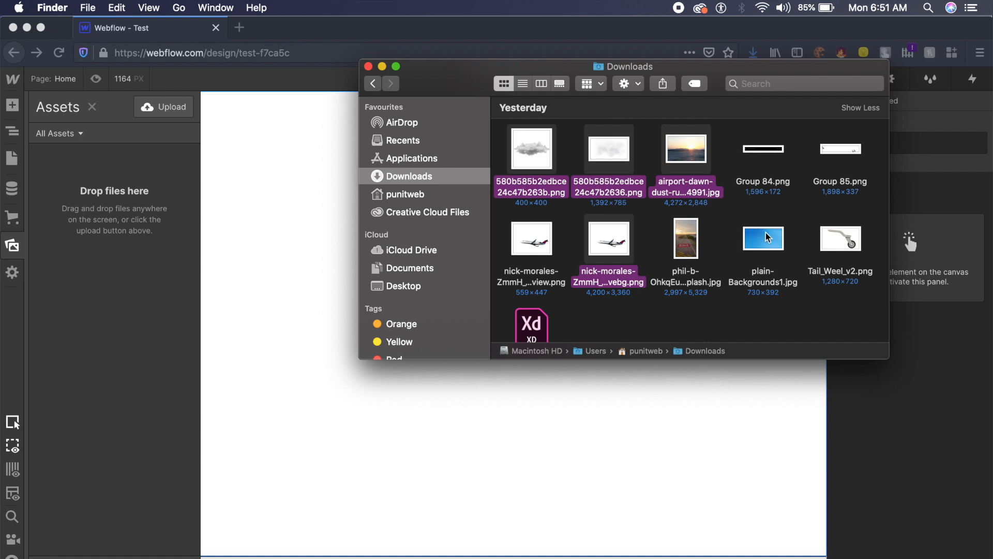
left_click(772, 153, "super")
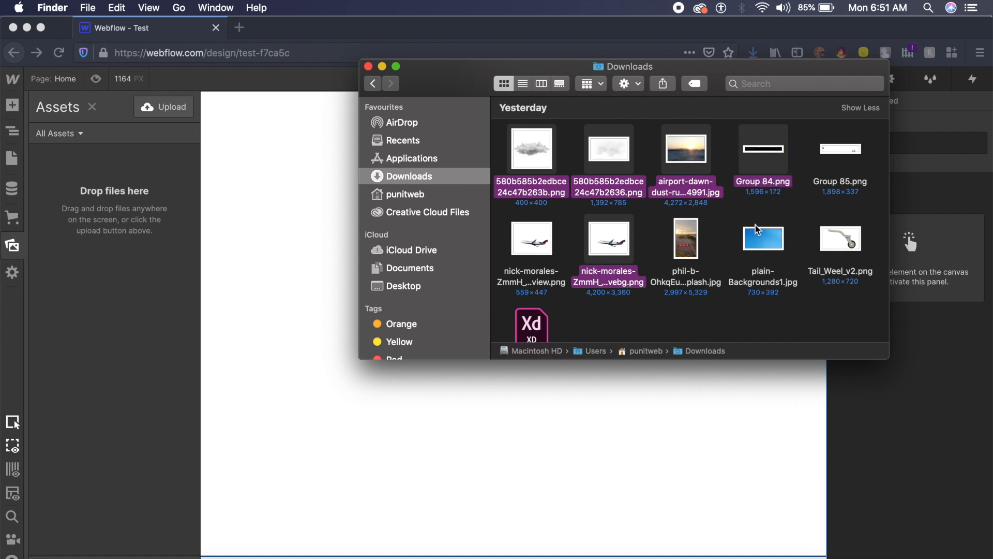
left_click(855, 188, "super")
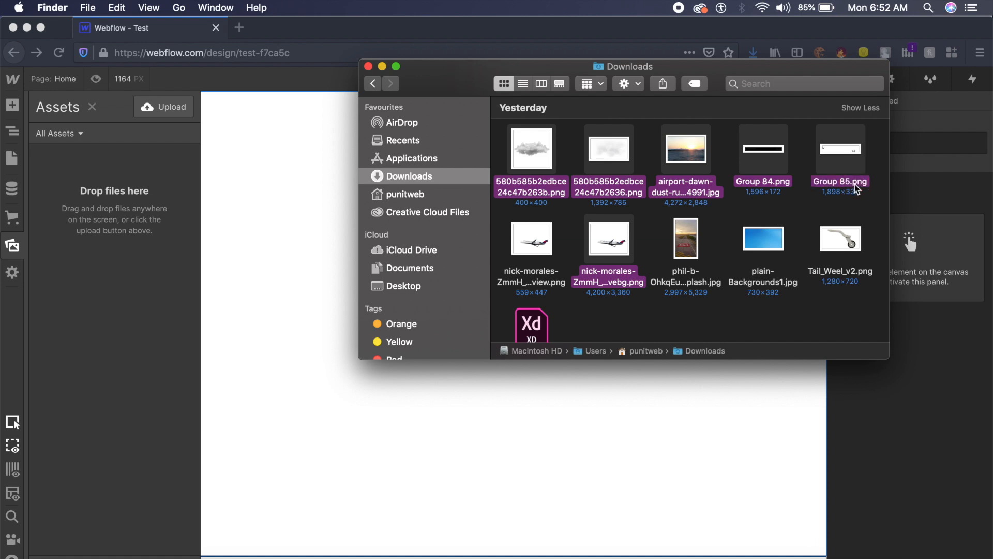
left_click(771, 244, "super")
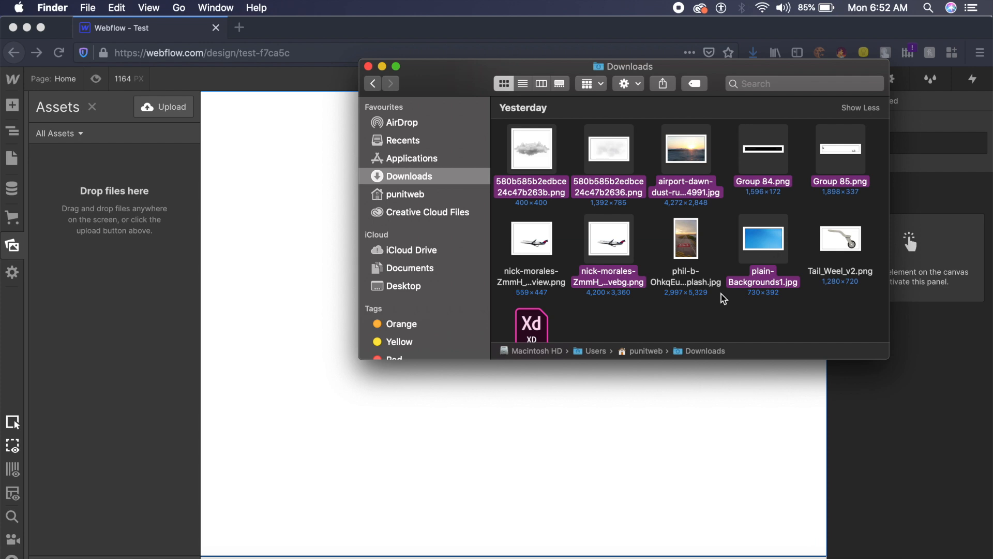
left_click_drag(617, 245, 89, 274)
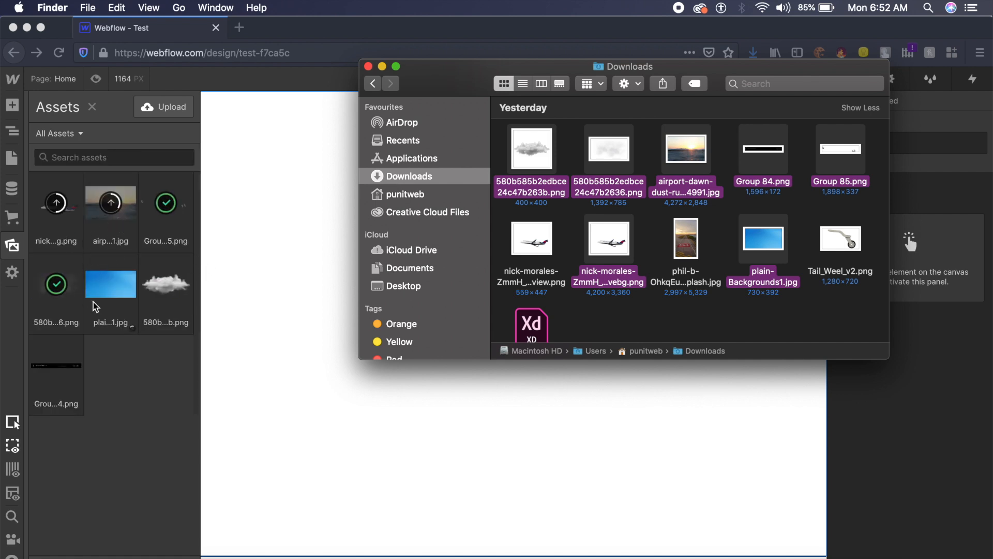
left_click(149, 355)
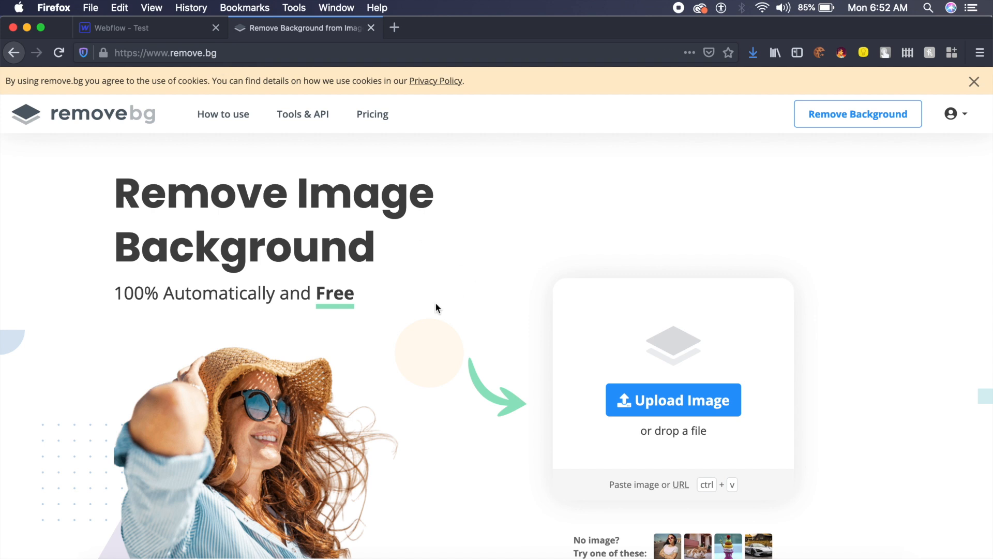
- Remove the background from the Delta airplane photo in Downloads with remove.bg, and close that page
left_click(676, 403)
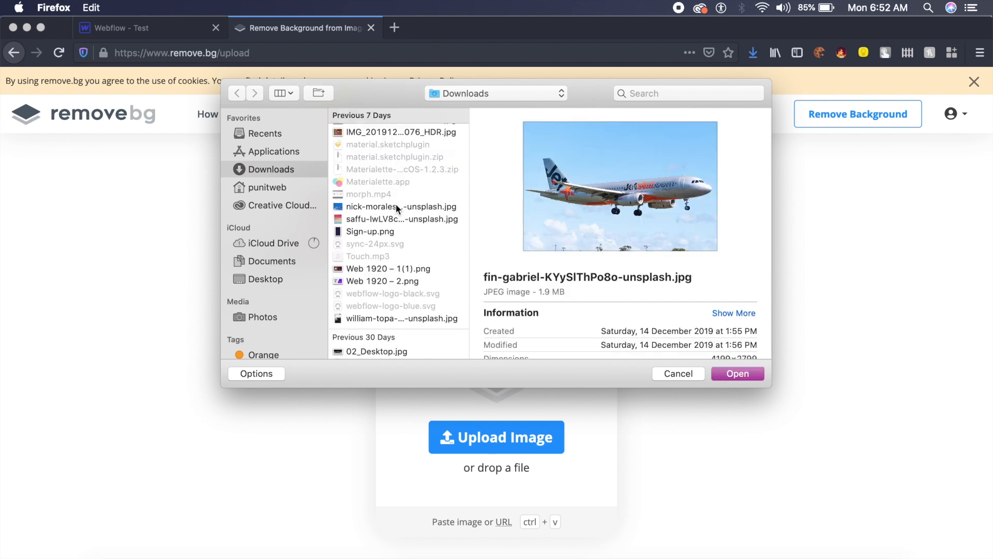
left_click(396, 206)
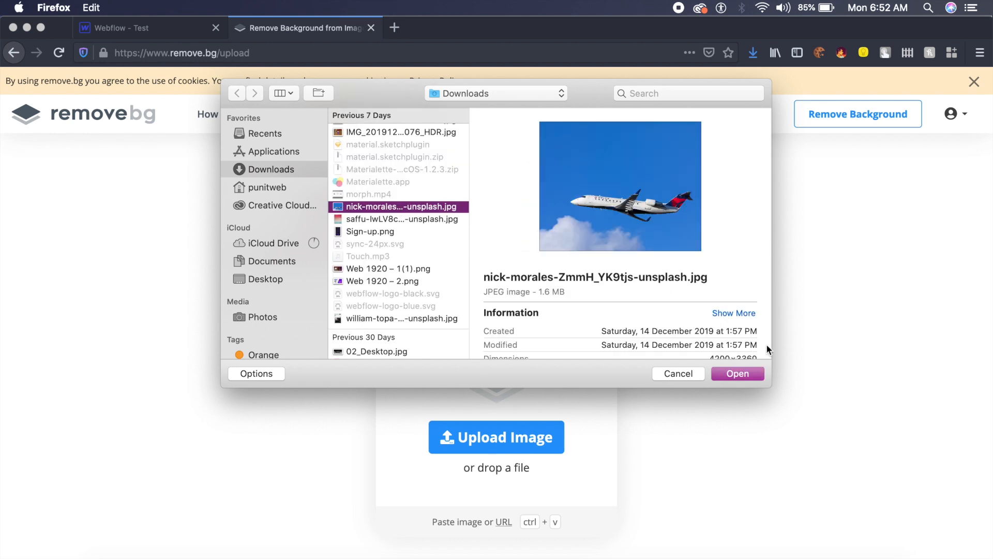
left_click(739, 373)
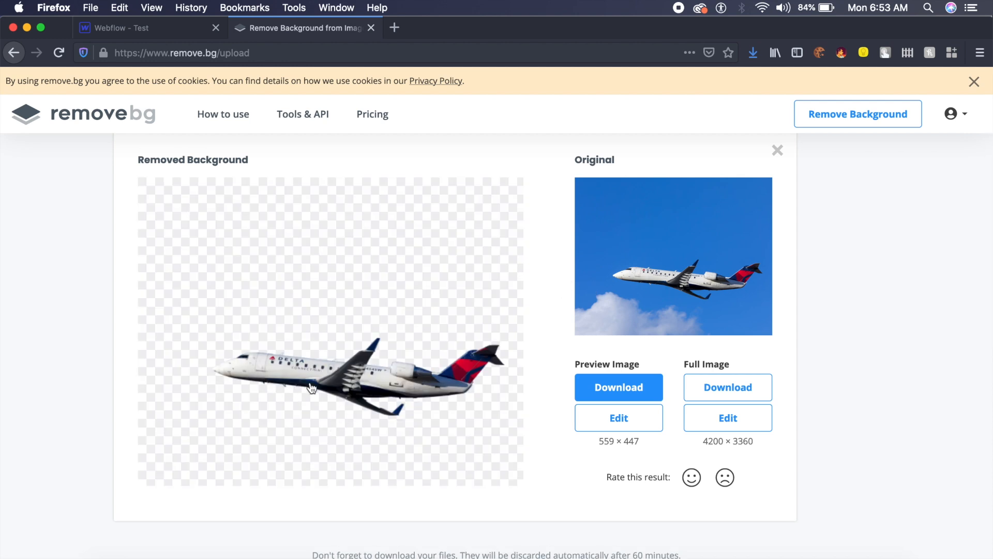
left_click(371, 28)
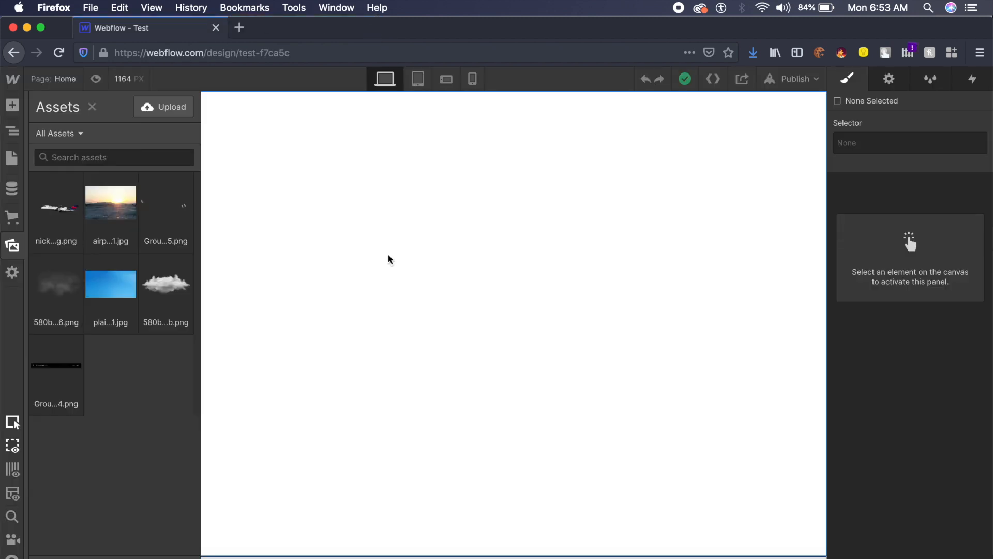
- Browse the available elements and add a Section from the layout elements to the page body
left_click(14, 106)
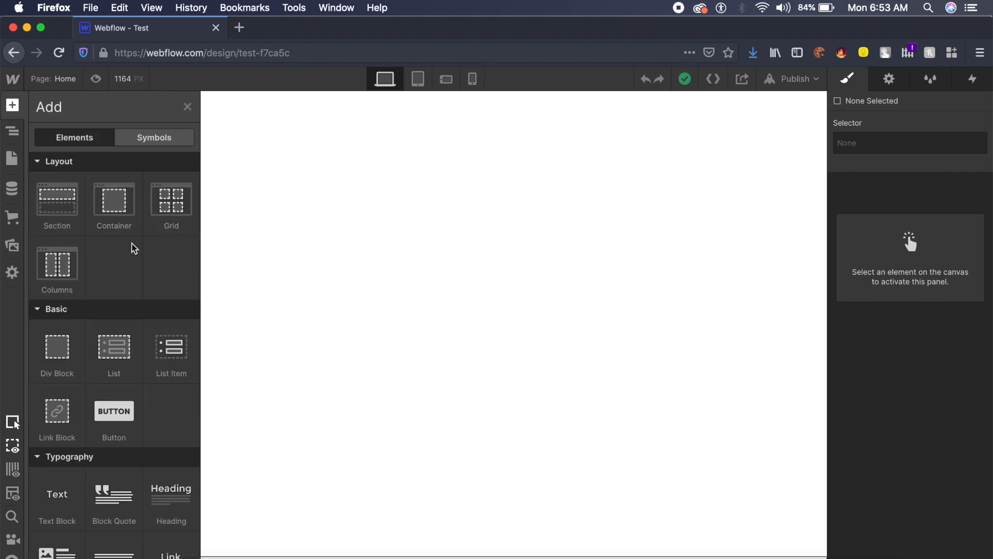
scroll(132, 248, "down", 10)
scroll(134, 248, "down", 10)
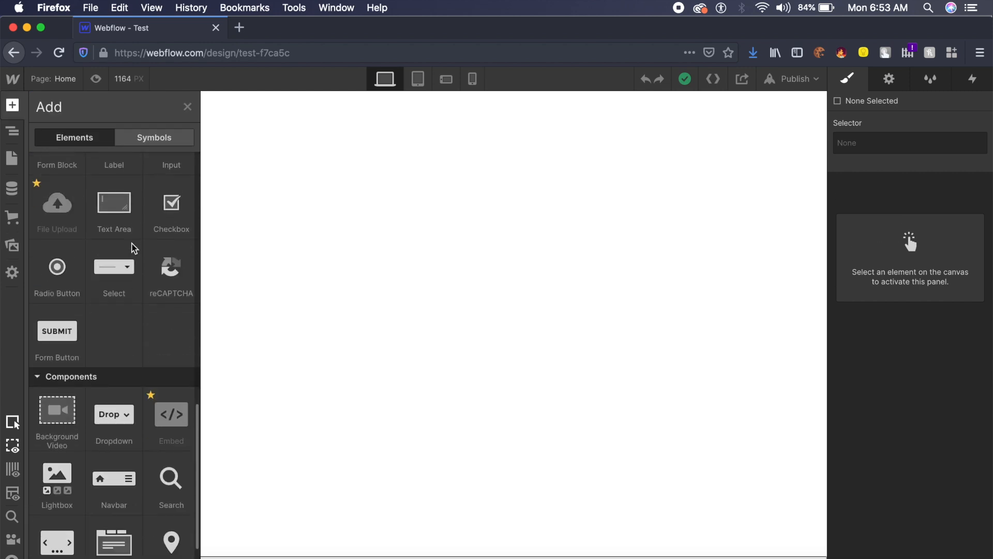
scroll(79, 330, "up", 2)
scroll(79, 330, "up", 15)
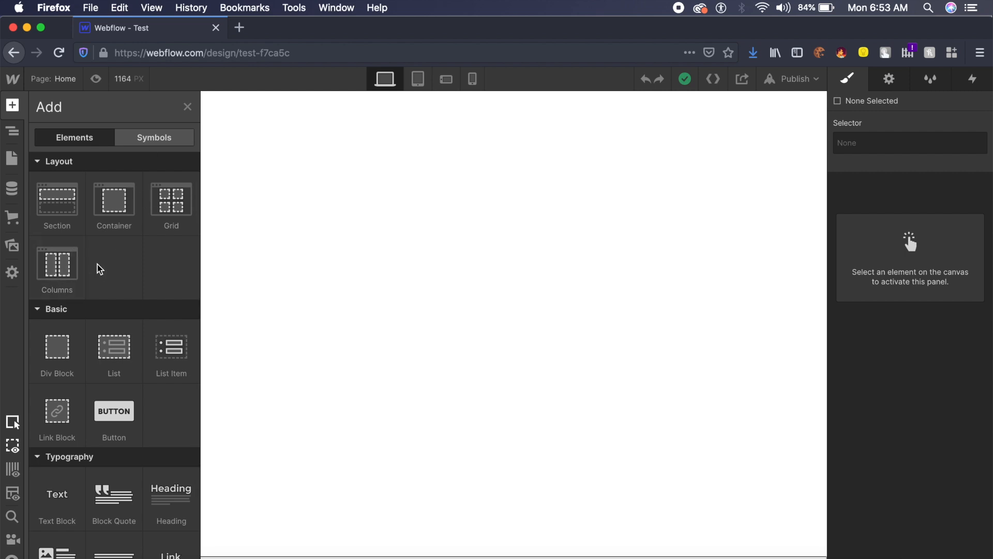
left_click(58, 210)
left_click_drag(57, 209, 274, 190)
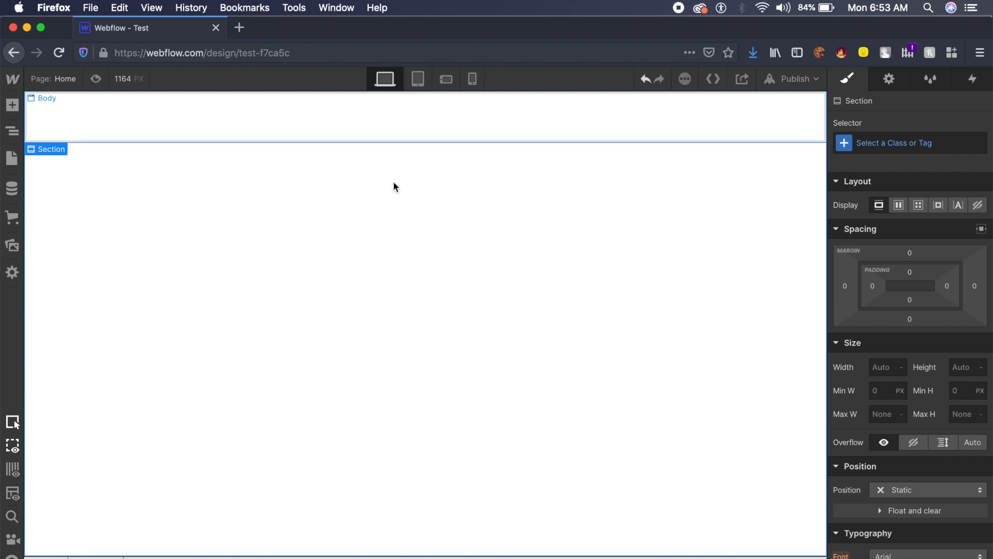
- Set the new section's width and height to 100%
left_click(416, 237)
left_click(362, 135)
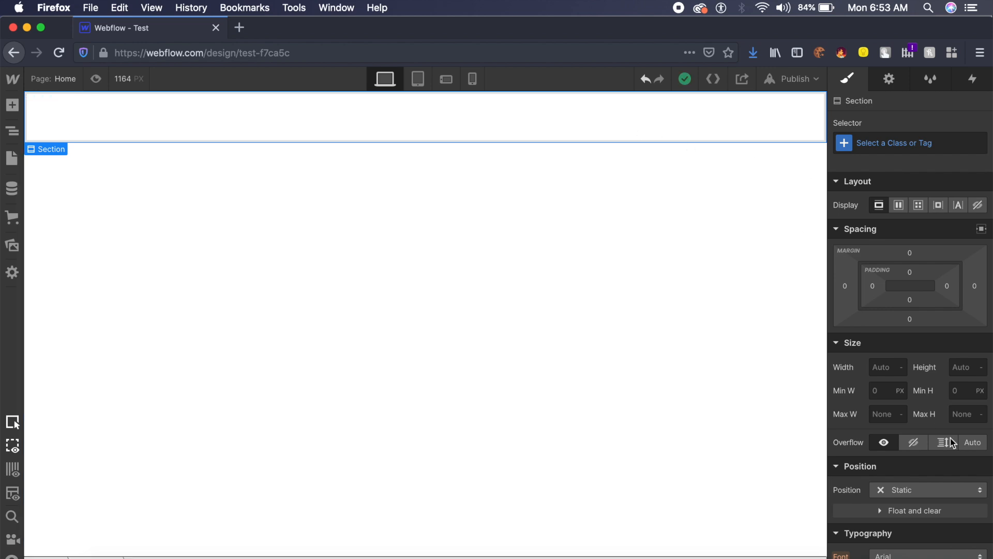
left_click(889, 368)
type("100%")
left_click(965, 372)
type("100")
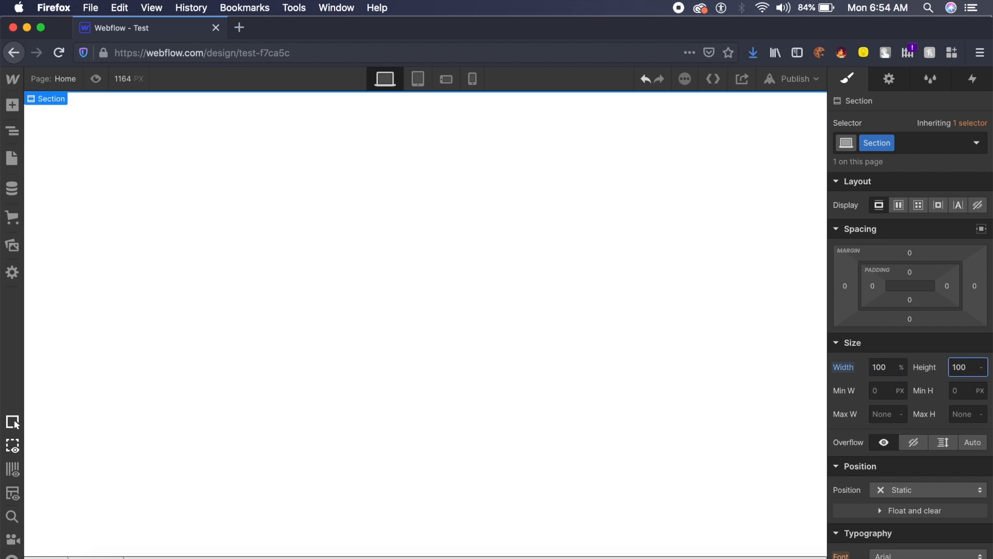
type("%")
key("Return")
- Set the section's position to Absolute with top and left offsets of 0
scroll(849, 429, "down", 2)
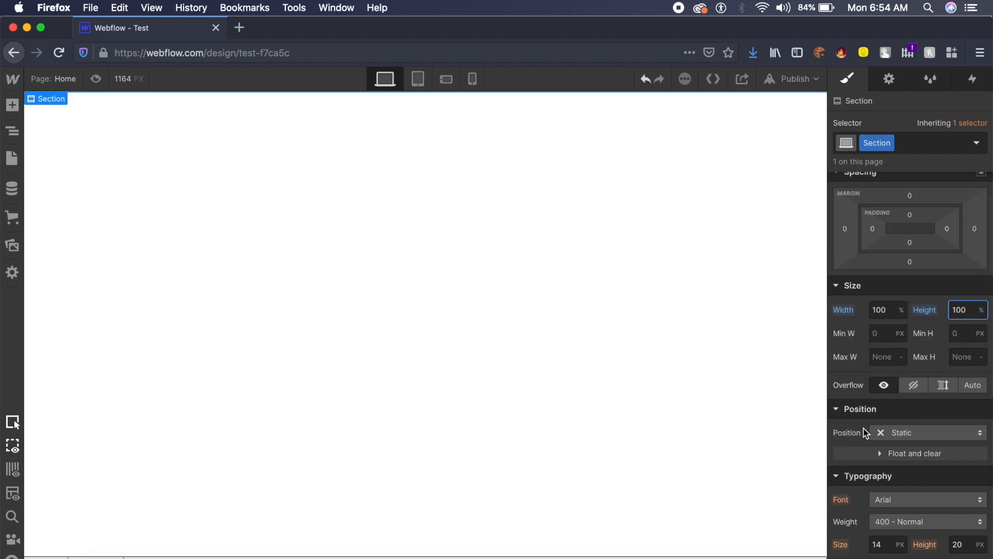
left_click(952, 432)
left_click(951, 432)
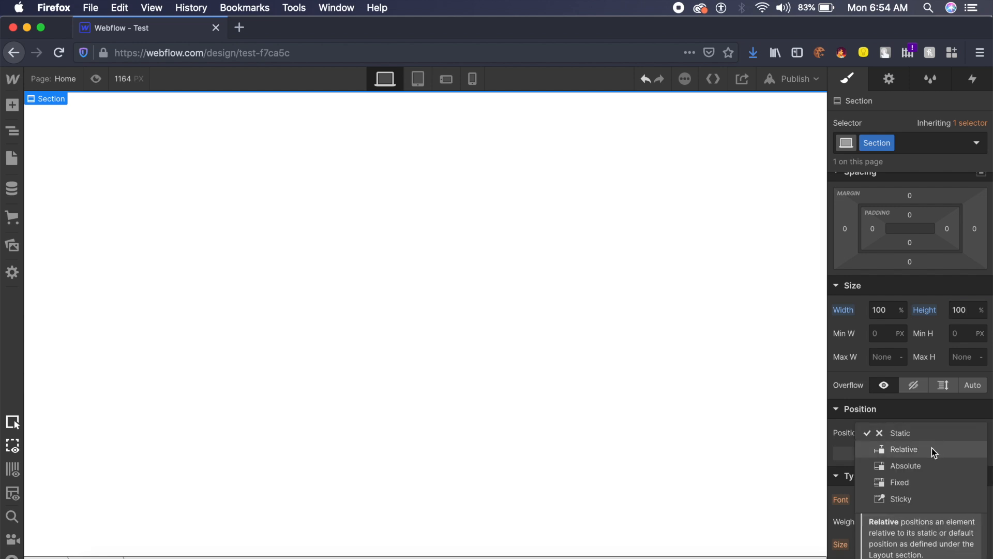
left_click(905, 466)
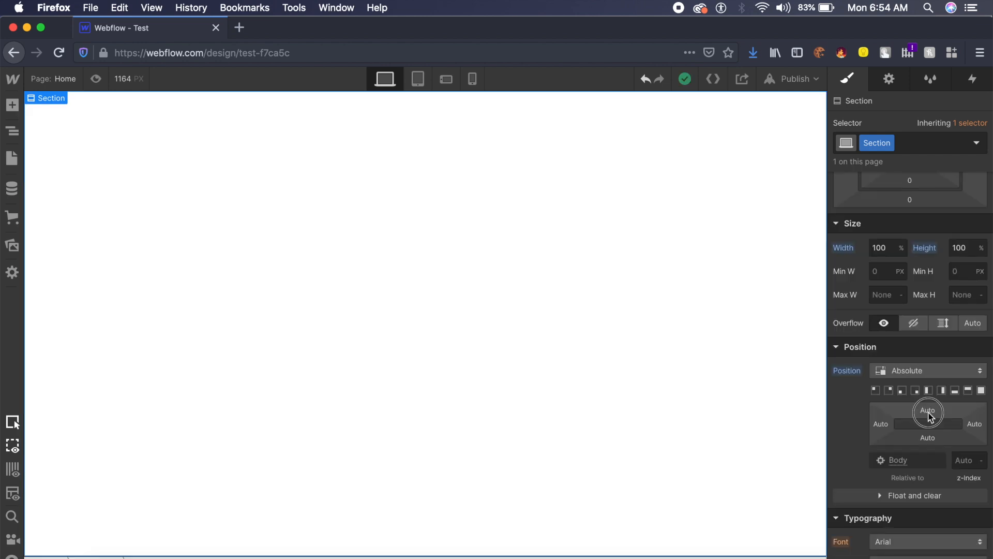
left_click(928, 410)
type("0")
key("Return")
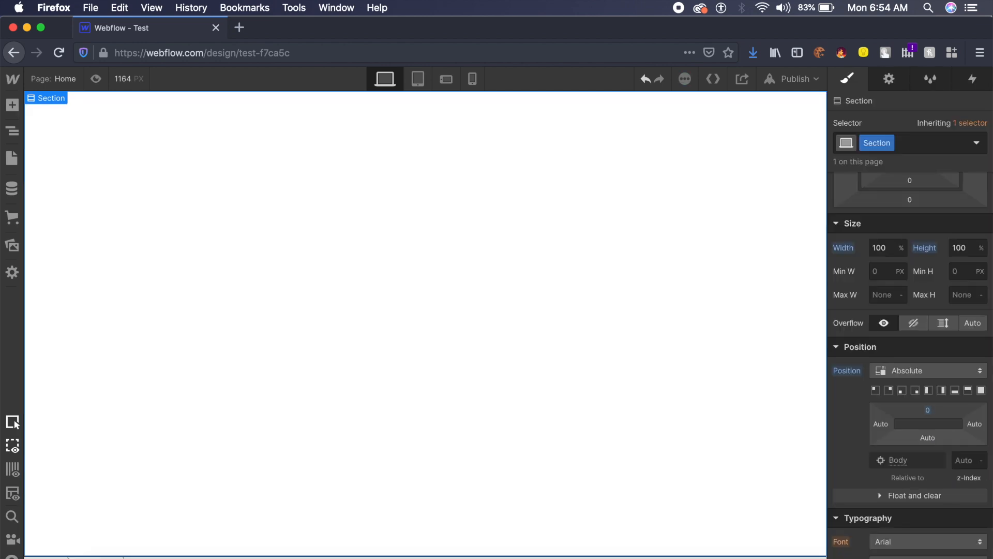
left_click(880, 424)
type("0")
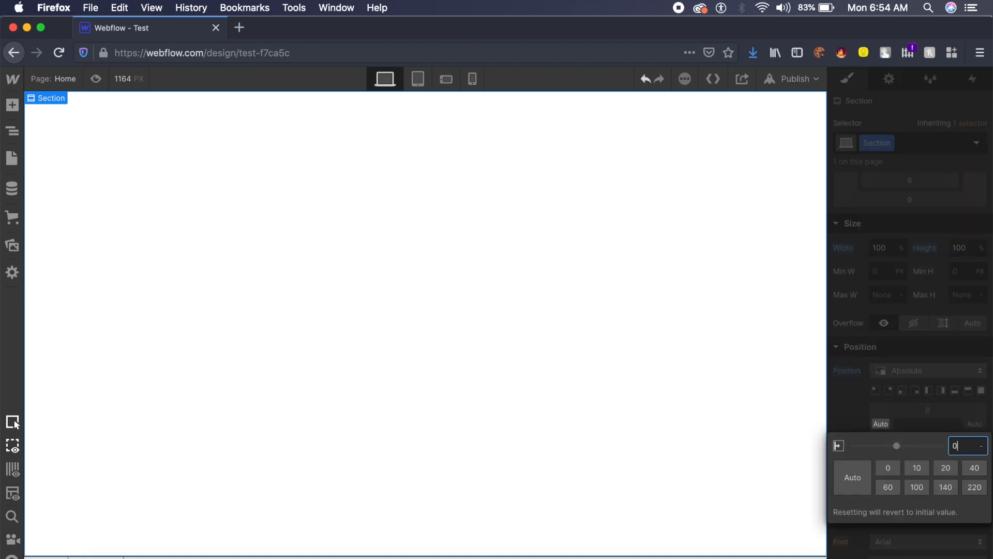
key("Return")
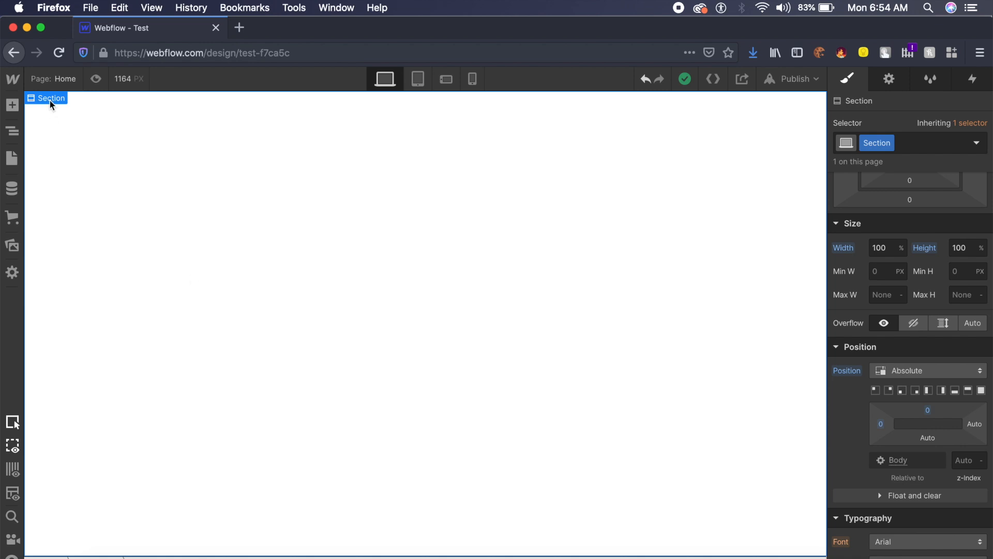
- Give the section the background image plain-Backgrounds1.jpg and set its size to Cover
scroll(909, 435, "down", 10)
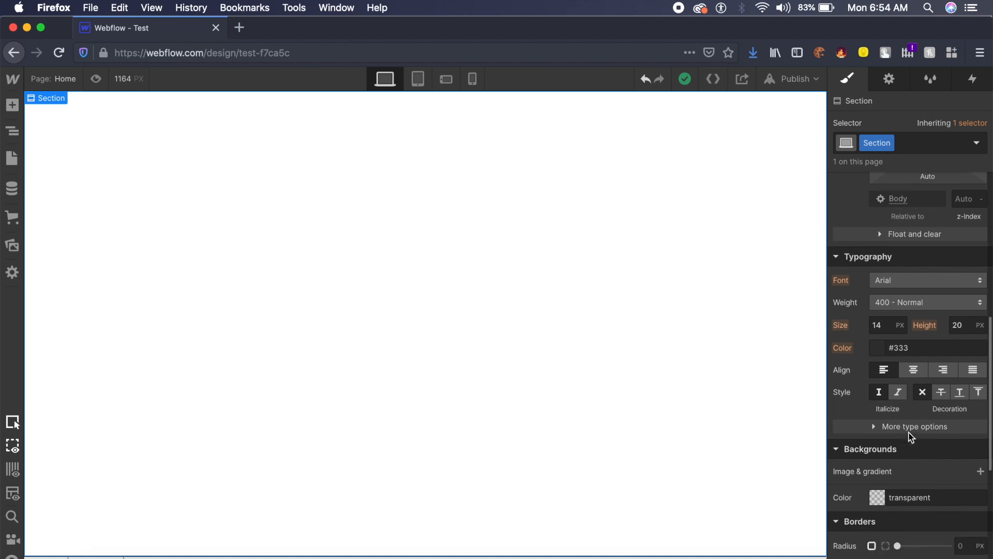
scroll(910, 436, "down", 1)
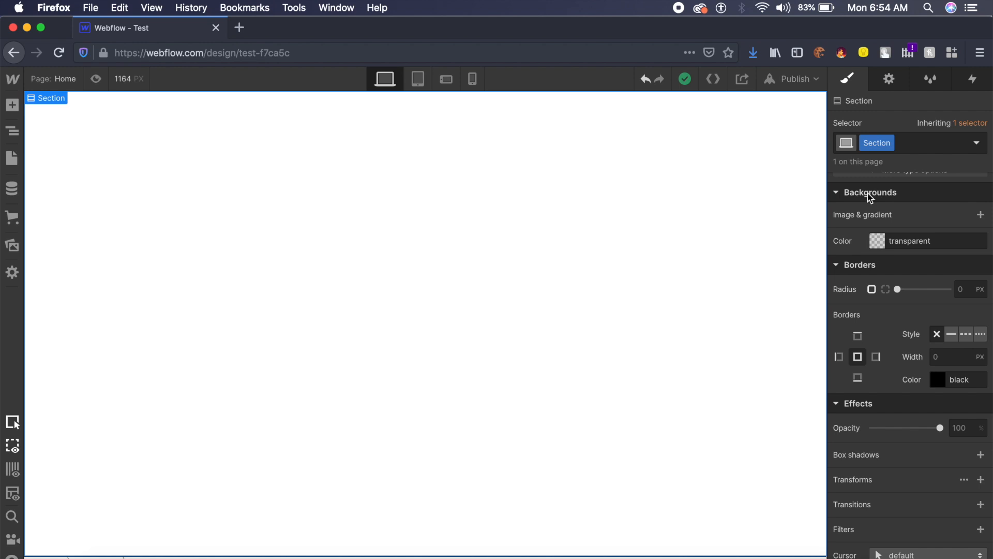
left_click(979, 220)
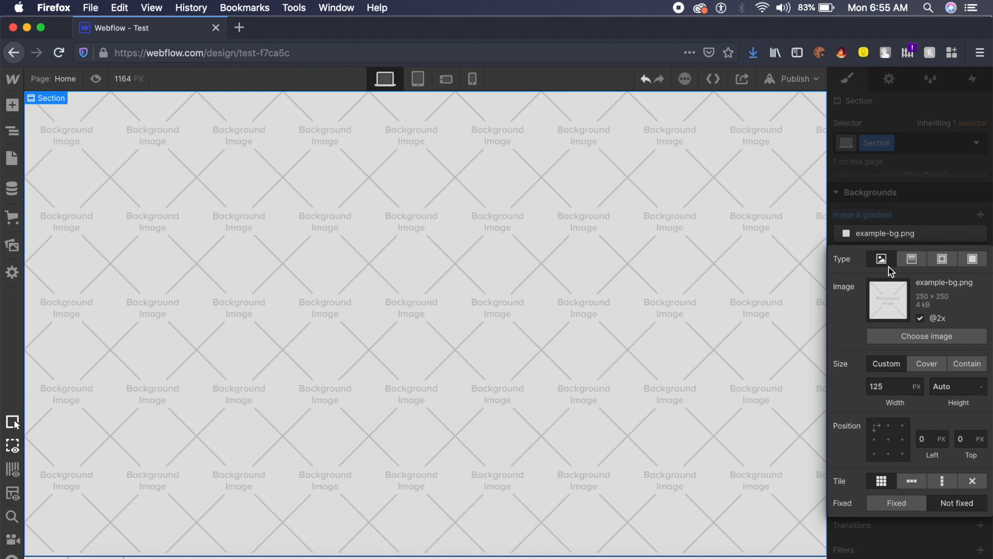
left_click(965, 335)
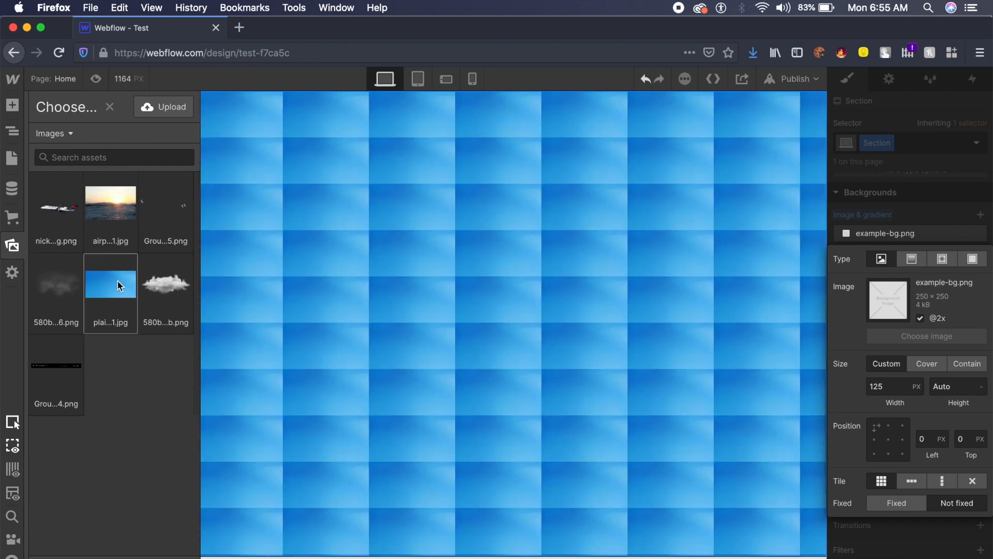
left_click(118, 284)
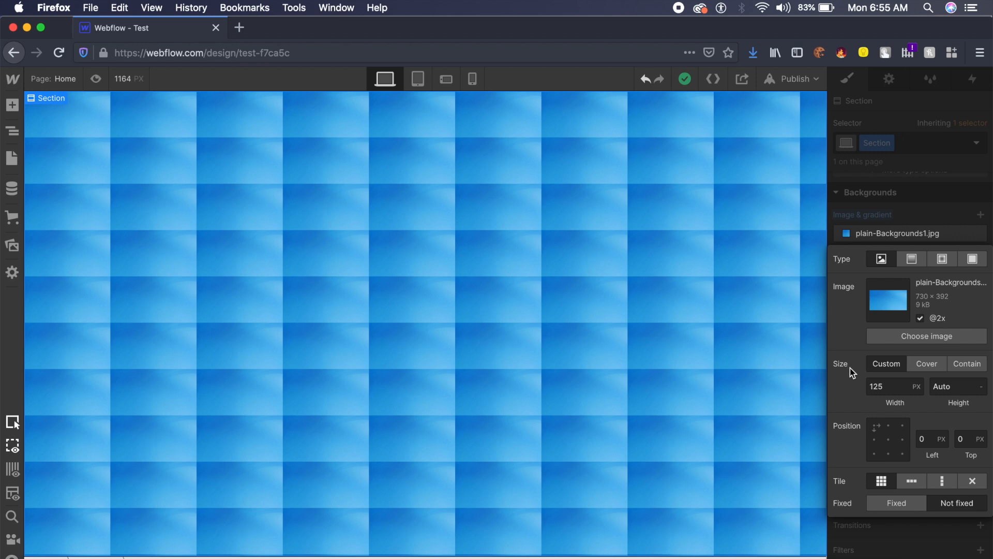
left_click(927, 364)
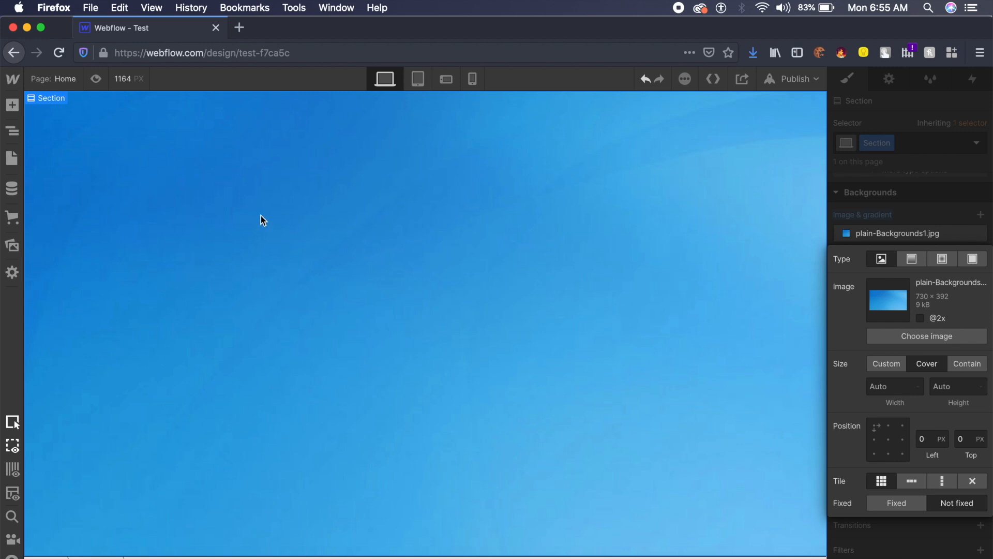
left_click(939, 538)
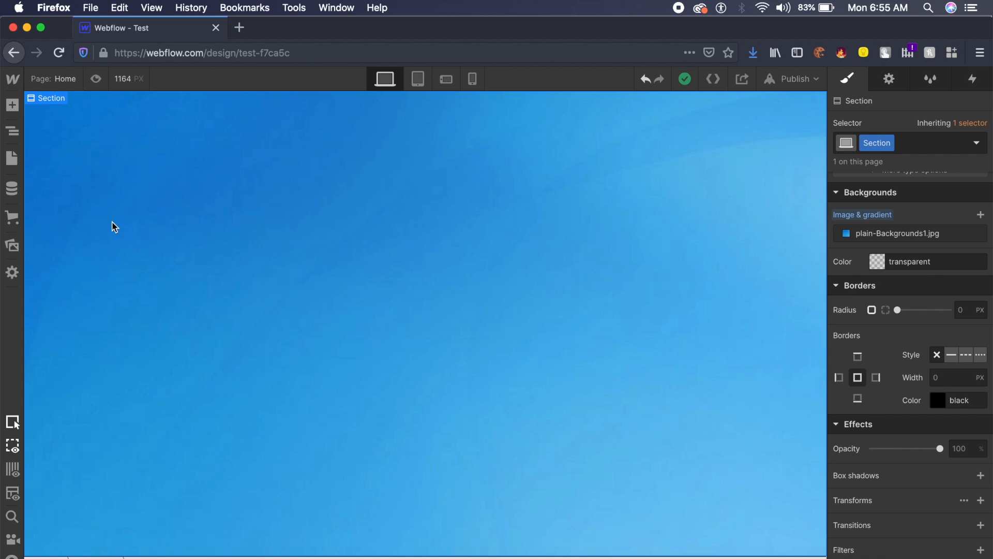
- Place the Delta airplane image from the assets into the section and close its image settings
left_click(12, 249)
left_click_drag(46, 213, 370, 217)
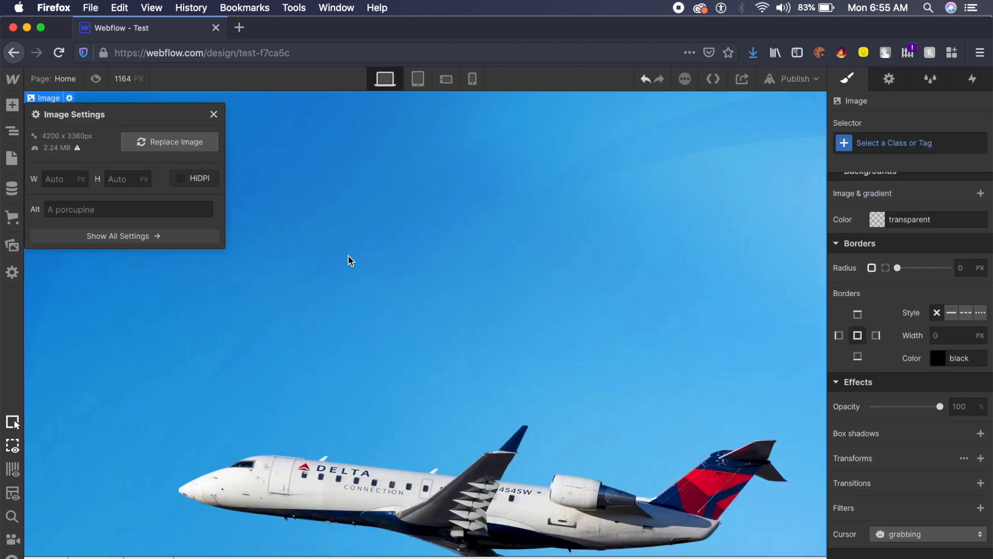
scroll(434, 340, "down", 5)
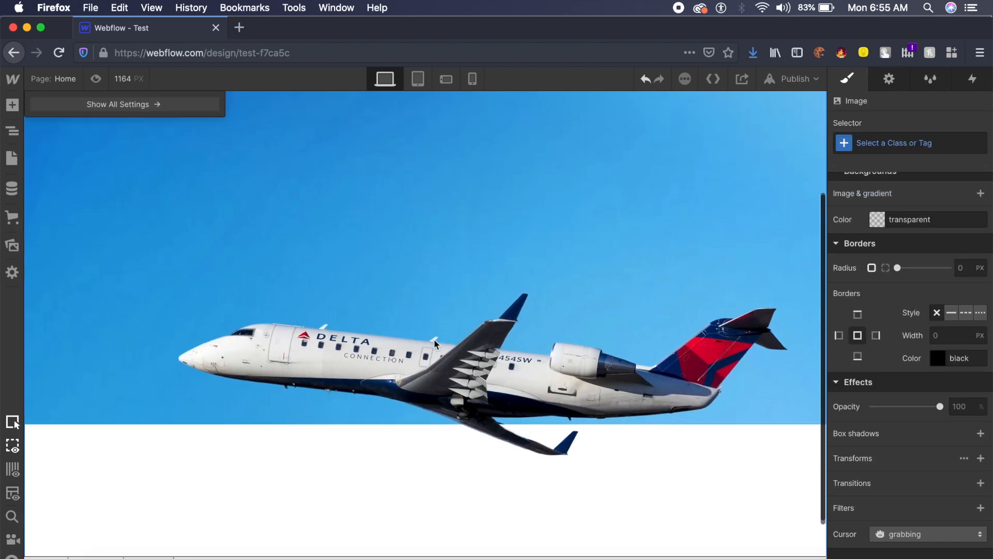
scroll(433, 340, "up", 5)
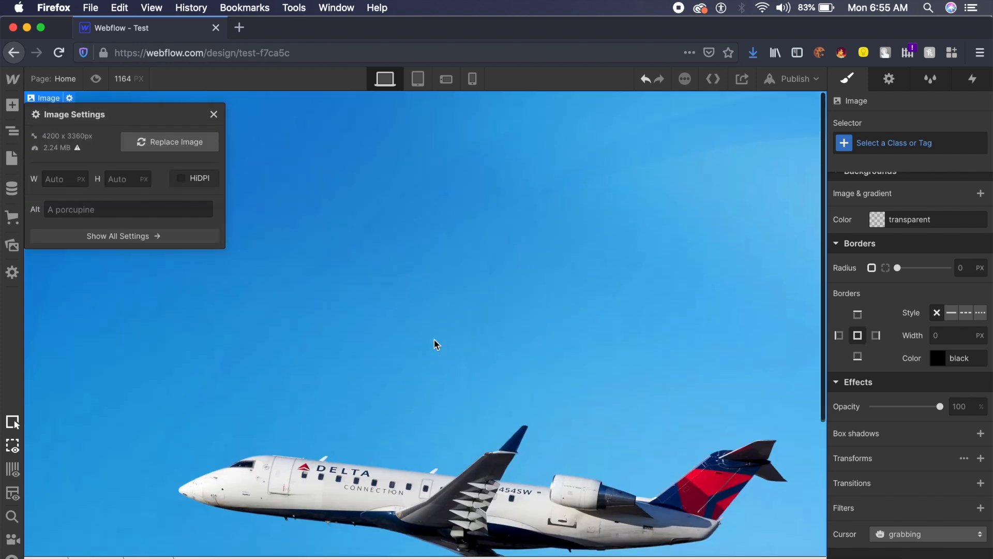
left_click(182, 182)
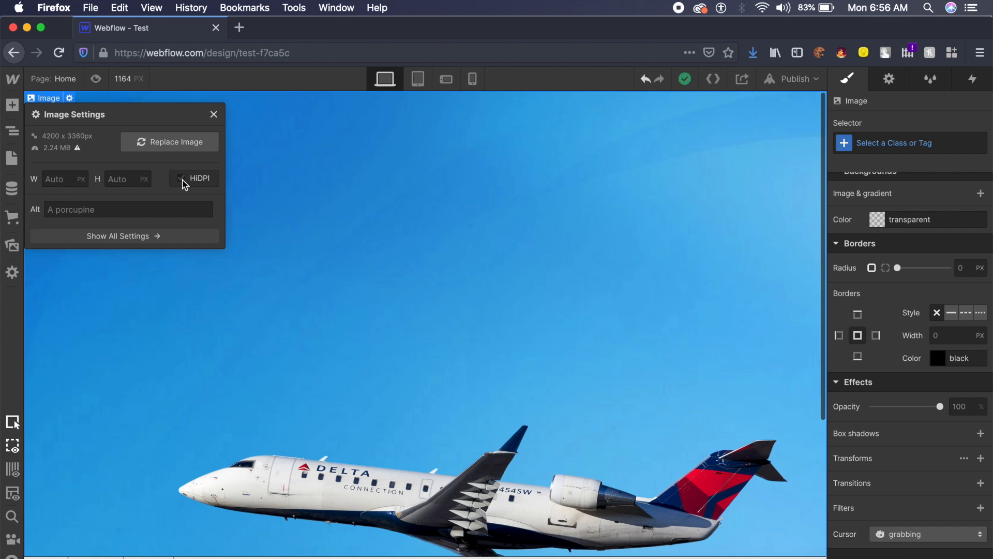
left_click(214, 114)
scroll(509, 331, "down", 2)
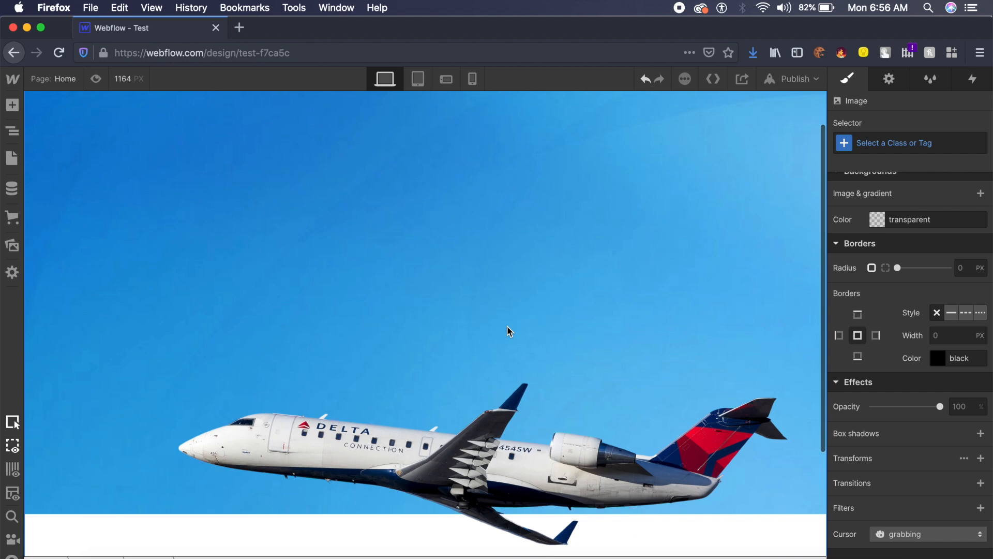
scroll(510, 331, "up", 2)
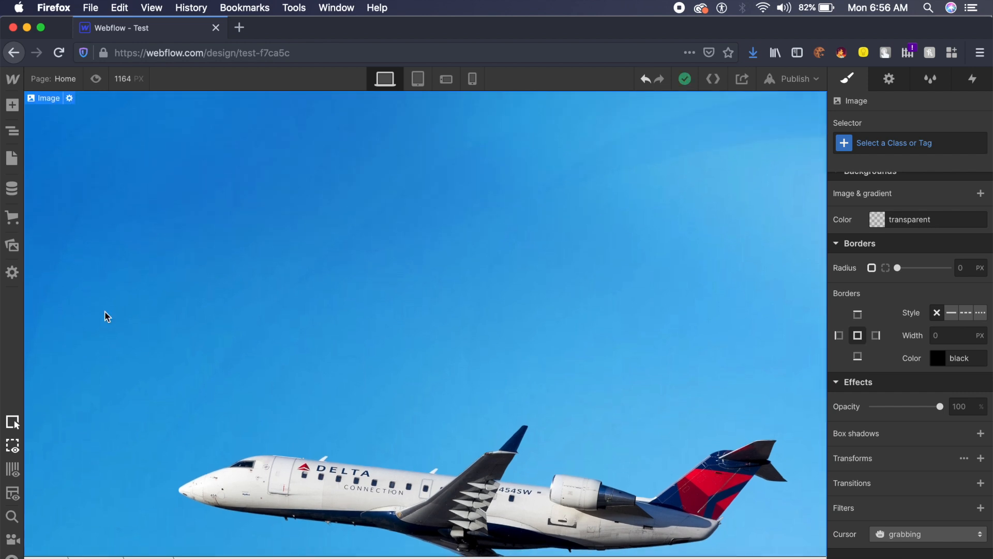
- Set the airplane image's width to 60%
scroll(922, 313, "up", 10)
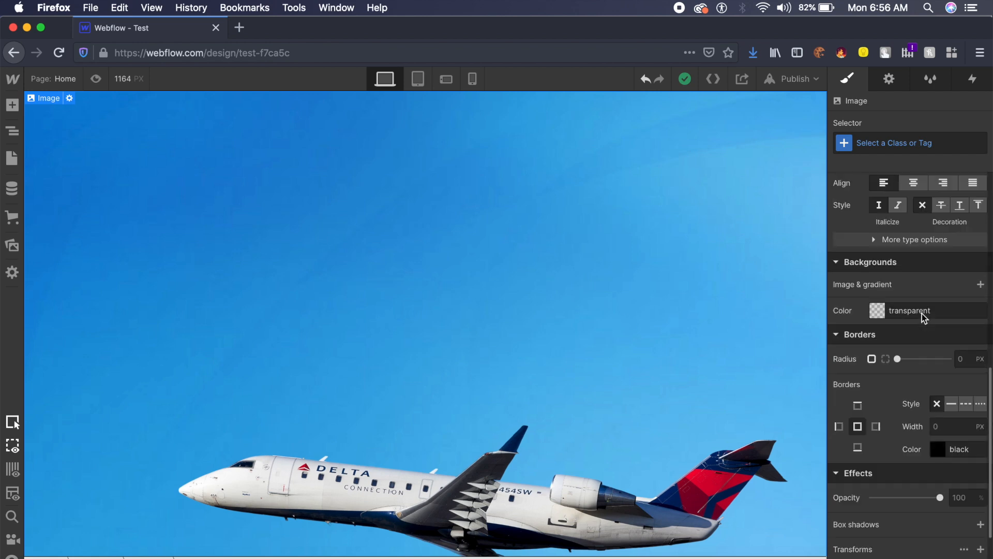
scroll(921, 313, "up", 4)
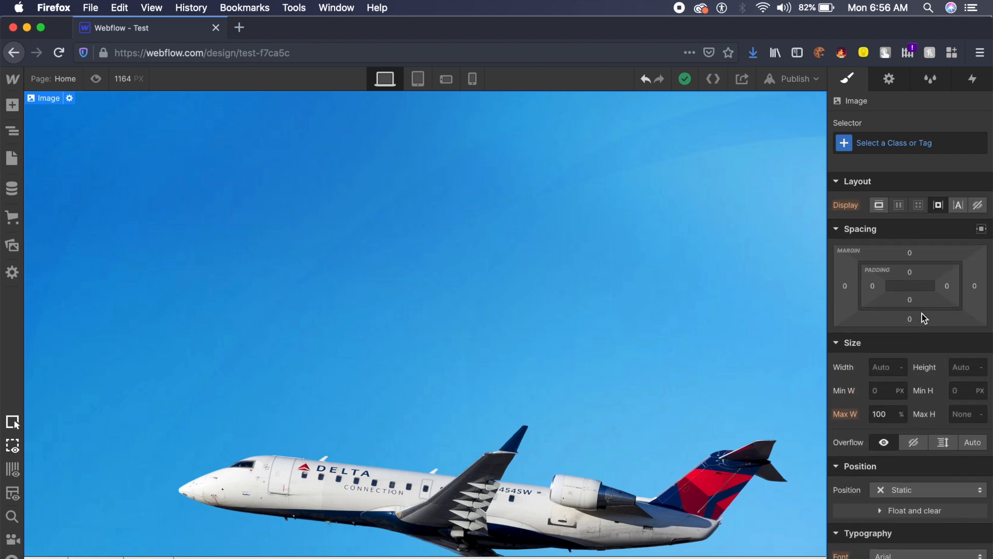
left_click(889, 370)
type("60%")
key("Return")
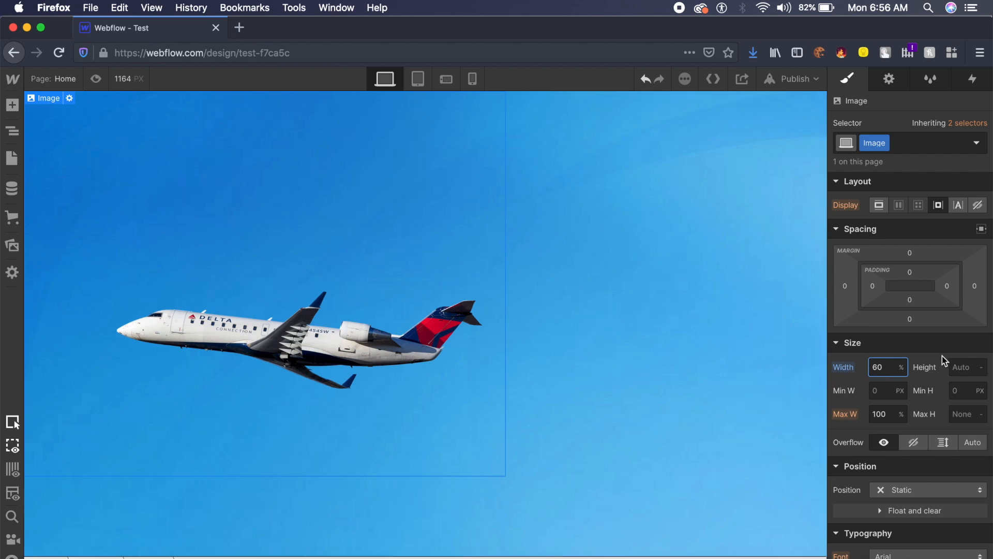
left_click(902, 368)
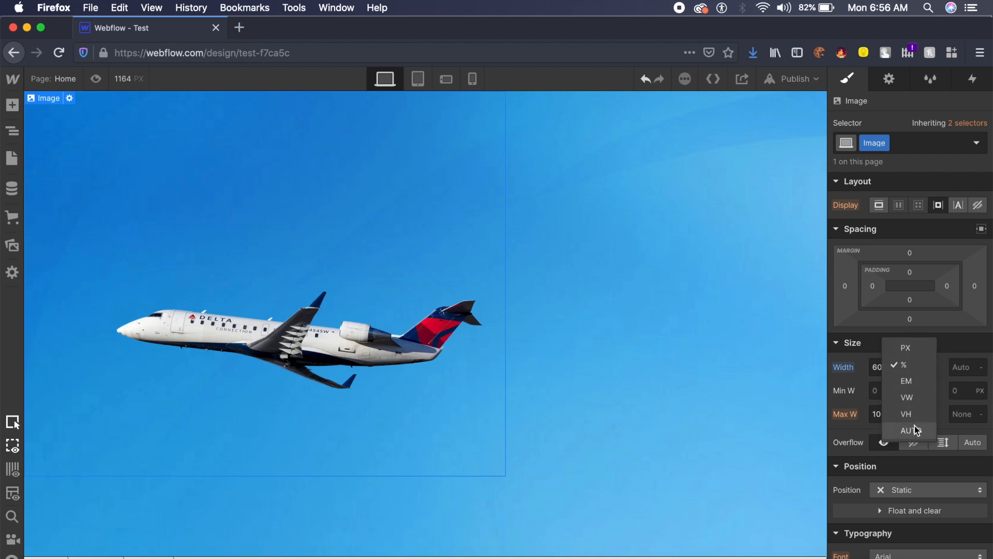
left_click(852, 382)
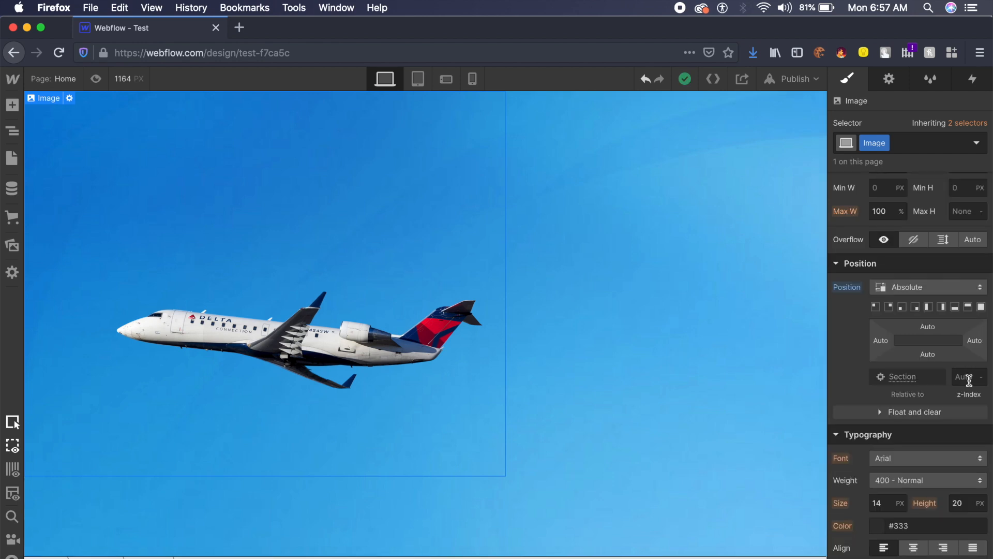
- Set the airplane image's position to Absolute with a z-index of 10
left_click(969, 380)
type("10")
key("Return")
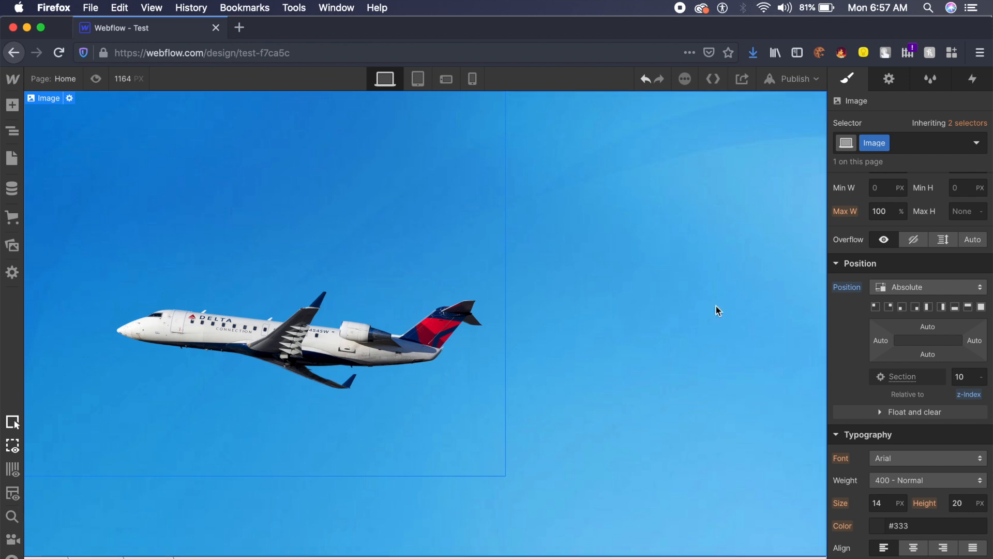
scroll(912, 314, "up", 5)
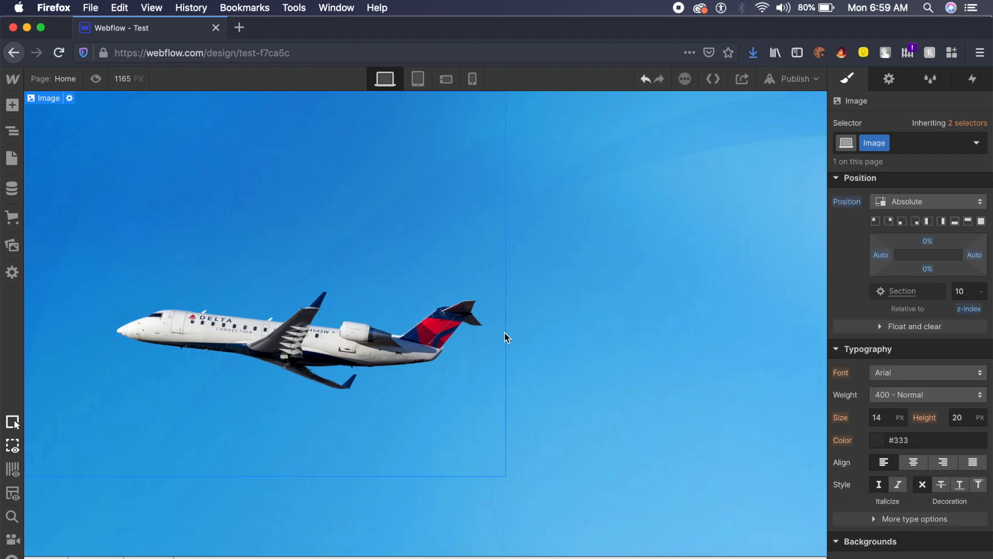
- Make the section a flex layout with its children aligned and justified to the center, and preview the page
left_click(665, 334)
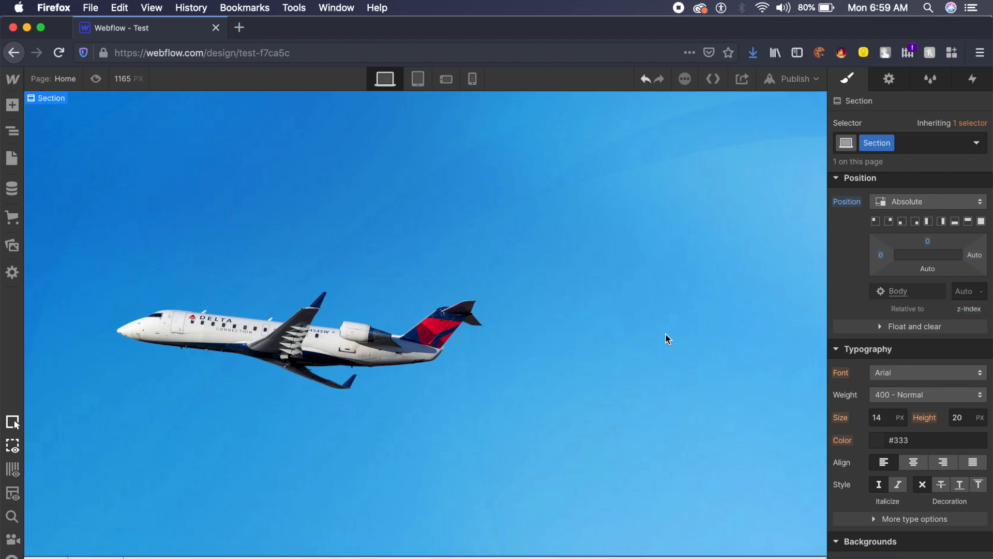
left_click(10, 132)
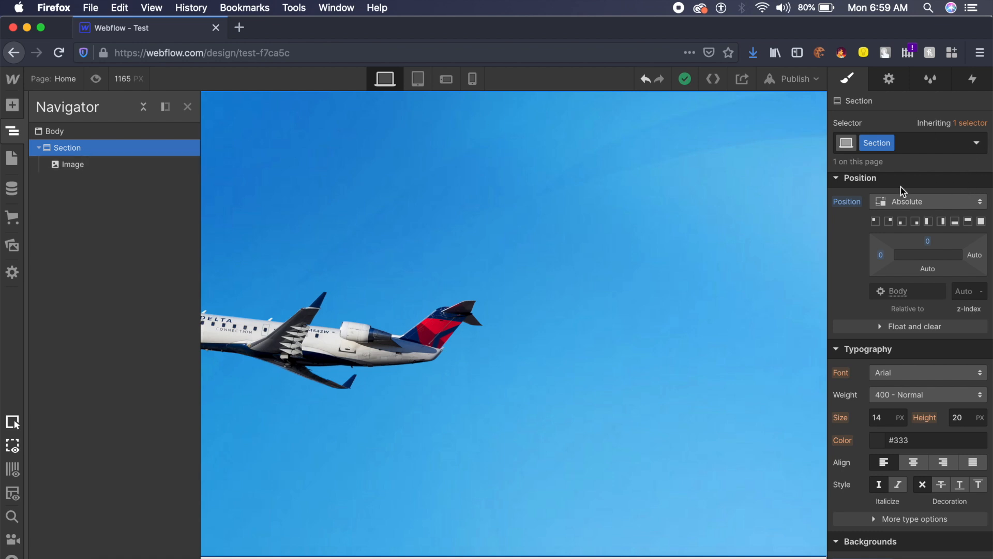
scroll(901, 188, "up", 5)
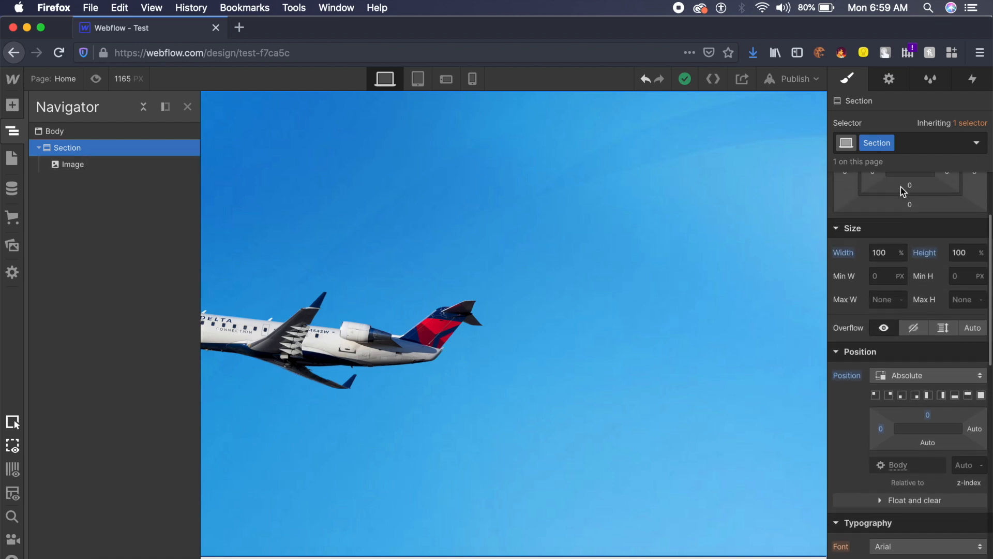
scroll(901, 187, "up", 3)
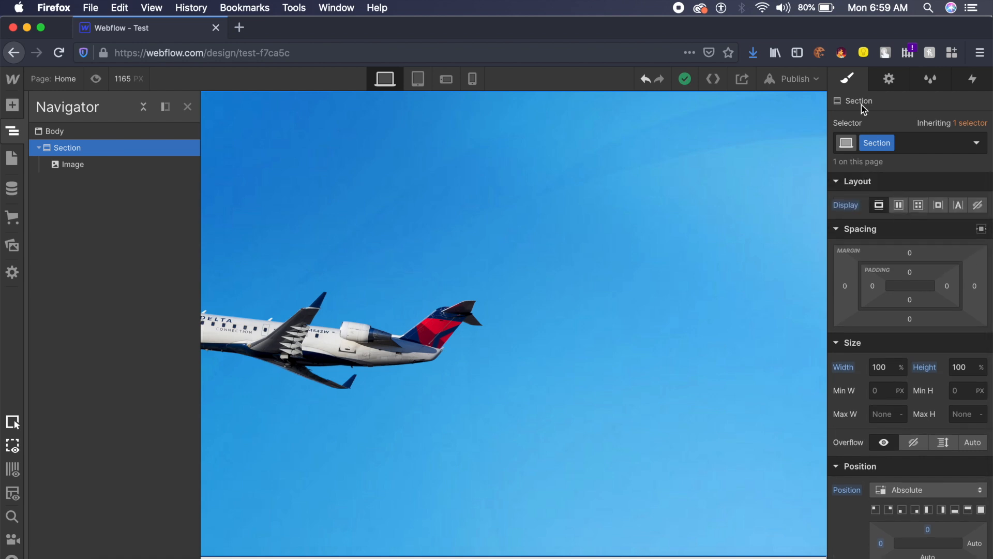
left_click(900, 207)
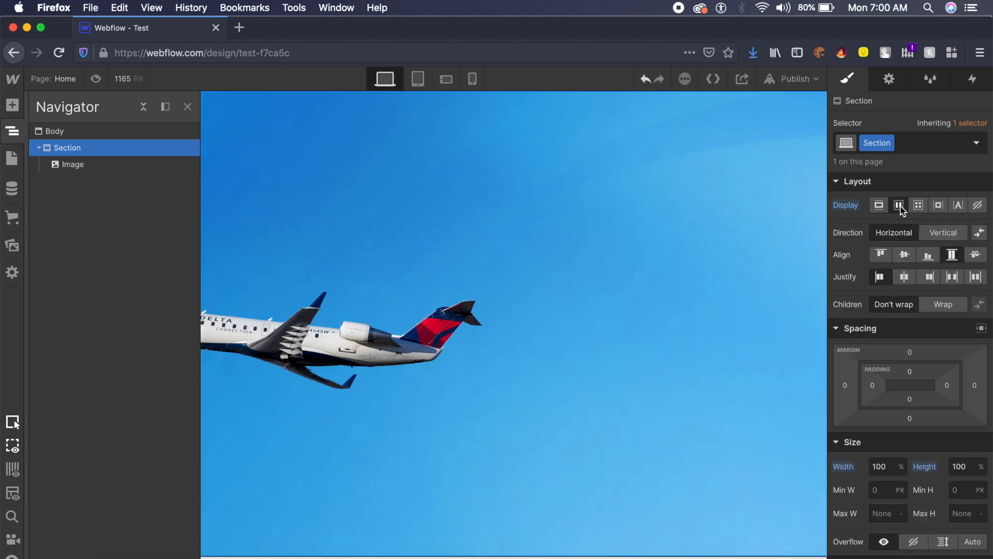
left_click(187, 107)
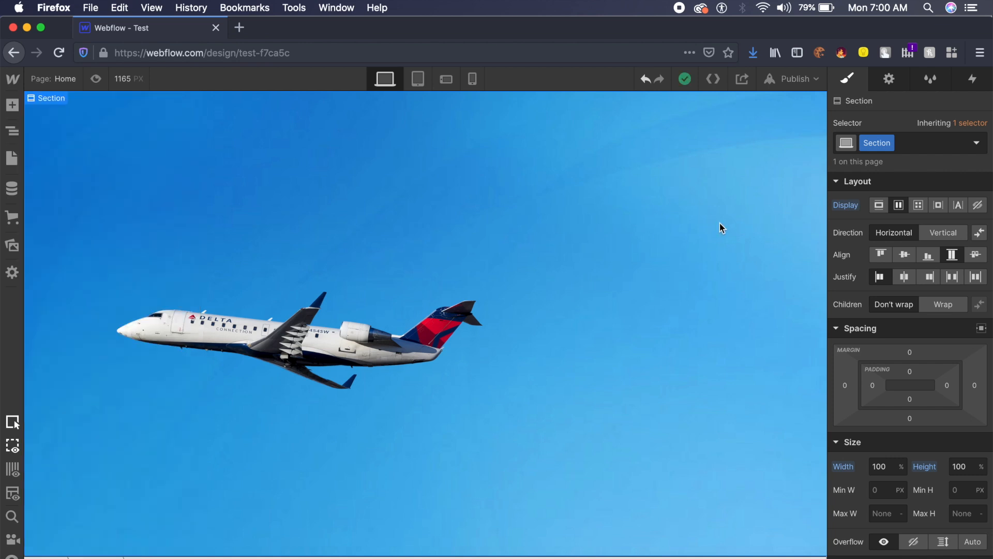
left_click(905, 258)
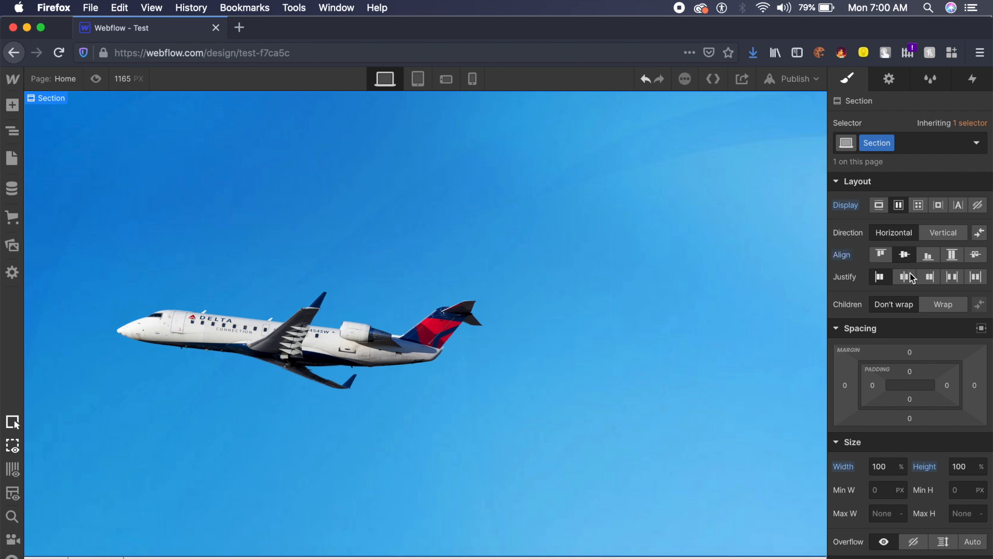
left_click(908, 277)
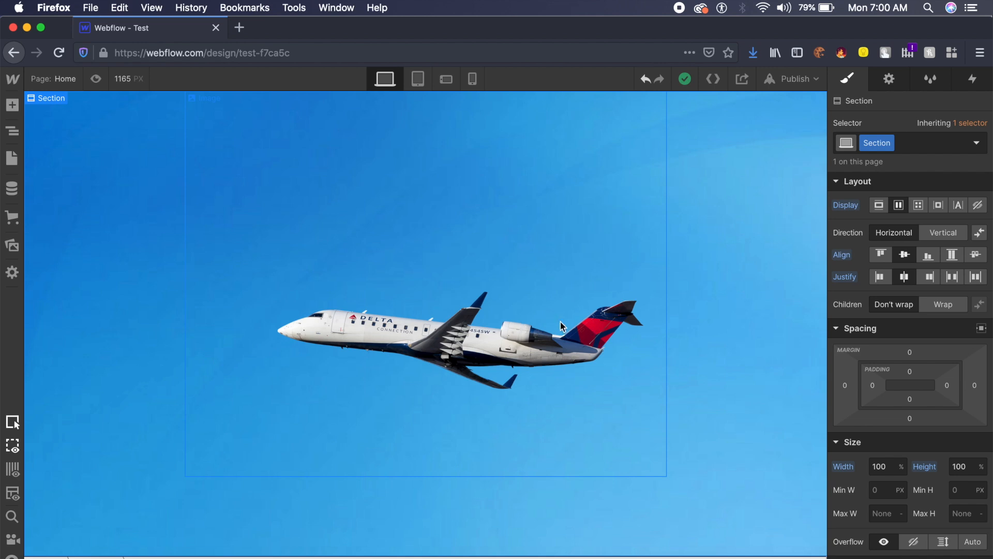
left_click(102, 83)
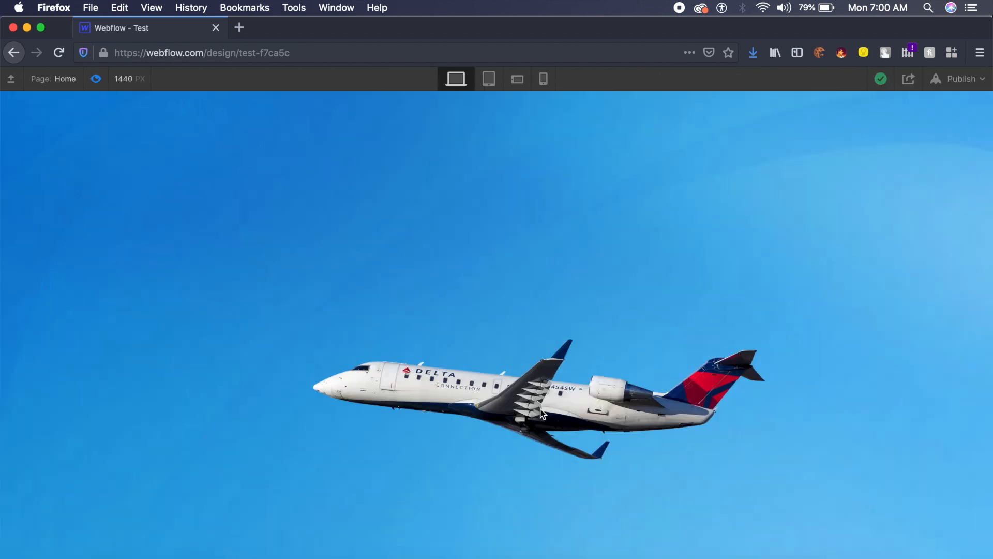
left_click(98, 80)
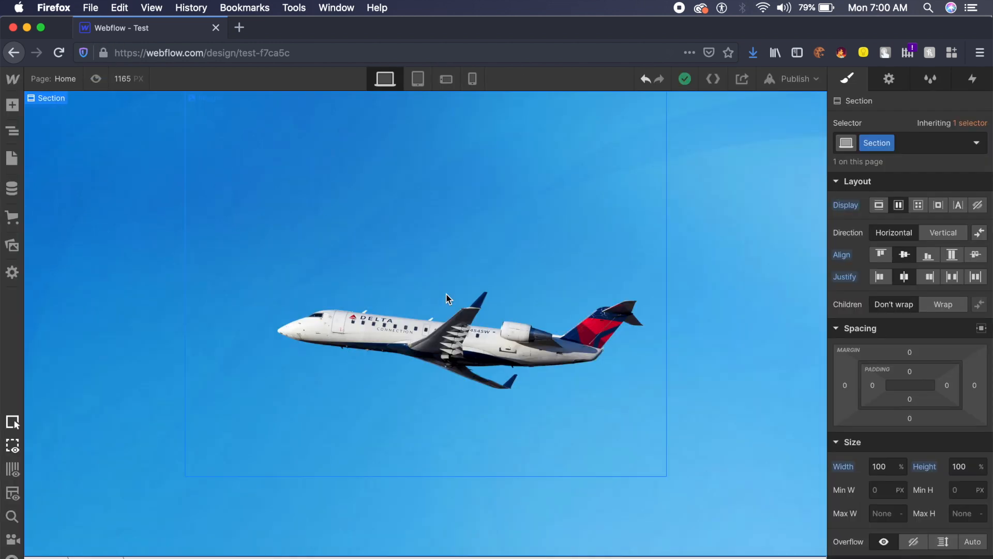
- Set the airplane image's left margin to -80 px and check the result in the page preview
left_click(508, 366)
scroll(924, 420, "down", 1)
scroll(925, 421, "up", 1)
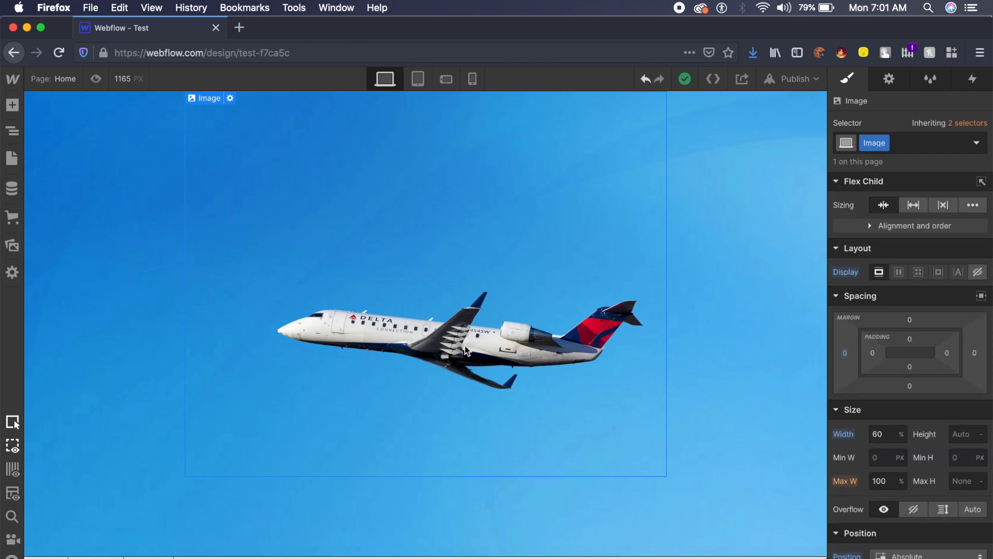
left_click(847, 358)
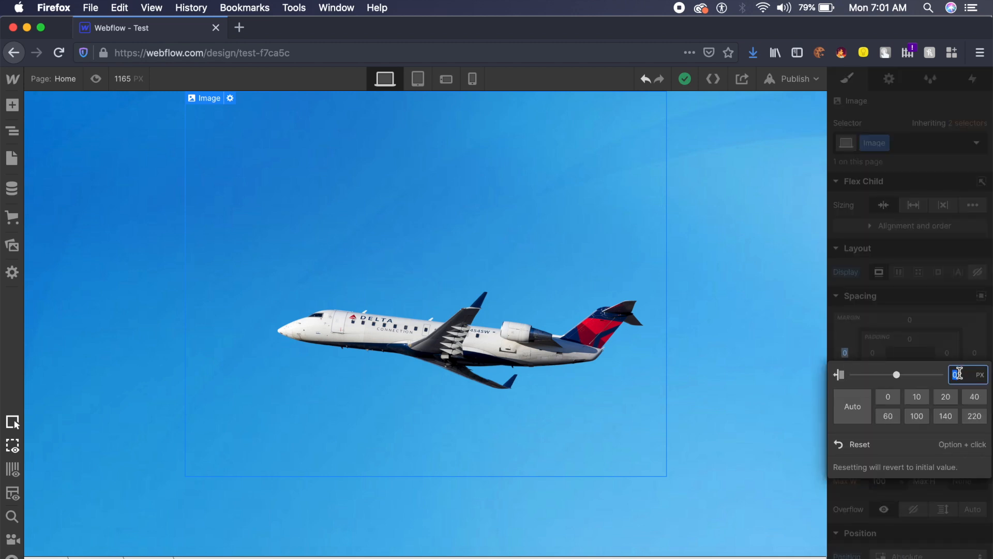
type("-80px")
key("Return")
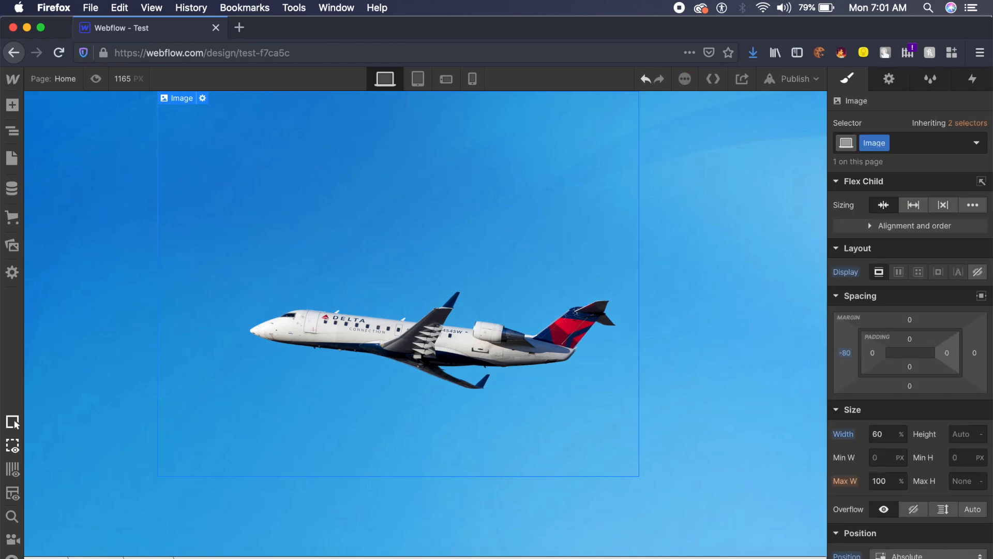
left_click(100, 80)
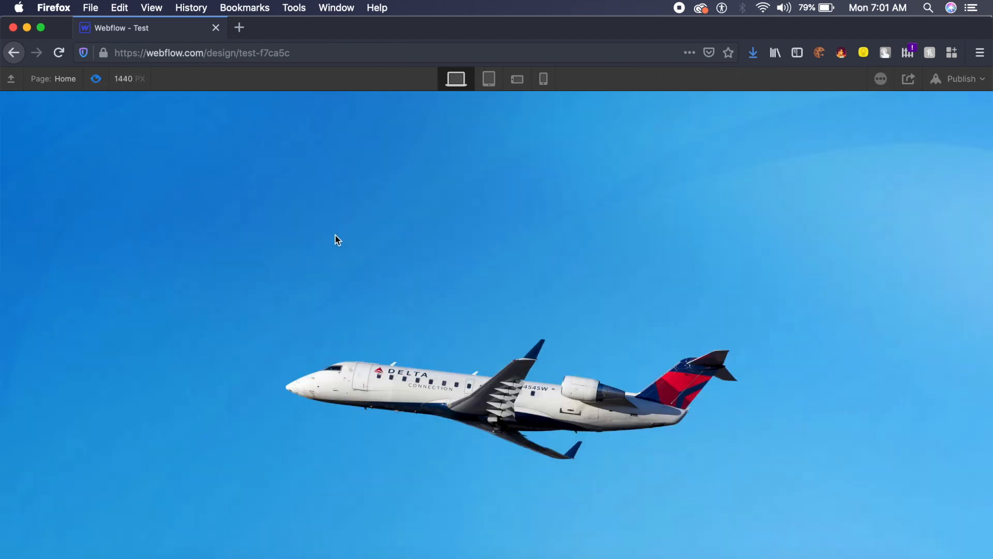
left_click(95, 79)
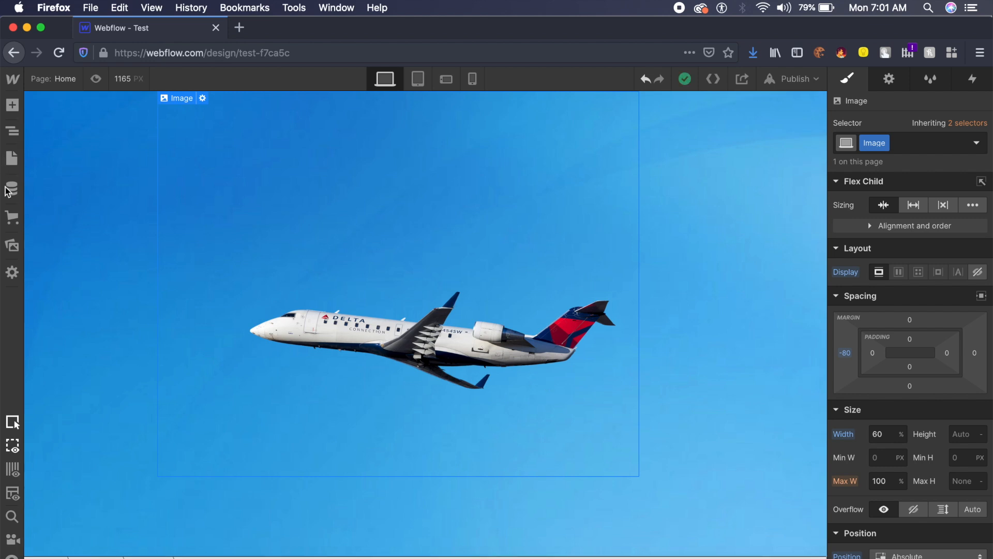
- Place the white cloud image 580b585b2edbce24c47b263b.png from the assets into the sky section and enable HiDPI for it
left_click(13, 246)
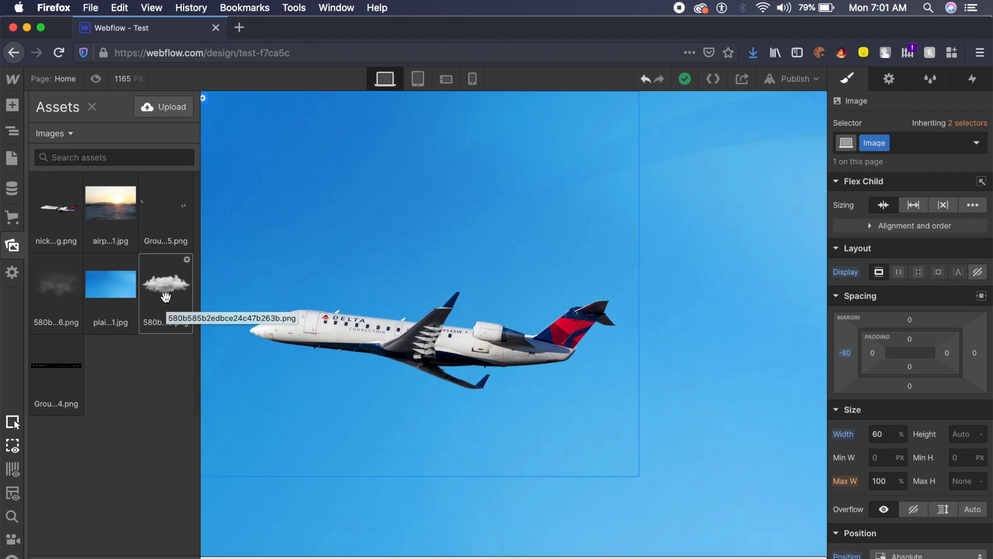
left_click_drag(165, 296, 322, 261)
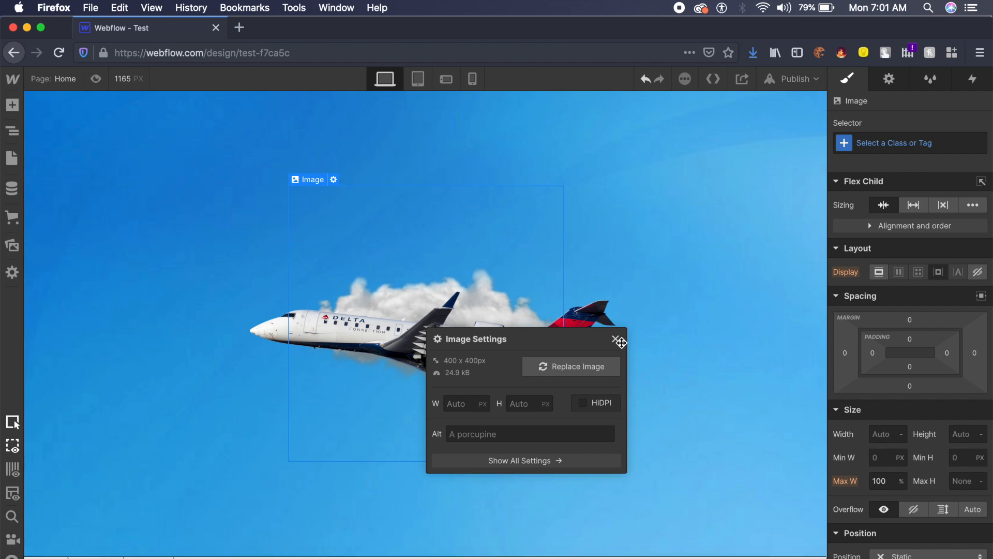
left_click(585, 406)
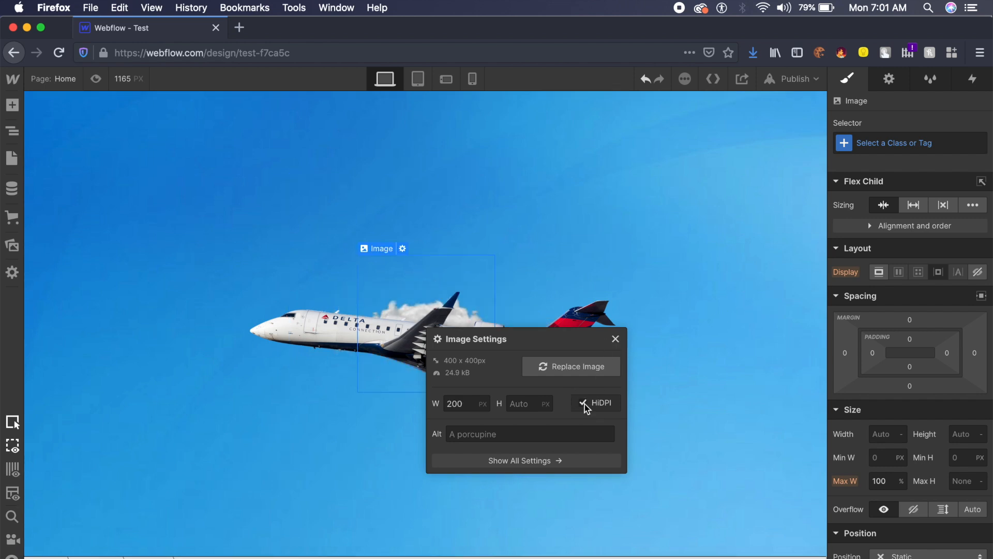
left_click(615, 340)
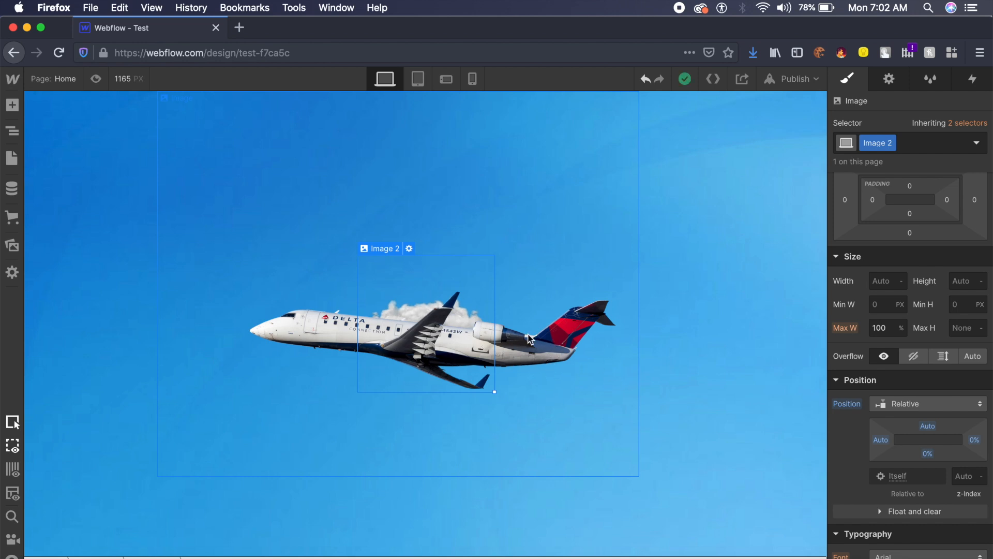
- Keep the cloud image's position Relative and set its right offset to -24%
left_click(903, 403)
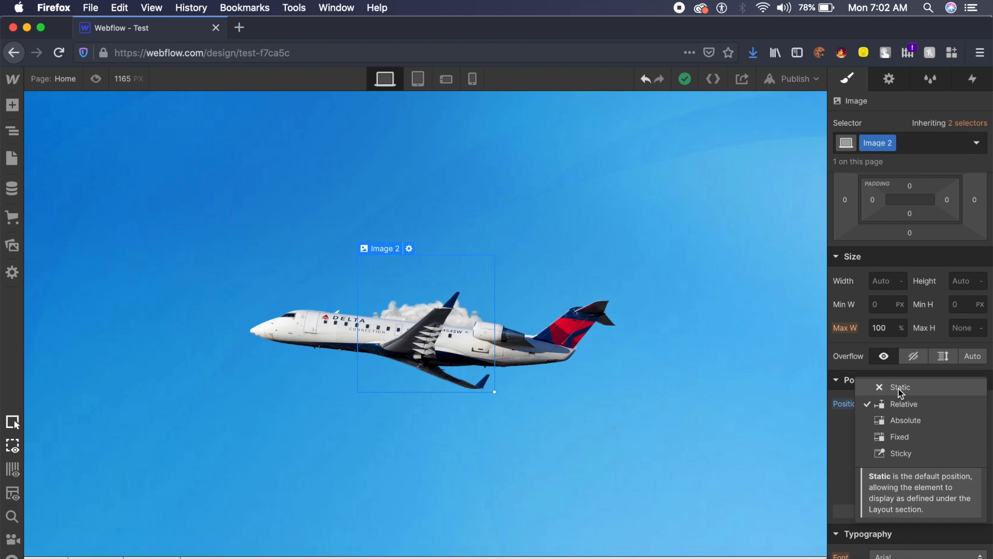
left_click(919, 410)
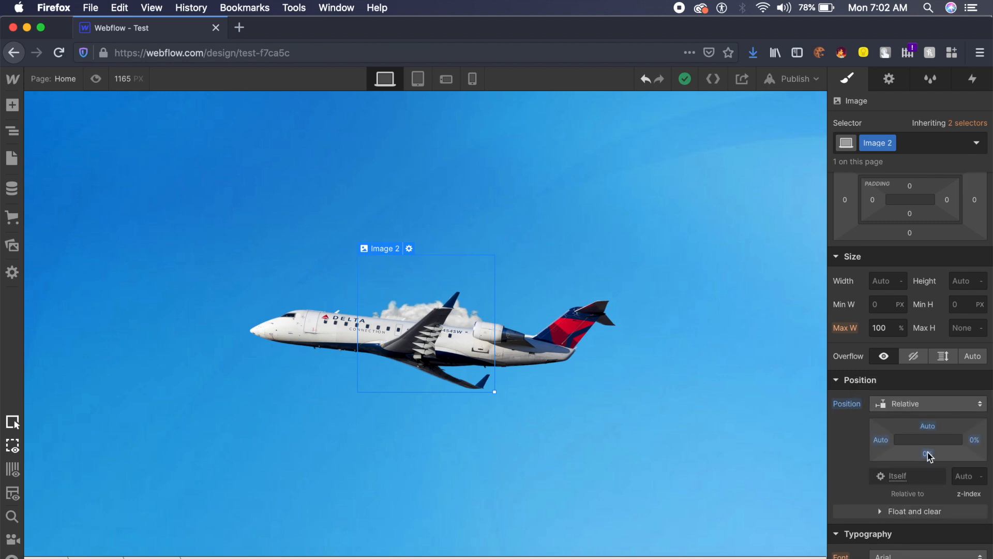
left_click(975, 441)
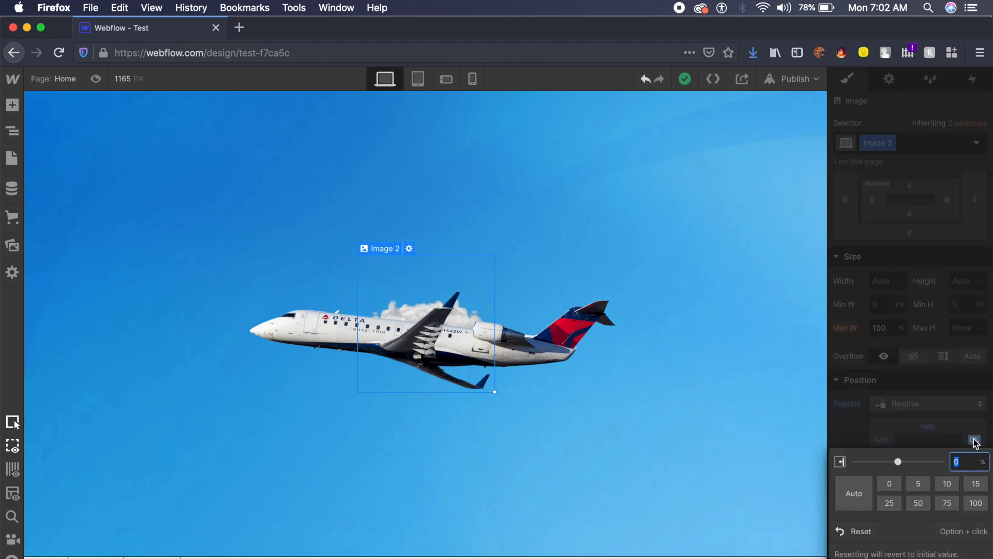
left_click_drag(897, 461, 888, 465)
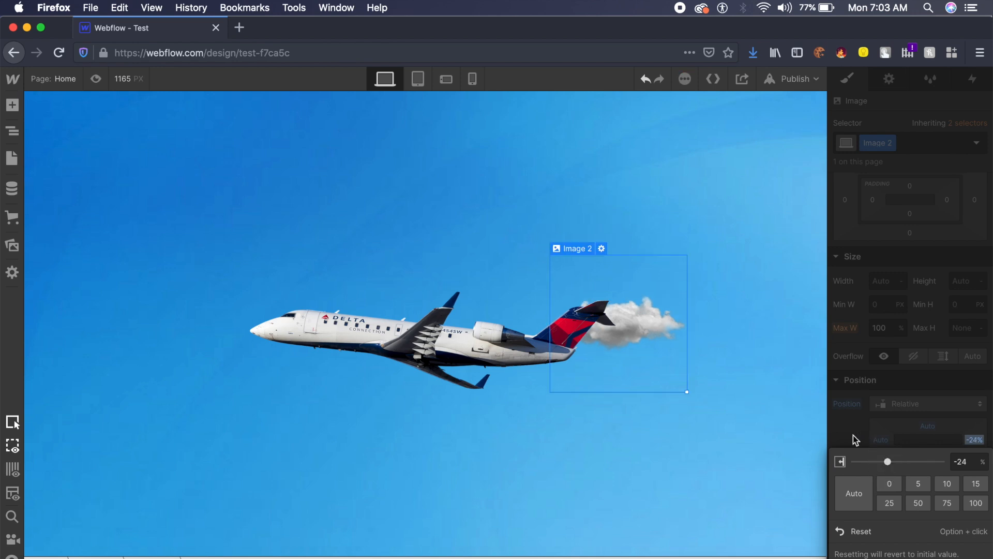
left_click(841, 437)
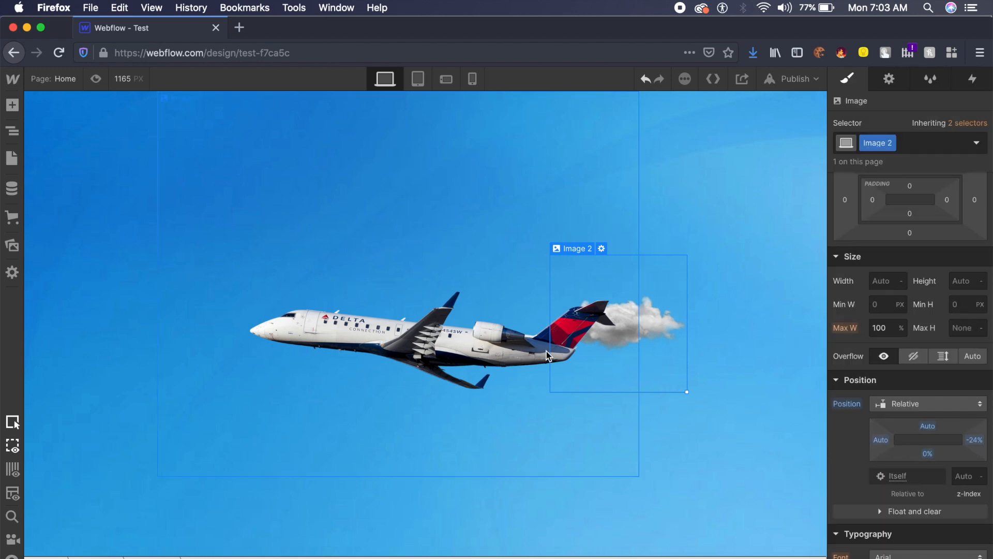
- Set the cloud image's bottom offset to -8%
left_click(928, 455)
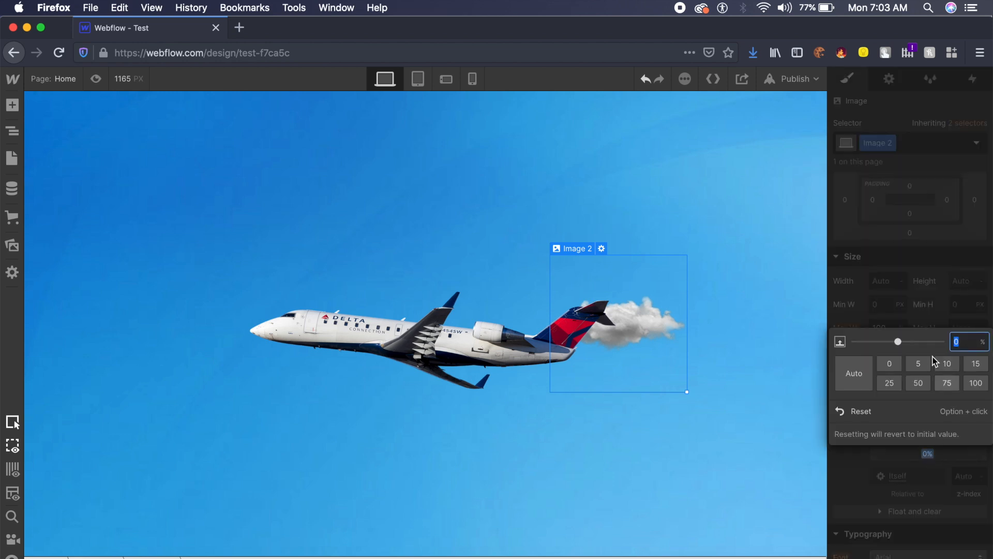
left_click_drag(898, 342, 894, 342)
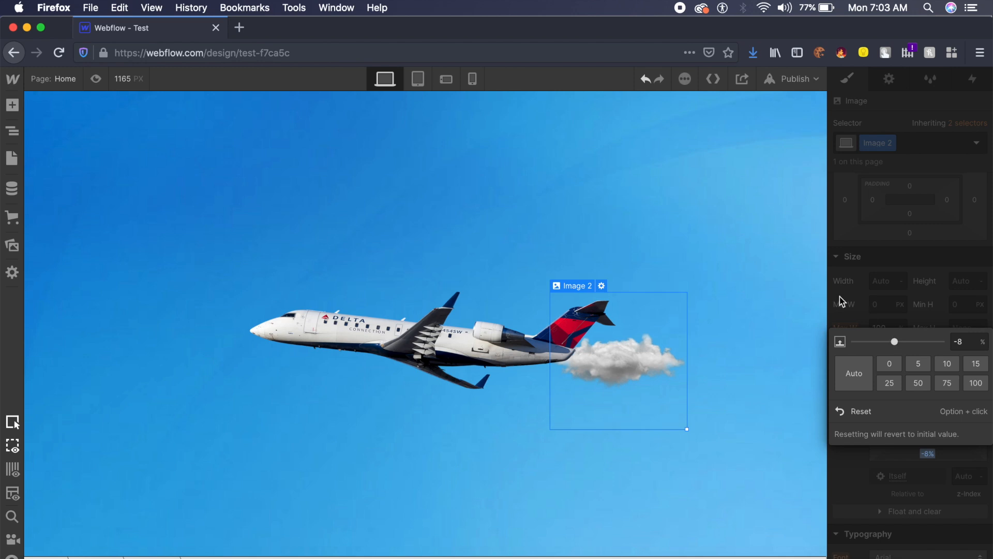
left_click(841, 300)
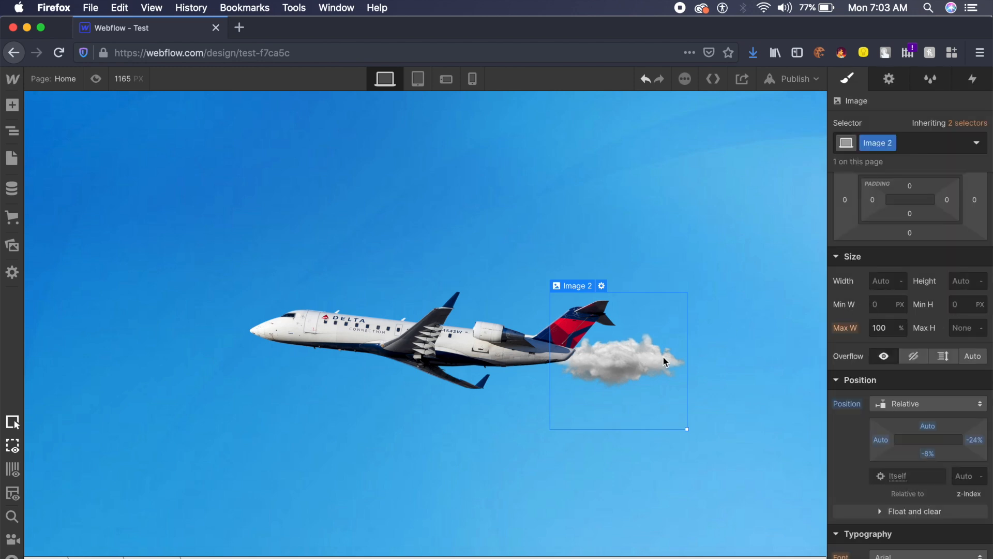
- Enlarge the cloud behind the plane's tail, trying a width of 50% and settling on 35%
left_click(888, 283)
type("50%")
key("Return")
double_click(877, 281)
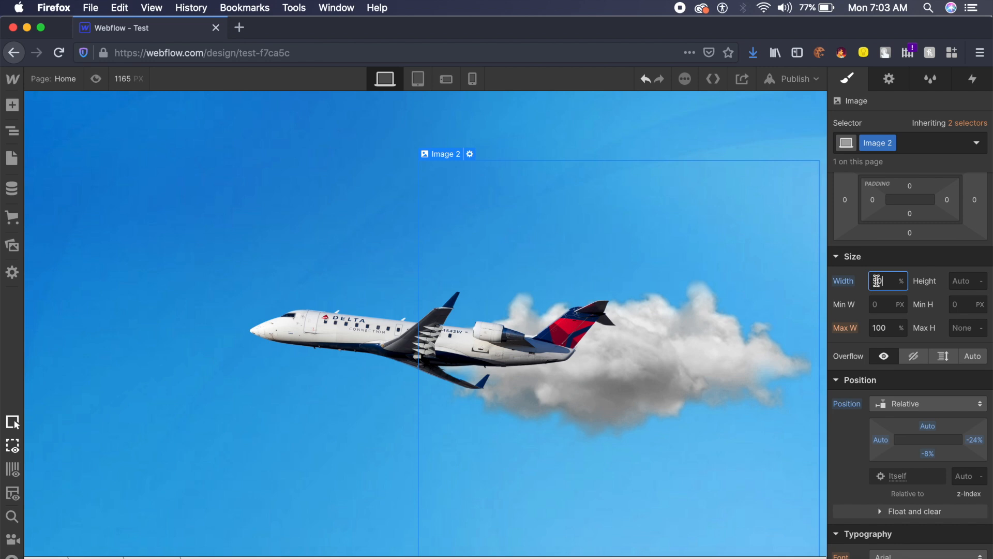
type("3")
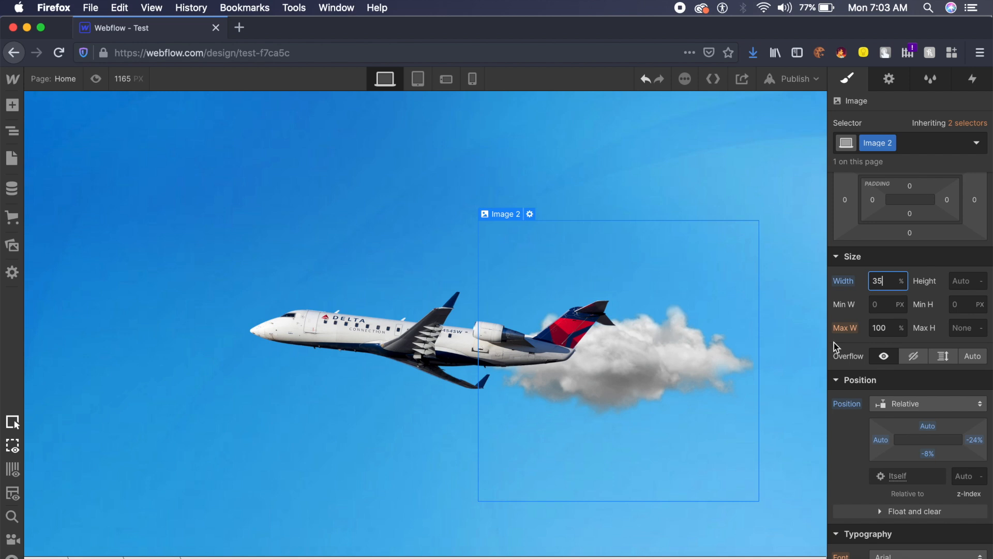
- Set the opacity of the cloud at the plane's tail to 70%
scroll(927, 384, "up", 5)
scroll(927, 384, "down", 10)
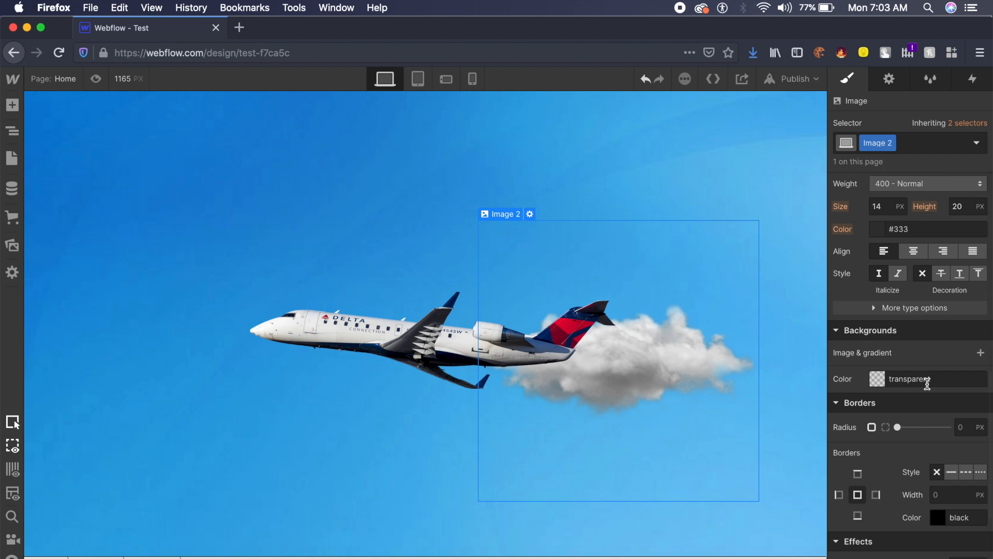
scroll(929, 368, "down", 3)
scroll(931, 371, "down", 2)
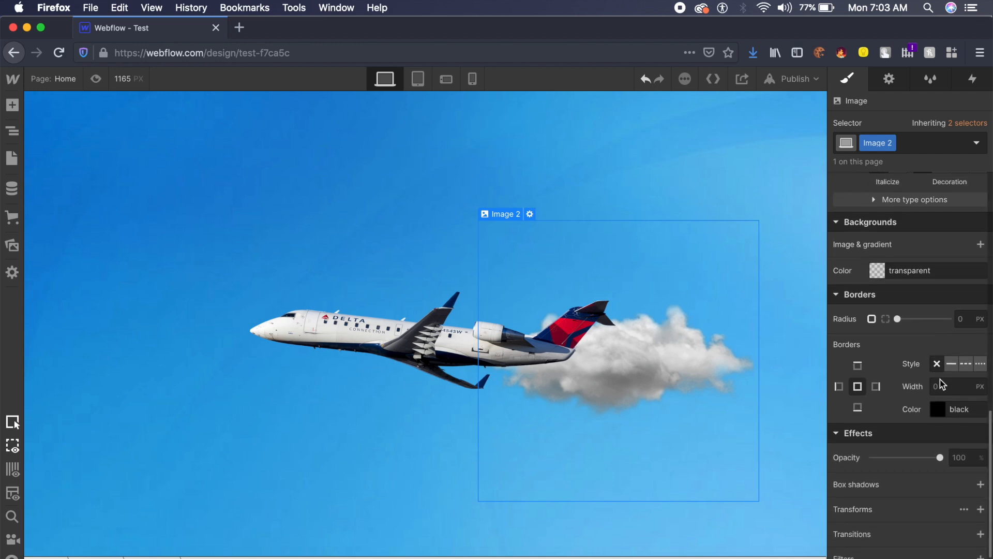
left_click(964, 461)
key("BackSpace")
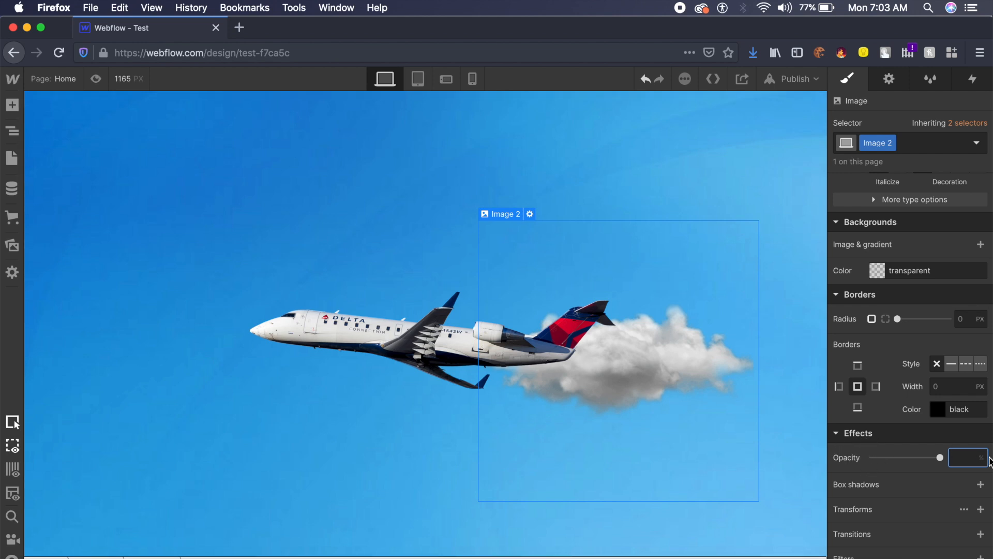
type("70")
key("Return")
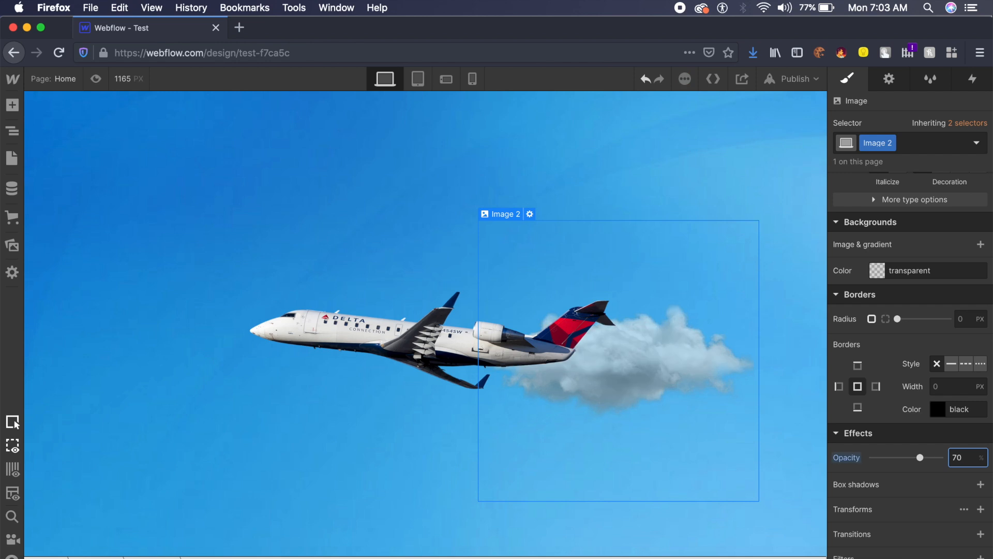
double_click(967, 462)
left_click(650, 373)
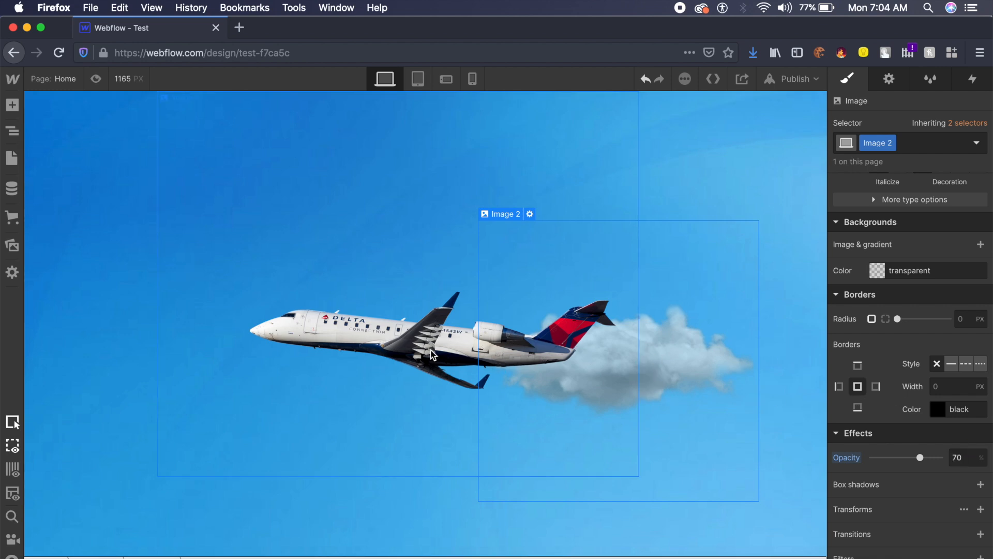
- Set the tail cloud's z-index to 11 so that it sits in front of the plane
scroll(934, 358, "up", 4)
scroll(933, 358, "up", 5)
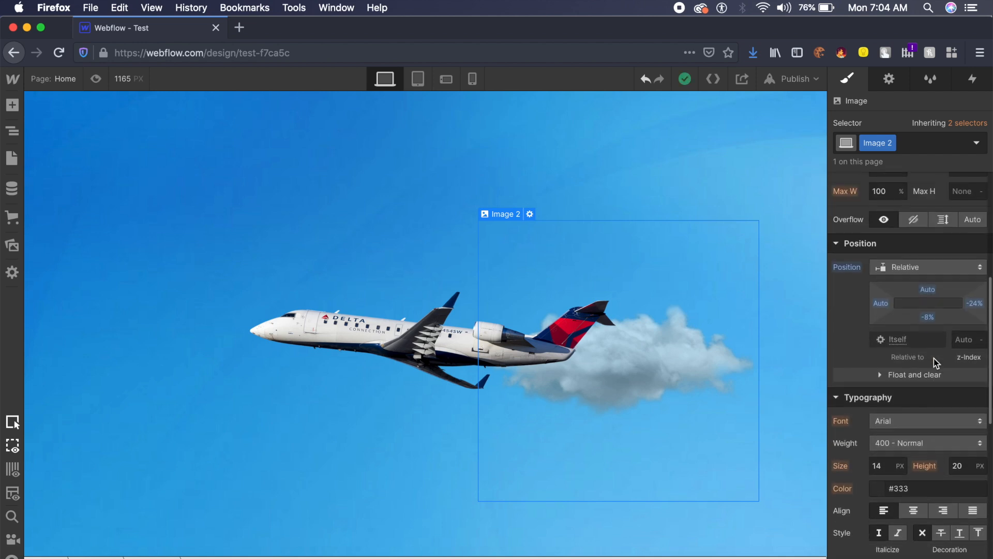
scroll(933, 358, "up", 1)
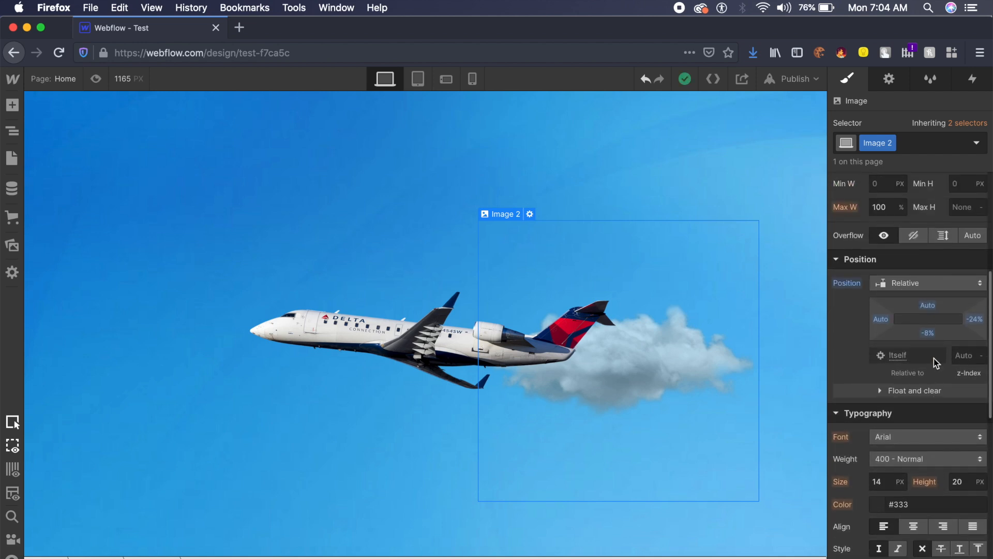
left_click(968, 357)
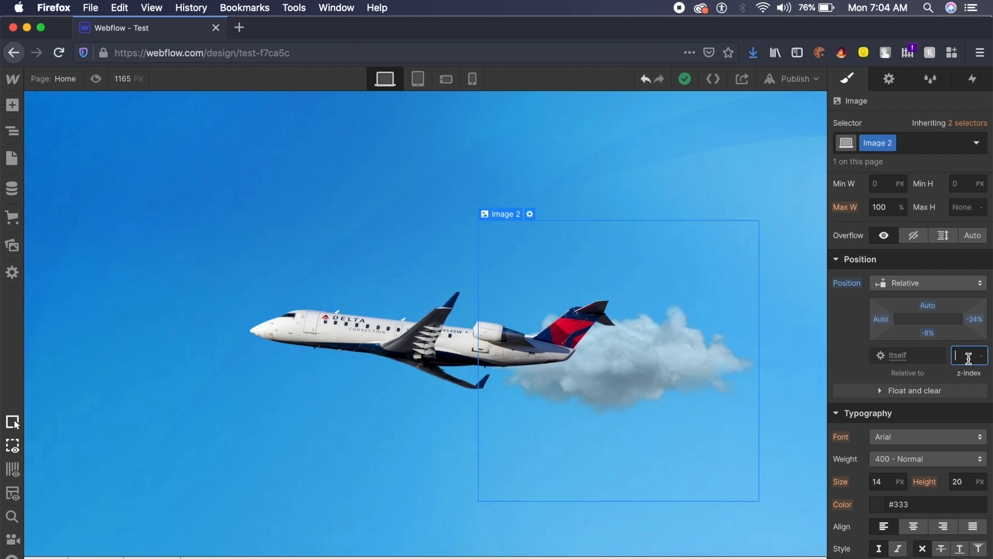
type("11")
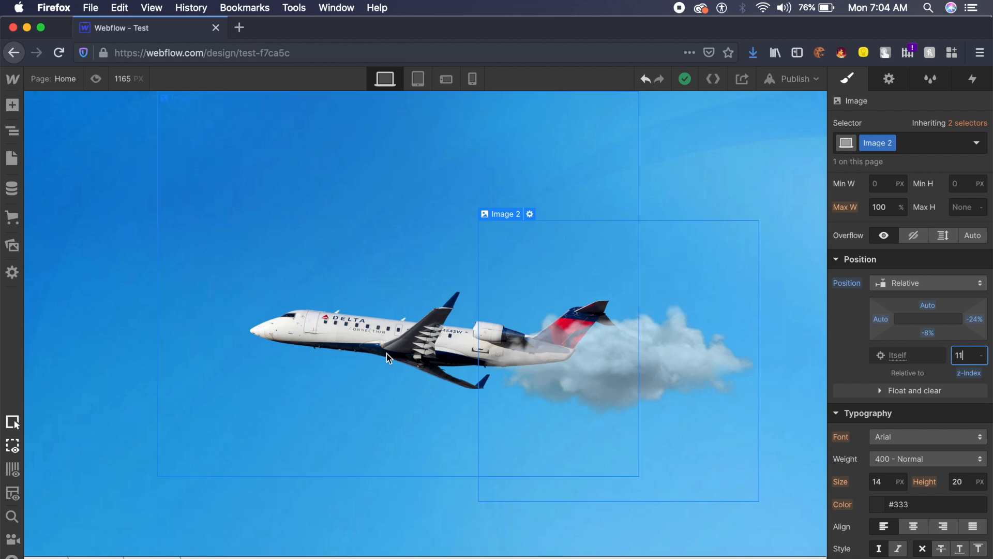
left_click(652, 357)
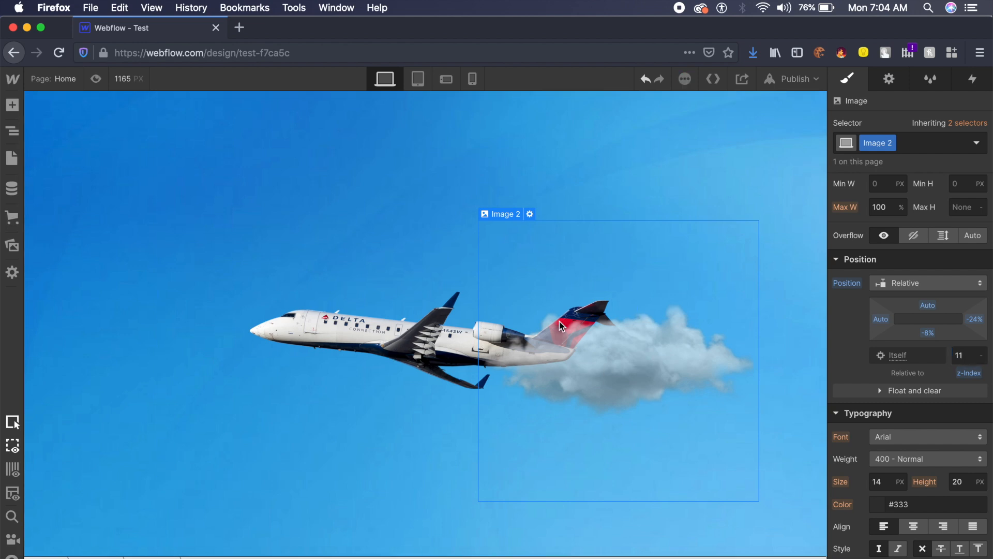
- Add a second copy of the white cloud image to the section near the plane's nose and enable HiDPI for it
left_click(12, 245)
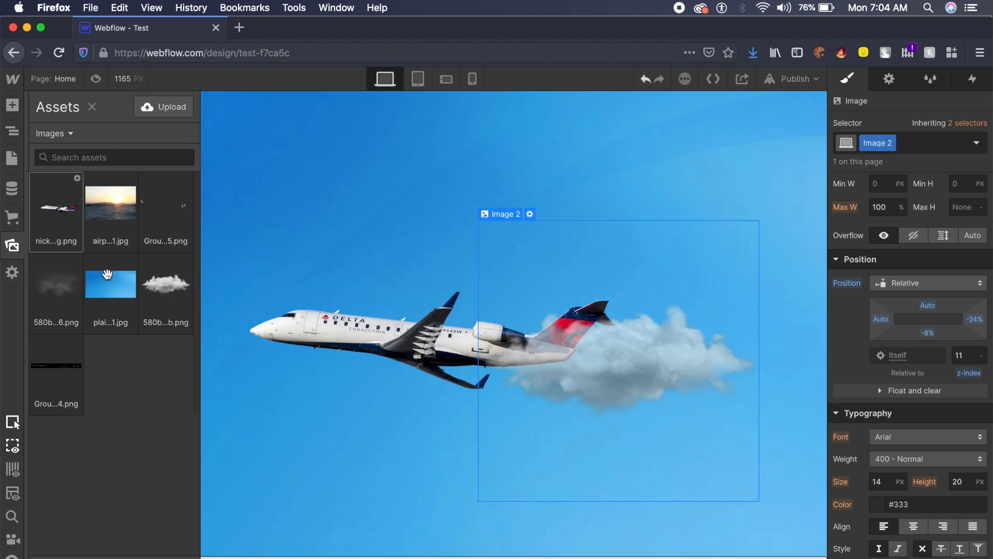
left_click_drag(158, 293, 226, 221)
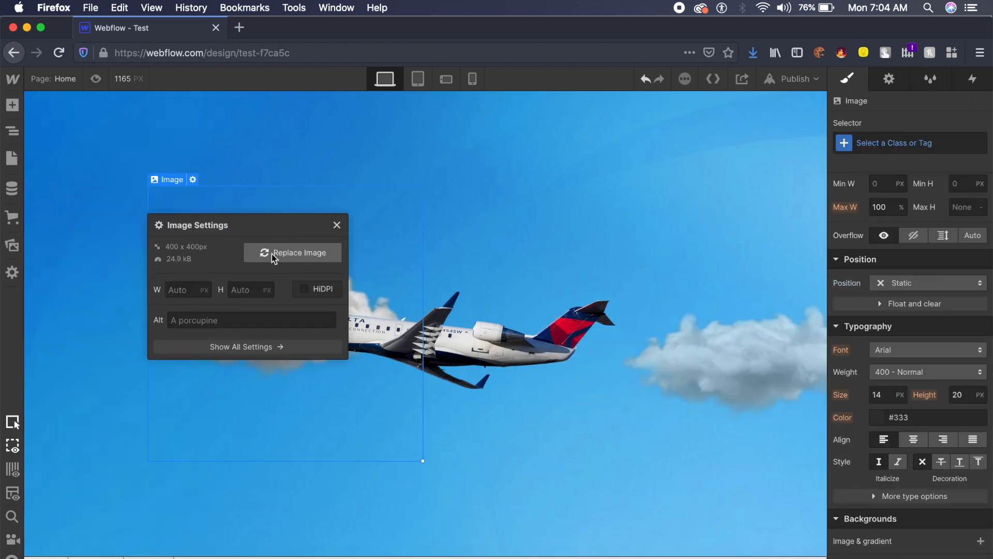
left_click(301, 291)
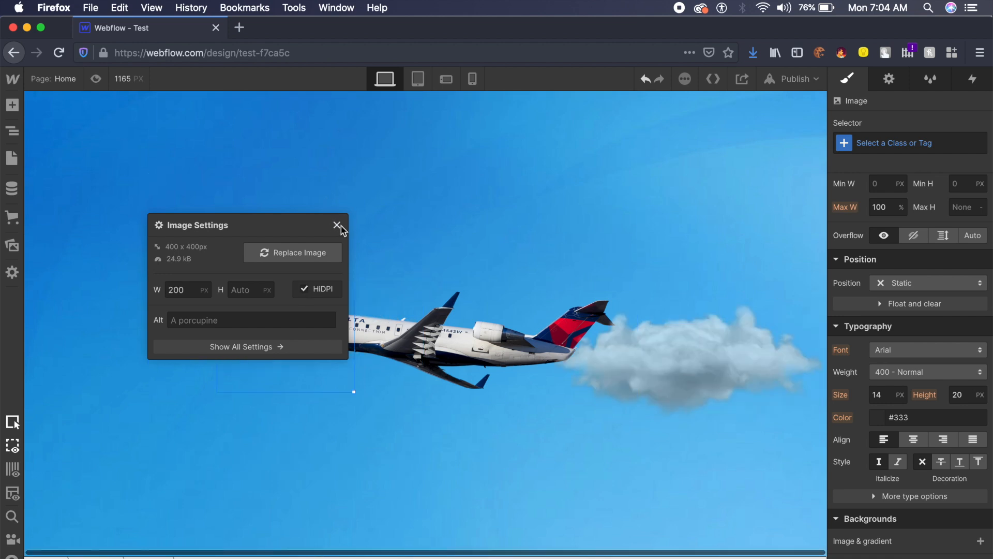
left_click(338, 225)
- Set the second cloud's position to Relative with a z-index of 2
scroll(933, 467, "down", 1)
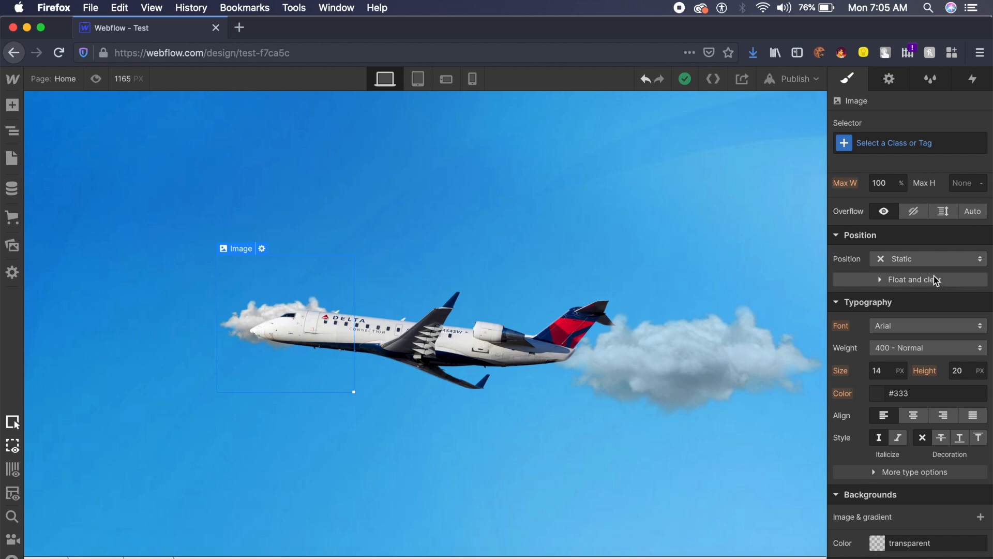
left_click(937, 259)
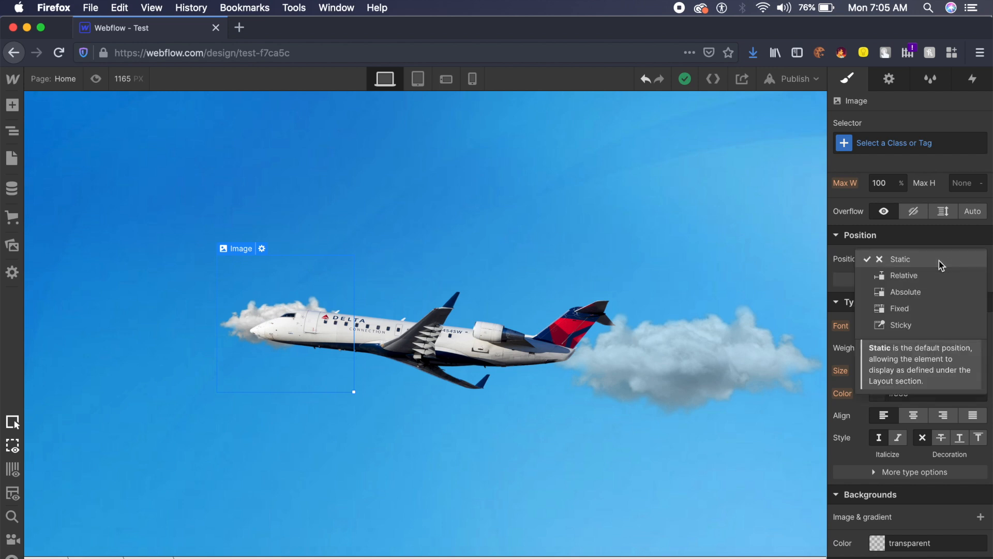
left_click(919, 277)
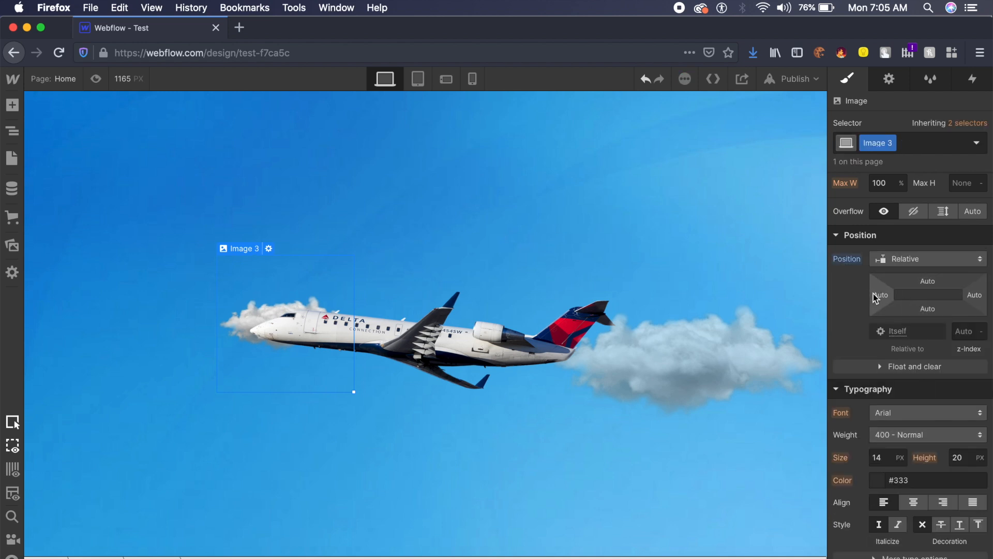
left_click(963, 328)
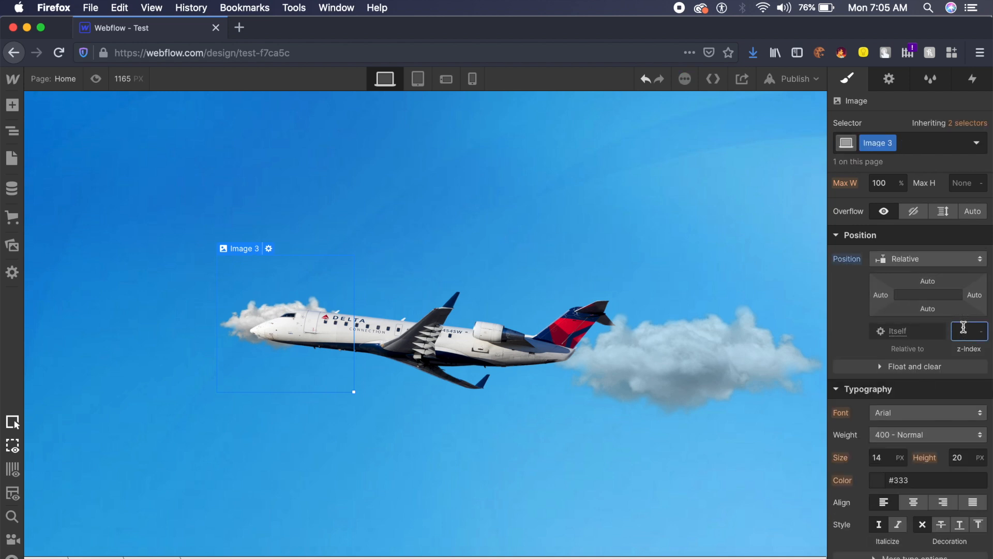
type("2")
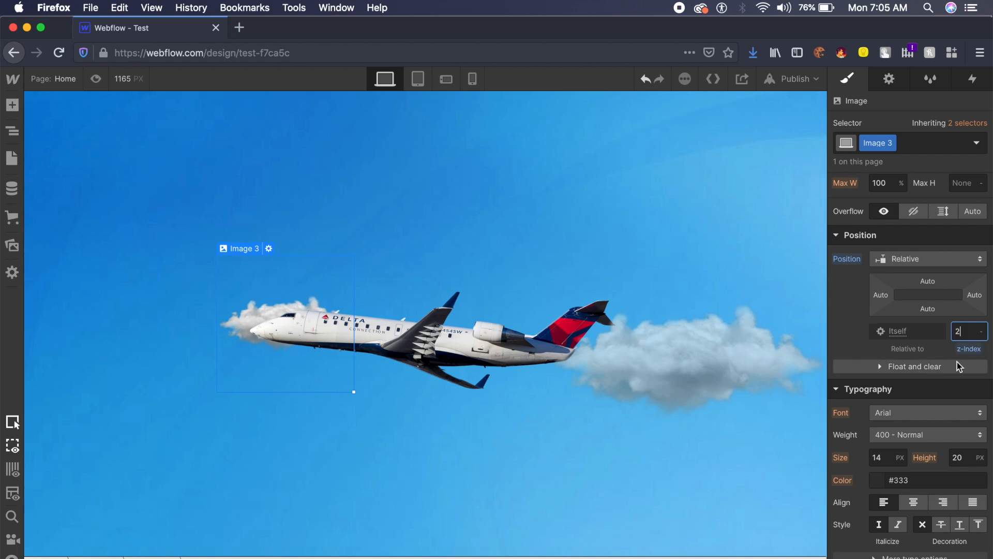
- Set the opacity of the cloud at the plane's nose to 50%
scroll(909, 357, "down", 5)
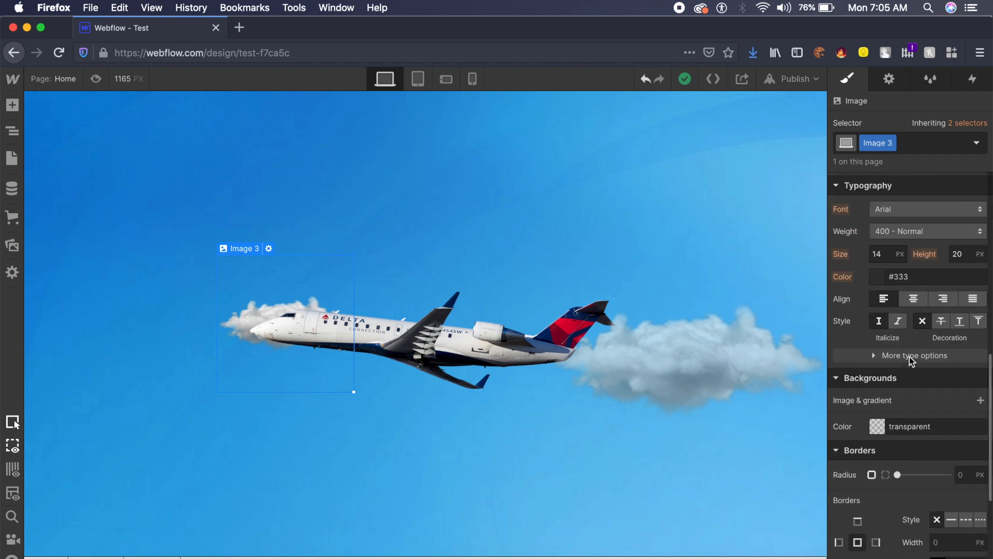
scroll(909, 356, "down", 5)
left_click(965, 432)
type("50")
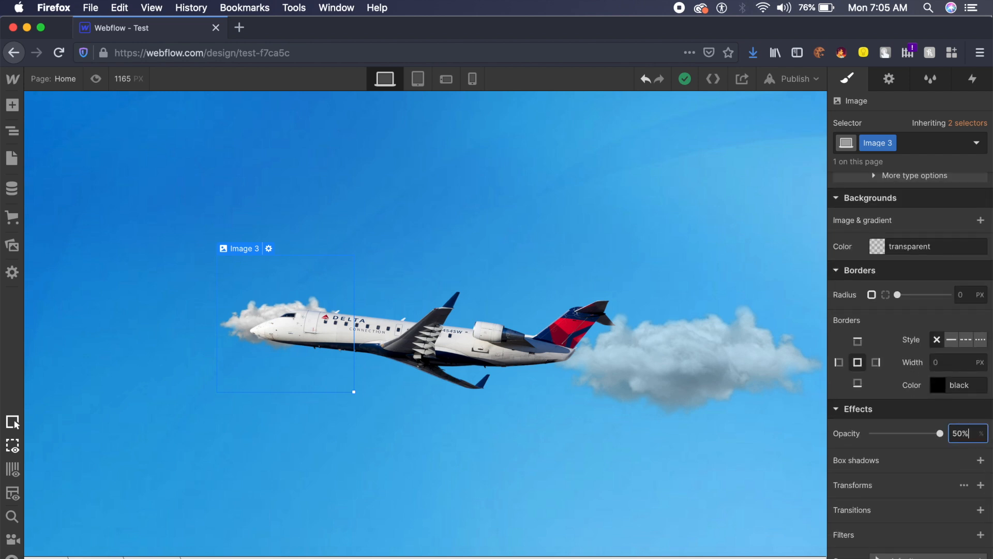
type("%")
key("Return")
left_click(225, 296)
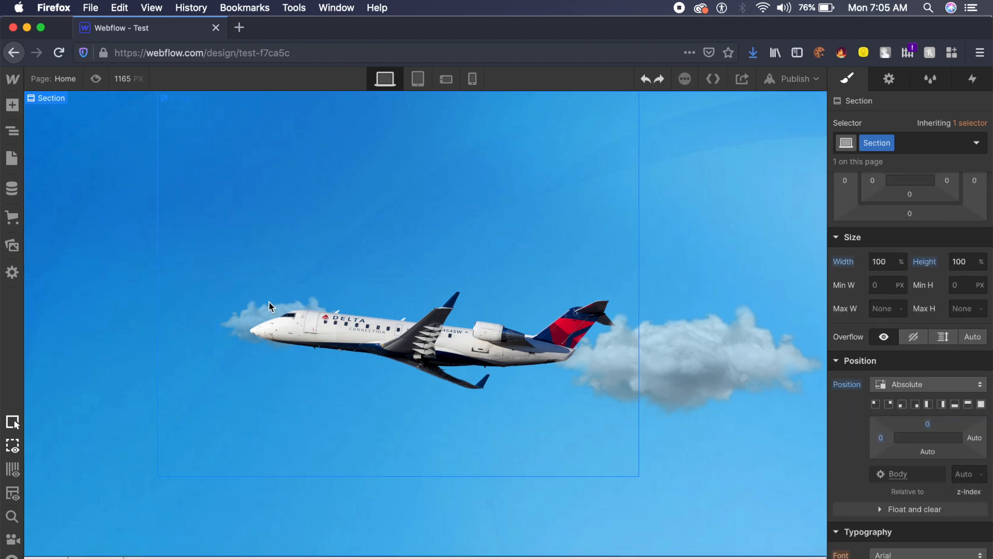
- Set the width of the cloud at the plane's nose to 35% and its left offset to -108 px
left_click(248, 313)
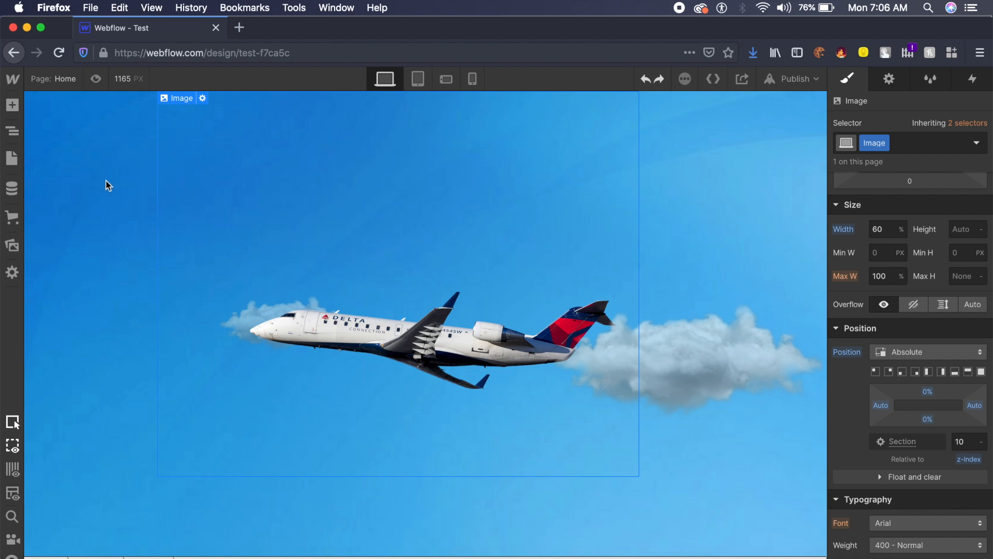
left_click(12, 134)
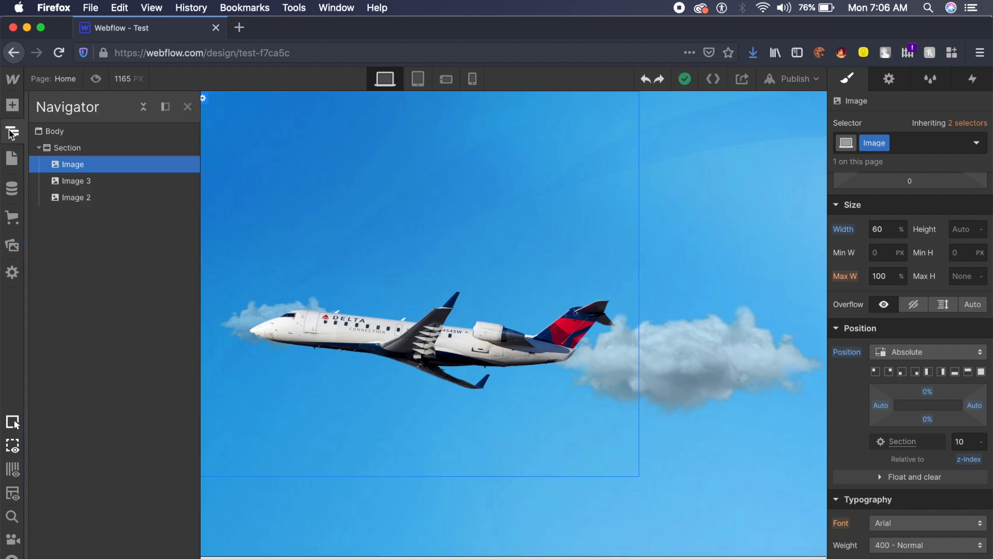
left_click(122, 184)
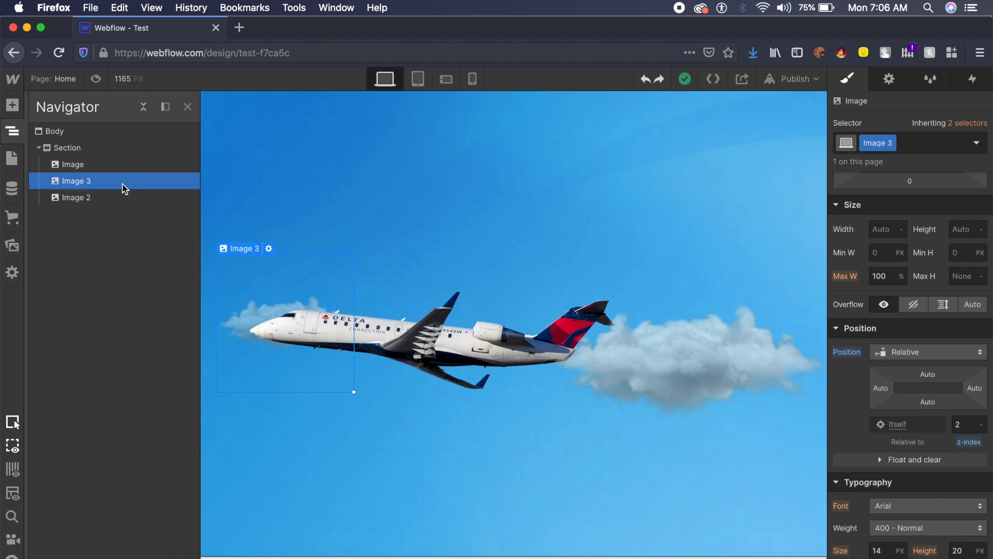
left_click(884, 230)
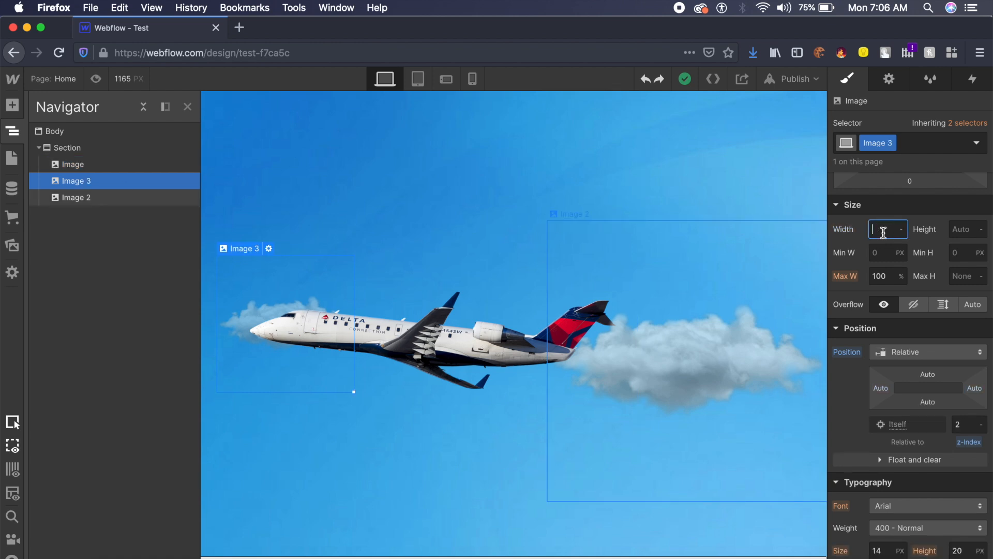
type("50%")
key("Return")
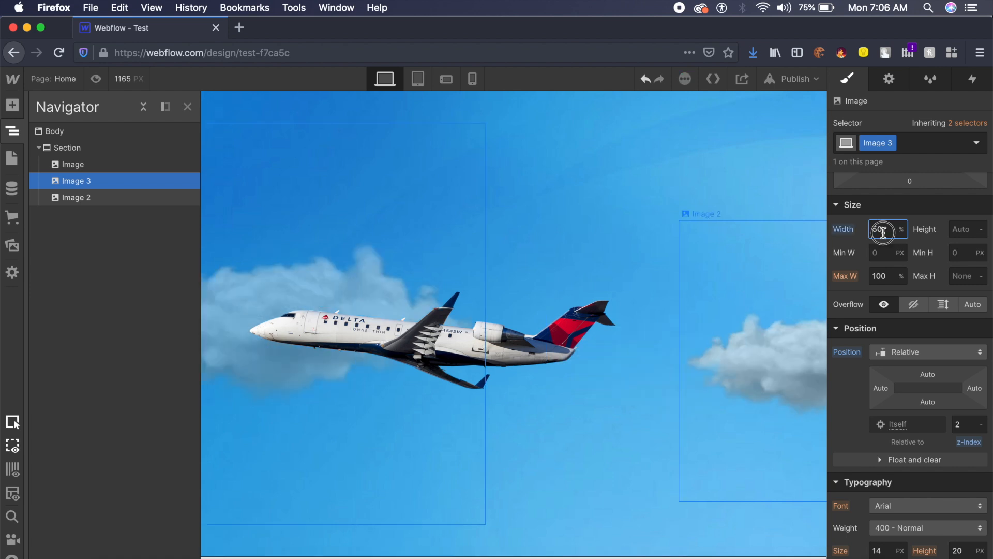
type("35%")
key("Return")
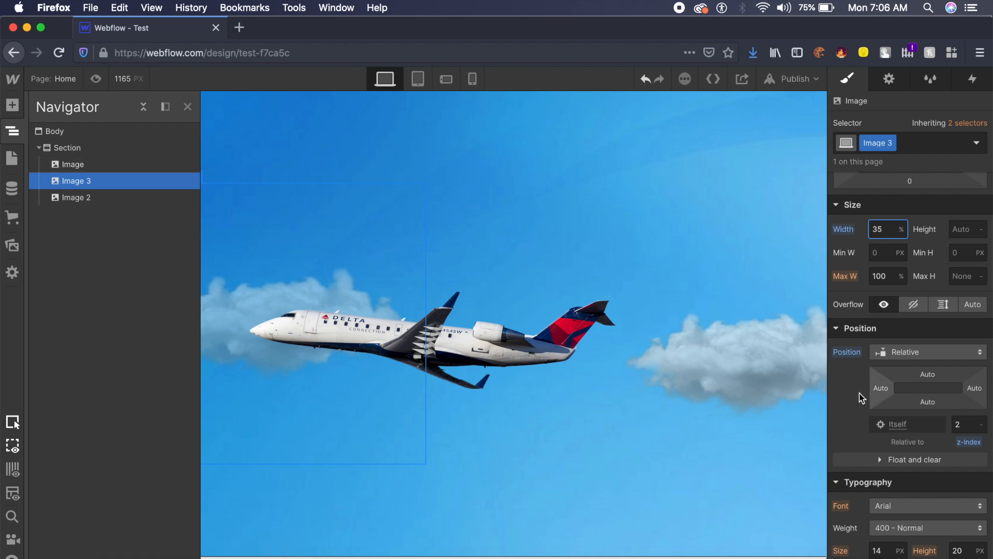
left_click(886, 393)
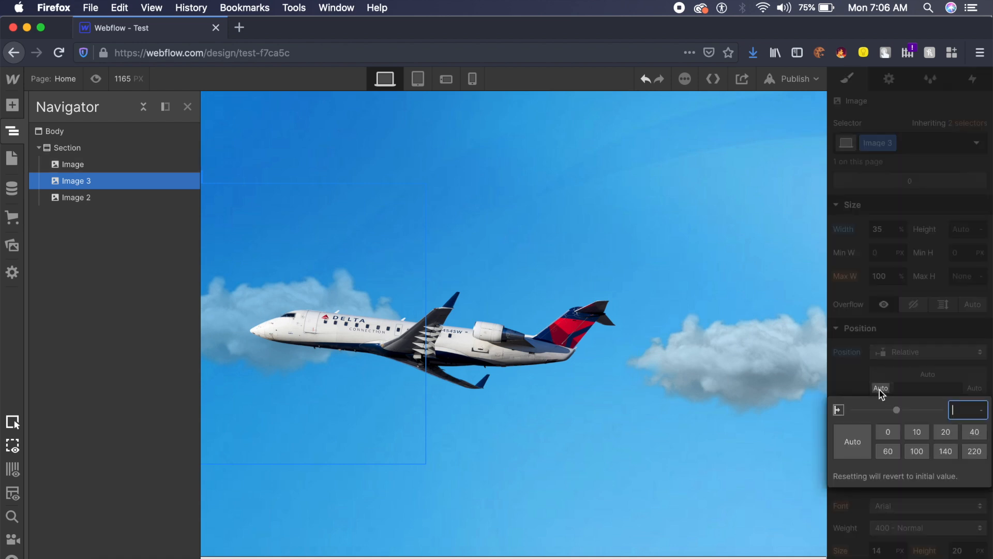
left_click_drag(895, 410, 873, 414)
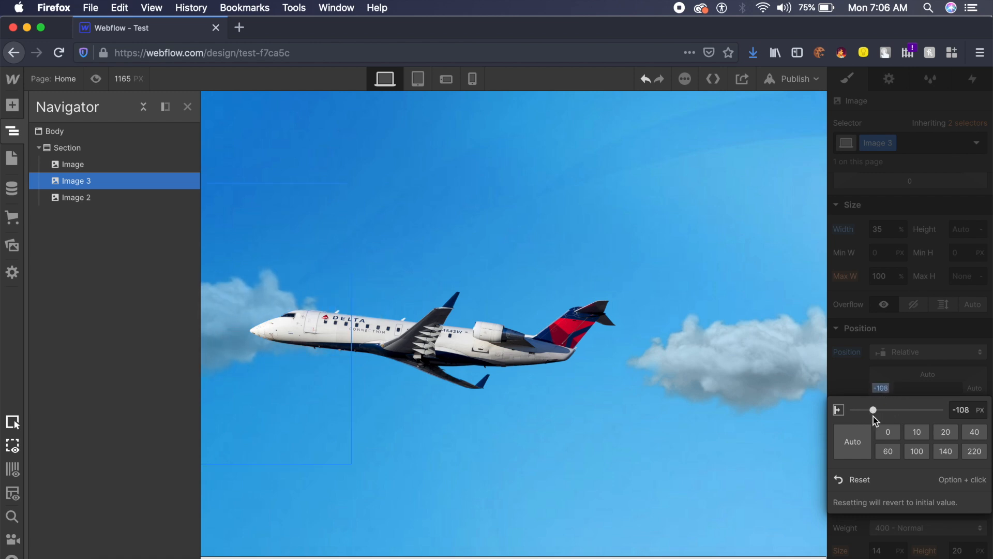
- Adjust the tail cloud's right offset so that the cloud overlaps the plane's tail
left_click(720, 343)
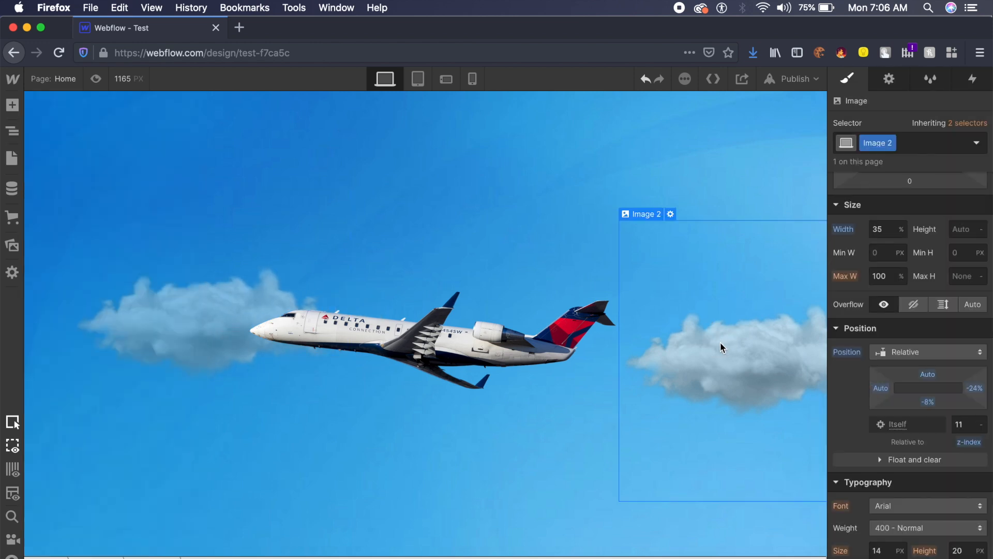
left_click(976, 392)
left_click_drag(892, 412, 890, 410)
left_click(476, 306)
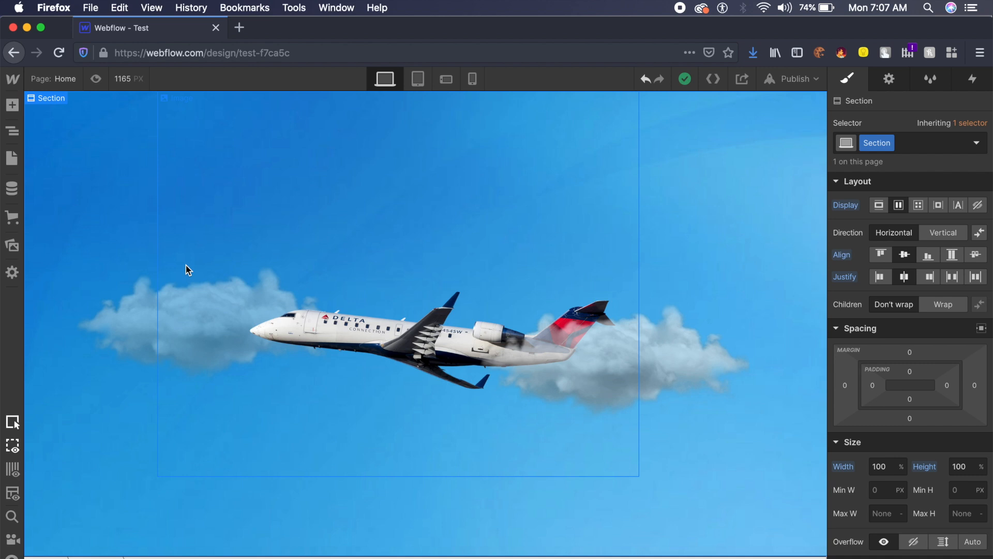
- Add a text block to the section and enter DEPARTURE in front of its placeholder text
left_click(13, 106)
scroll(89, 325, "down", 3)
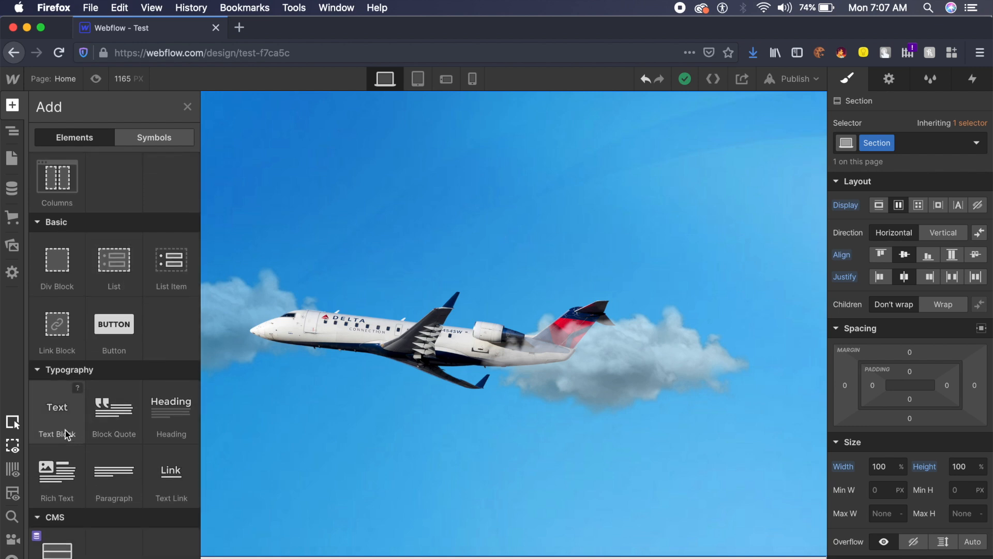
left_click_drag(63, 429, 348, 284)
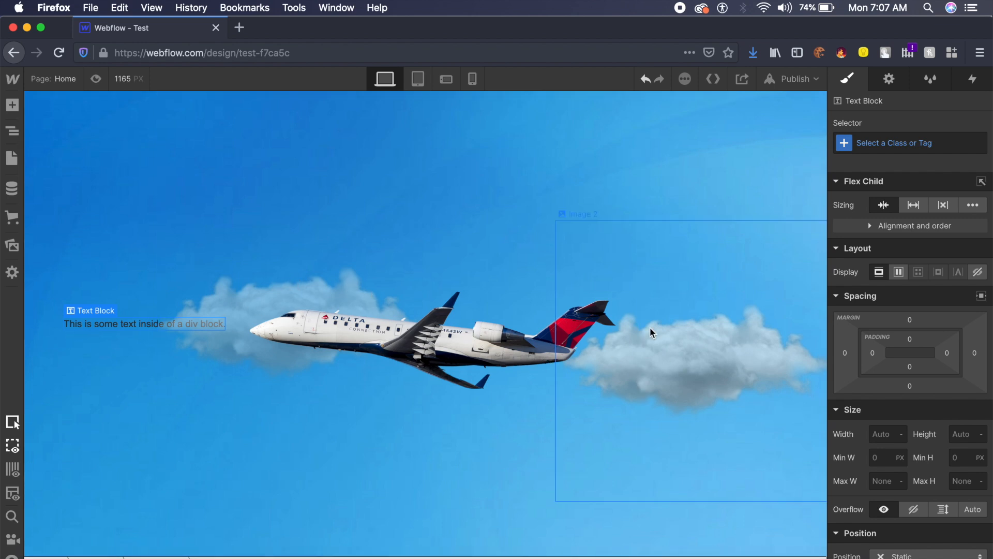
double_click(123, 326)
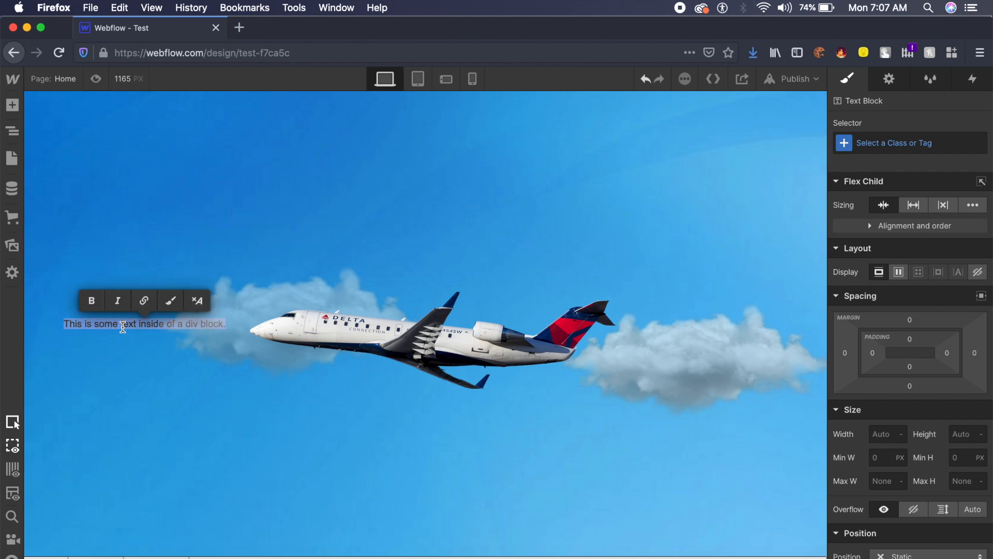
key("Left")
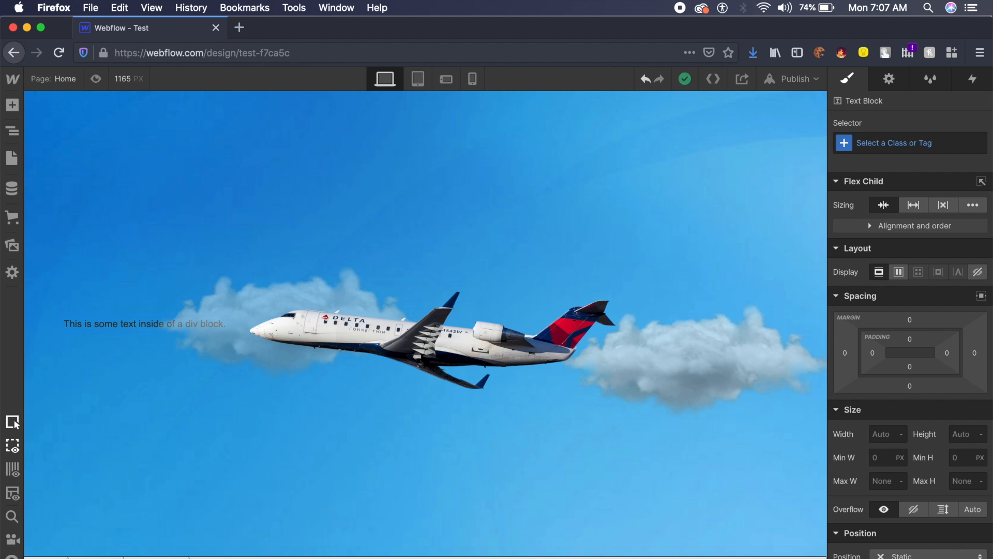
type("DEPARTURE")
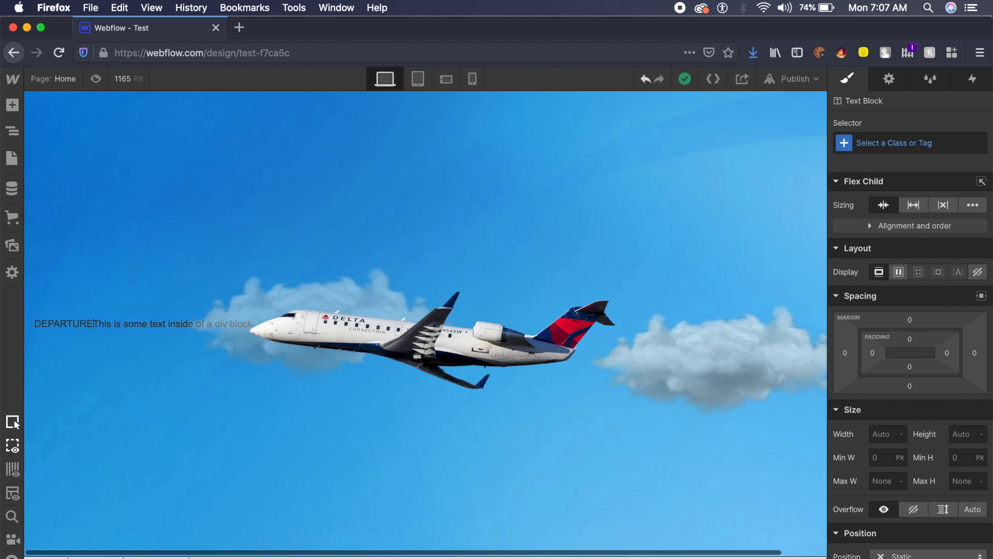
- Delete the placeholder text that follows DEPARTURE in the text block
left_click(96, 326)
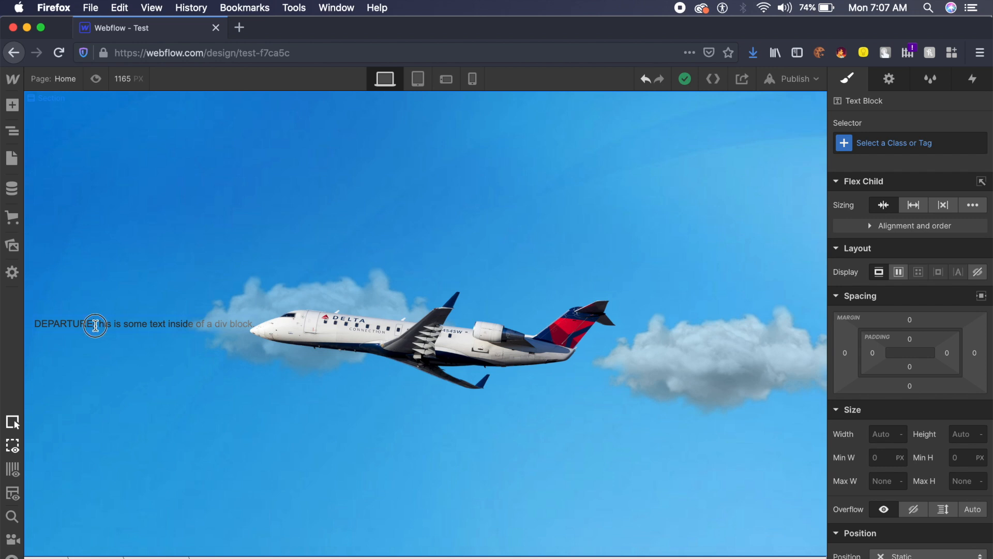
left_click_drag(95, 326, 162, 325)
key("BackSpace")
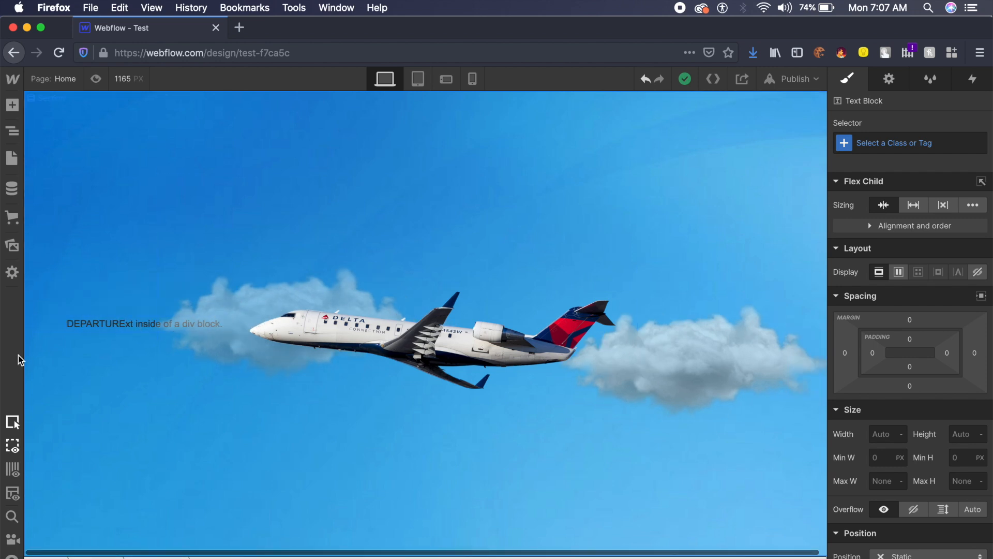
left_click_drag(127, 321, 238, 321)
key("BackSpace")
left_click(136, 324)
key("BackSpace")
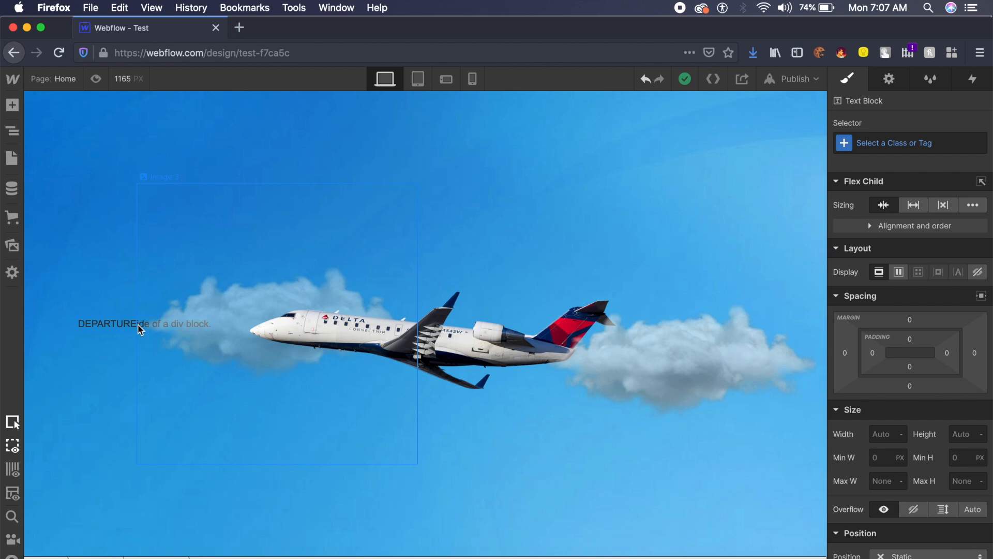
key("shift+Right")
key("shift+Right")
key("shift+Right")
key("shift+Right")
key("shift+Right")
key("shift+Right")
key("shift+Right")
key("shift+Right")
key("shift+Right")
key("shift+Right")
key("shift+Right")
key("shift+Right")
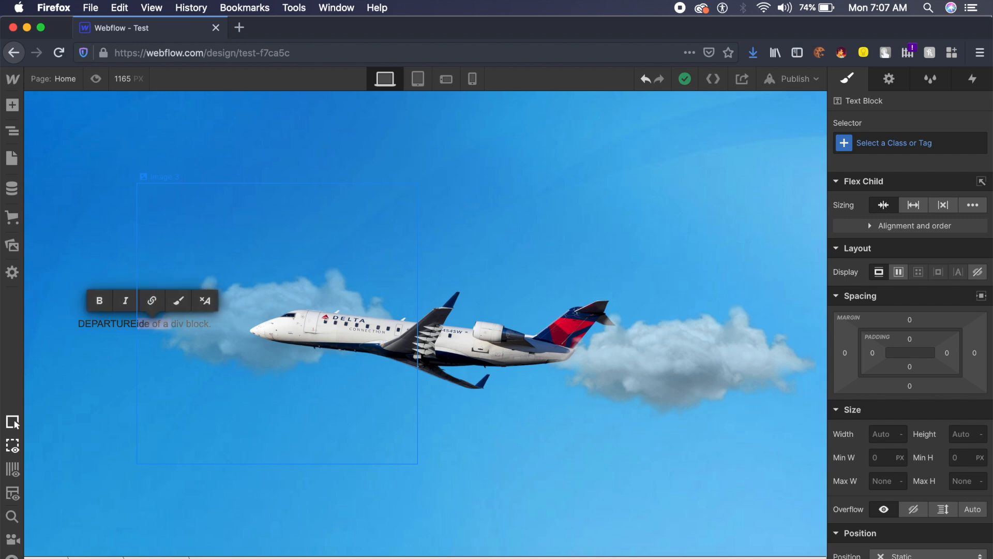
key("shift+Right")
key("shift+Right")
key("shift+Right")
key("shift+Right")
key("shift+Right")
key("shift+Right")
key("shift+Right")
key("BackSpace")
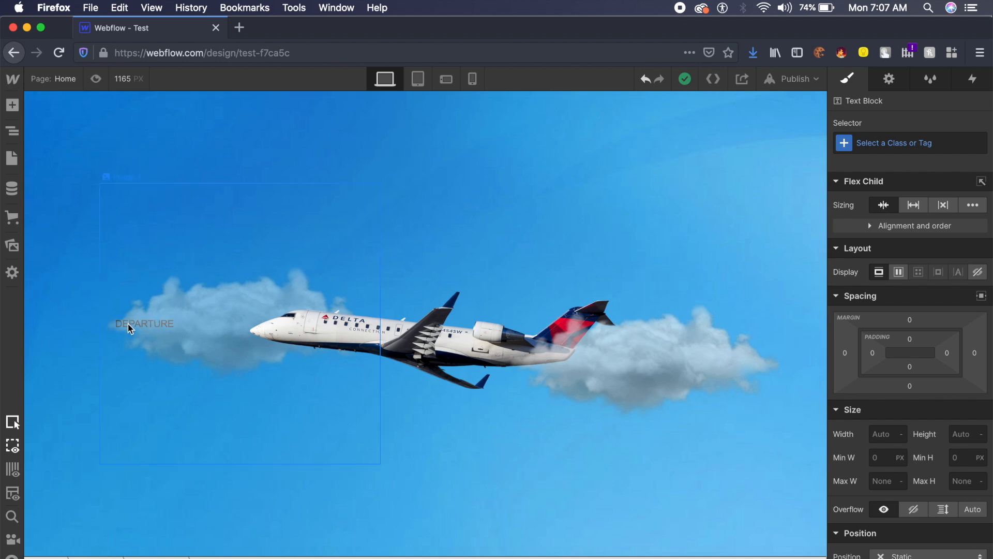
key("Escape")
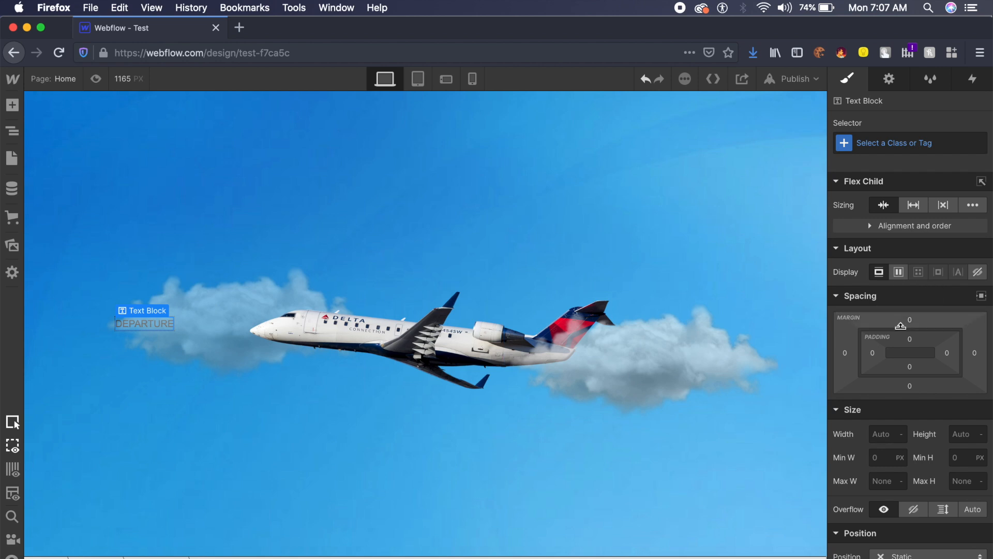
- Set the position of the DEPARTURE text block to Absolute
scroll(900, 325, "down", 5)
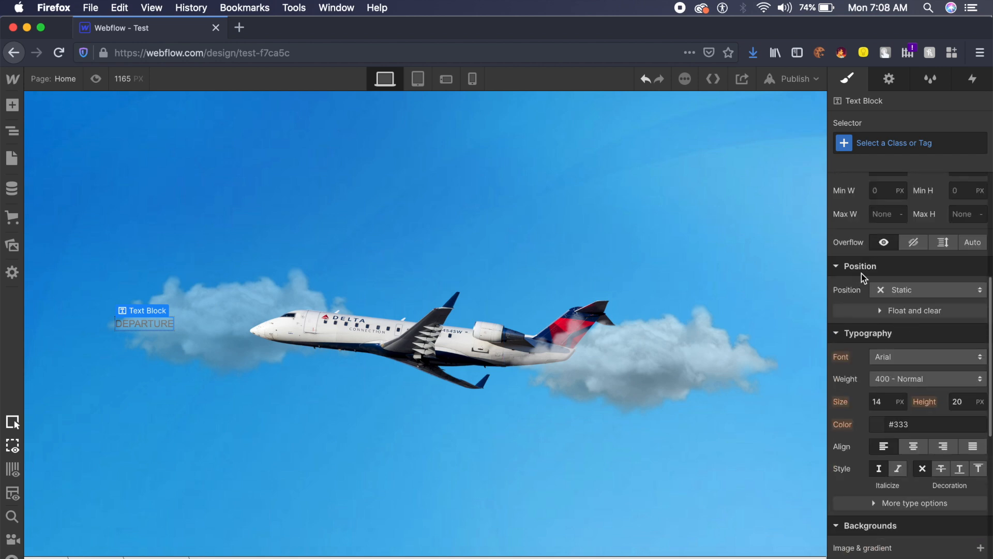
left_click(928, 290)
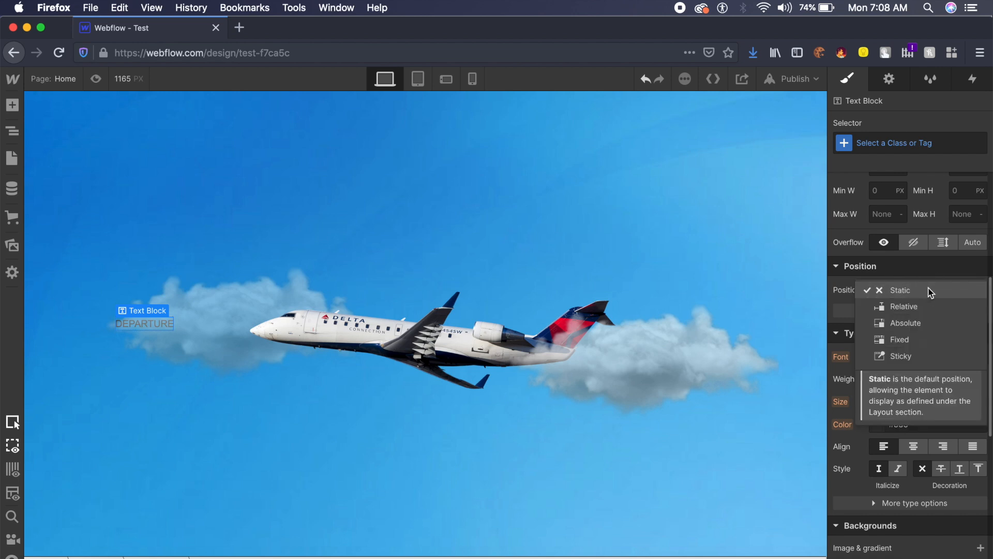
left_click(909, 328)
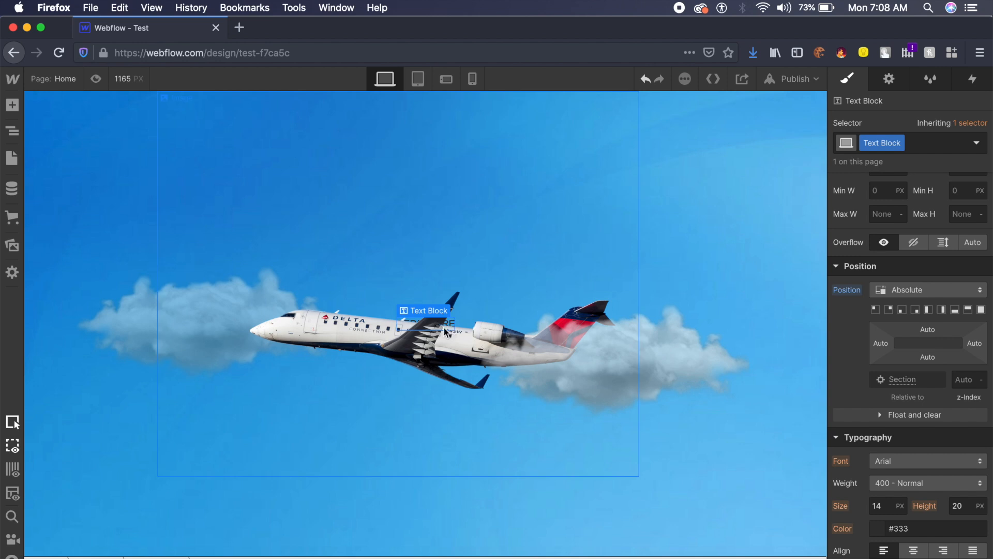
- Set the font size of the DEPARTURE text to 120 px
scroll(912, 342, "up", 3)
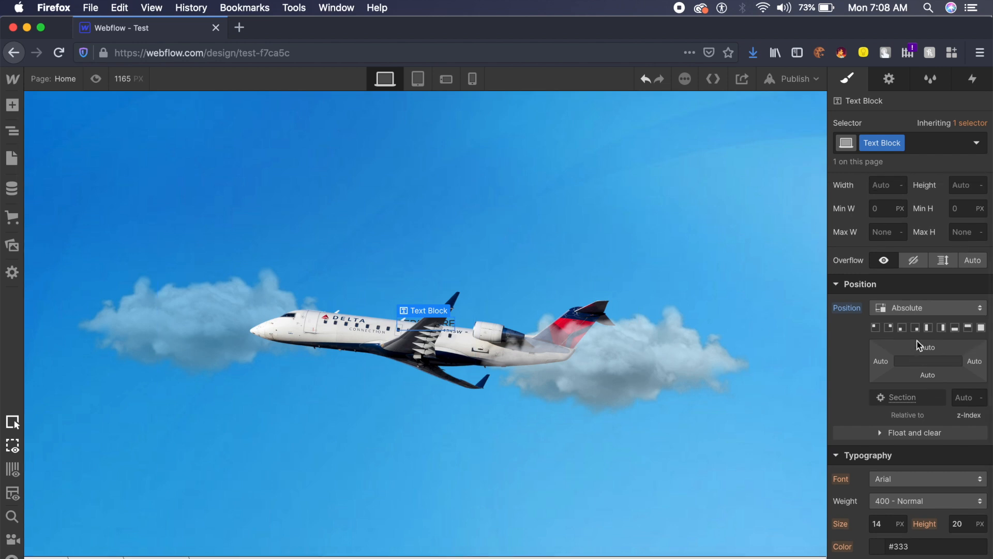
scroll(918, 343, "down", 5)
scroll(919, 344, "down", 2)
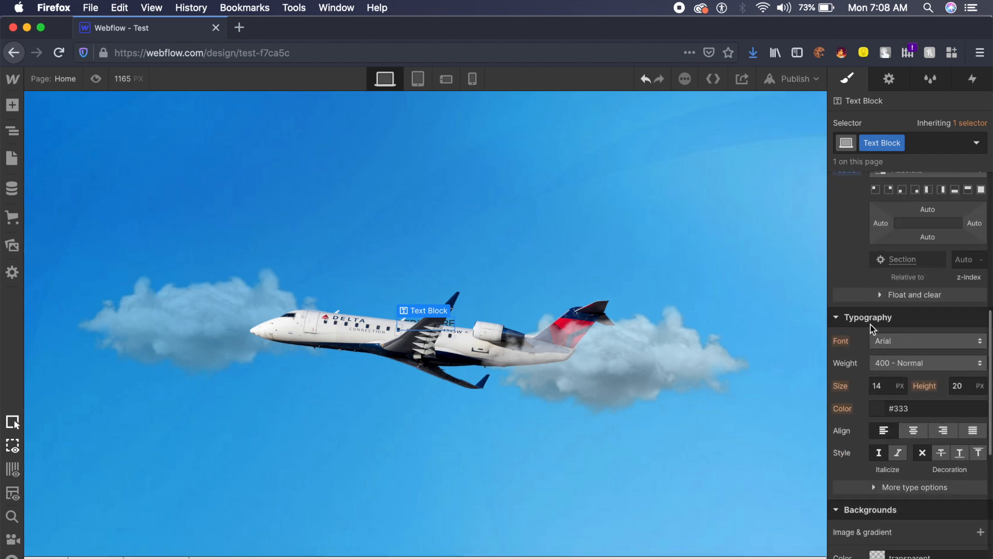
left_click(899, 386)
left_click(897, 386)
left_click(884, 386)
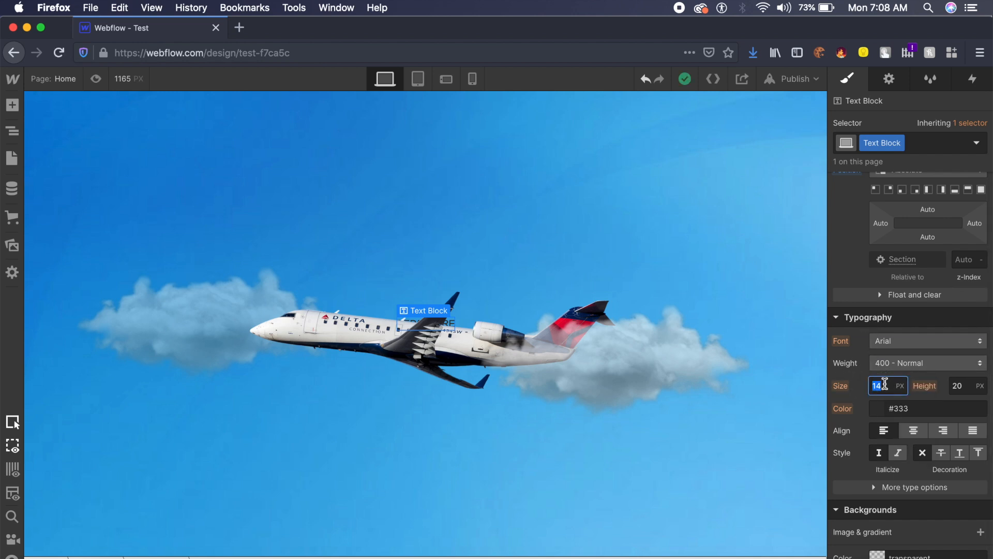
type("150")
left_click(885, 383)
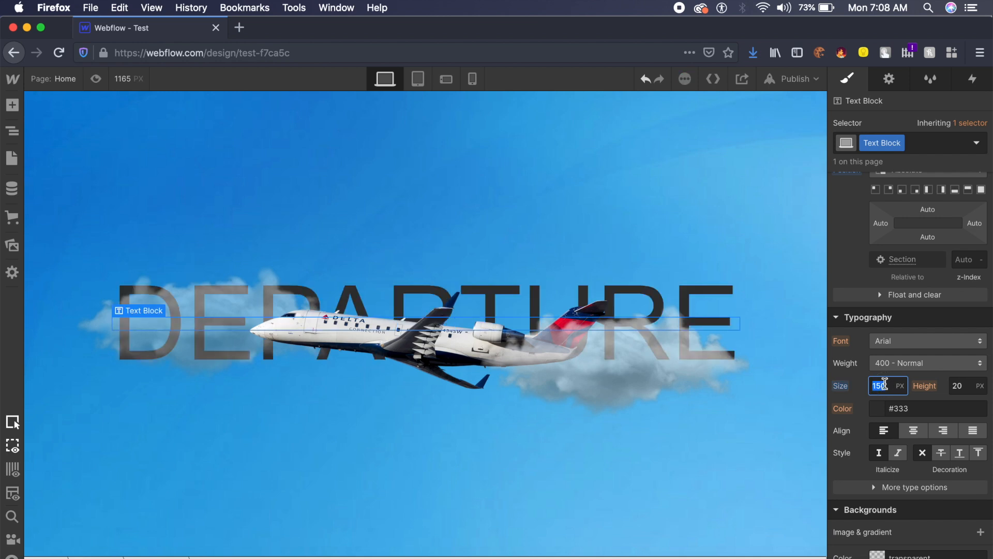
type("120")
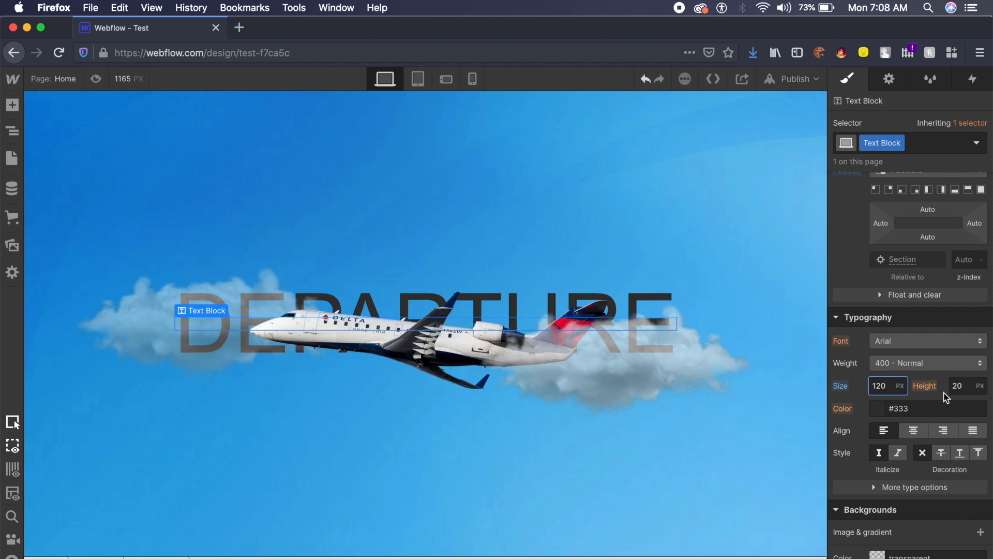
- Change the DEPARTURE text to the Montserrat font with a weight of 700 - Bold
left_click(921, 344)
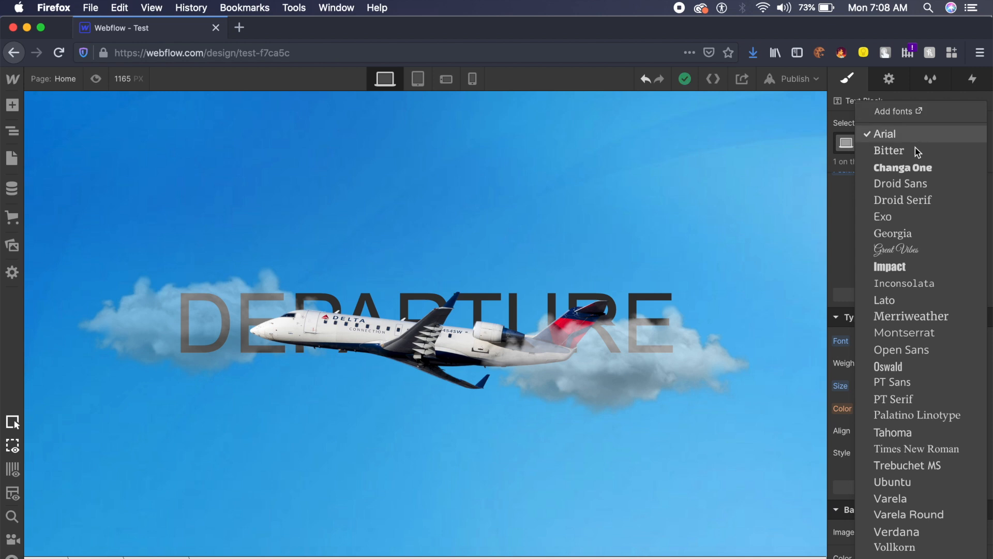
left_click(905, 337)
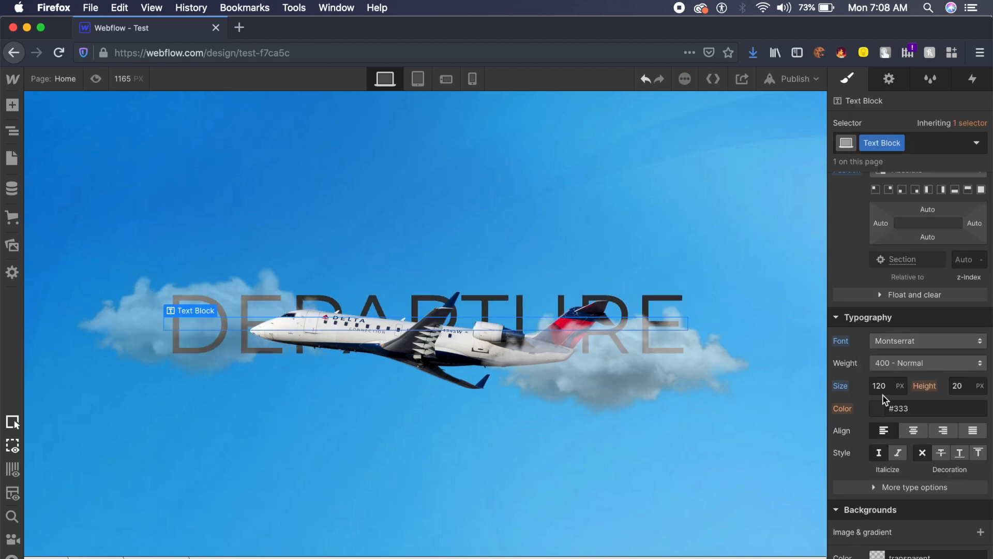
left_click(923, 365)
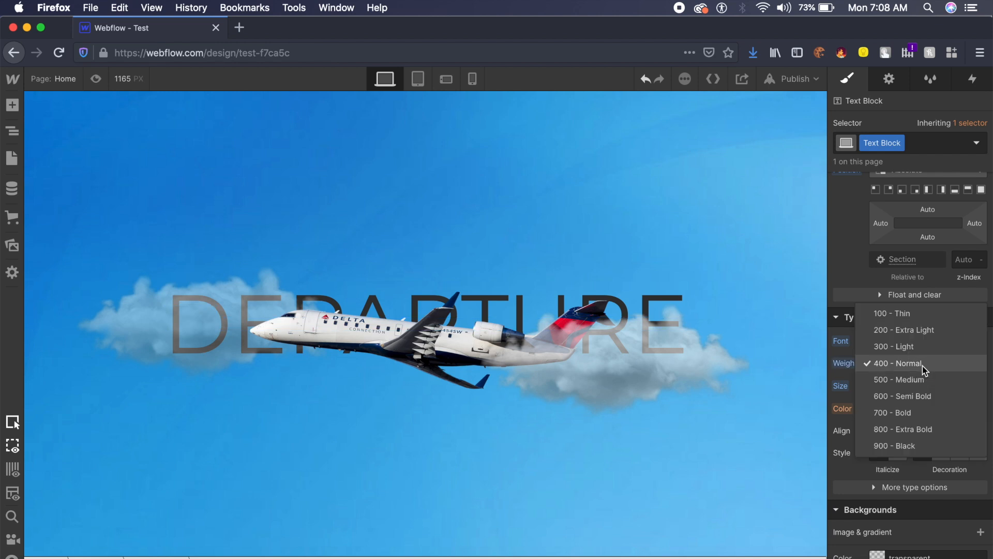
left_click(907, 413)
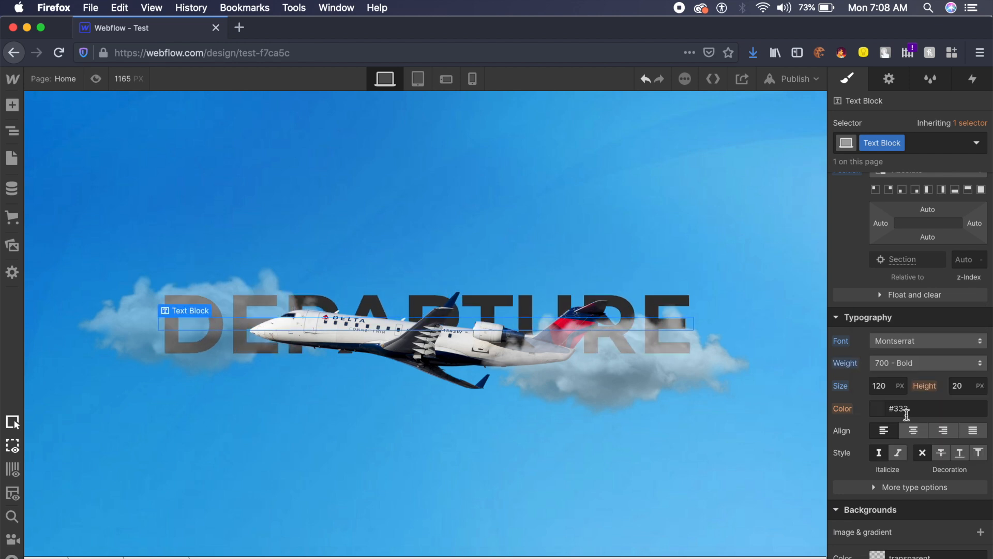
- Color the DEPARTURE text white with an alpha of 60
left_click(877, 410)
left_click(860, 383)
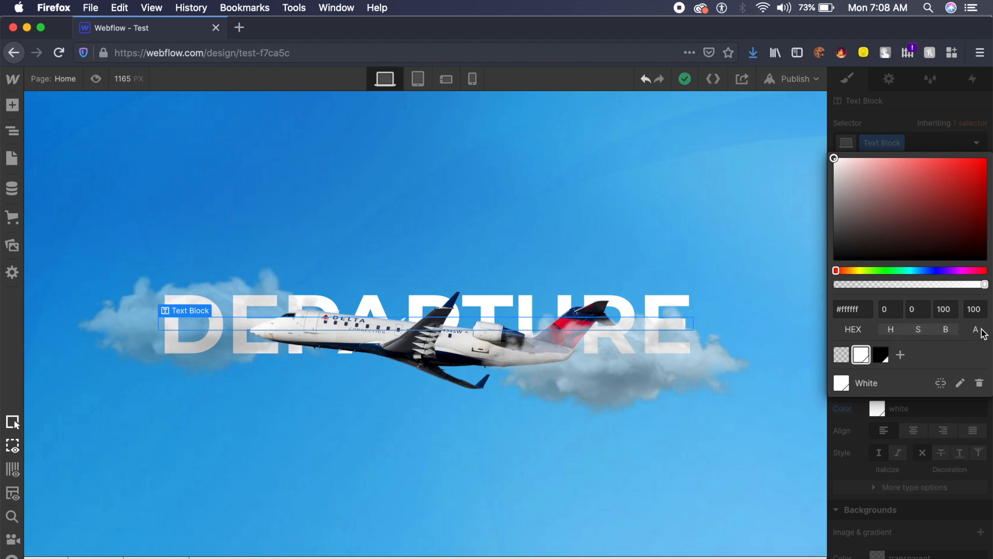
left_click(973, 309)
type("60%")
key("BackSpace")
key("Return")
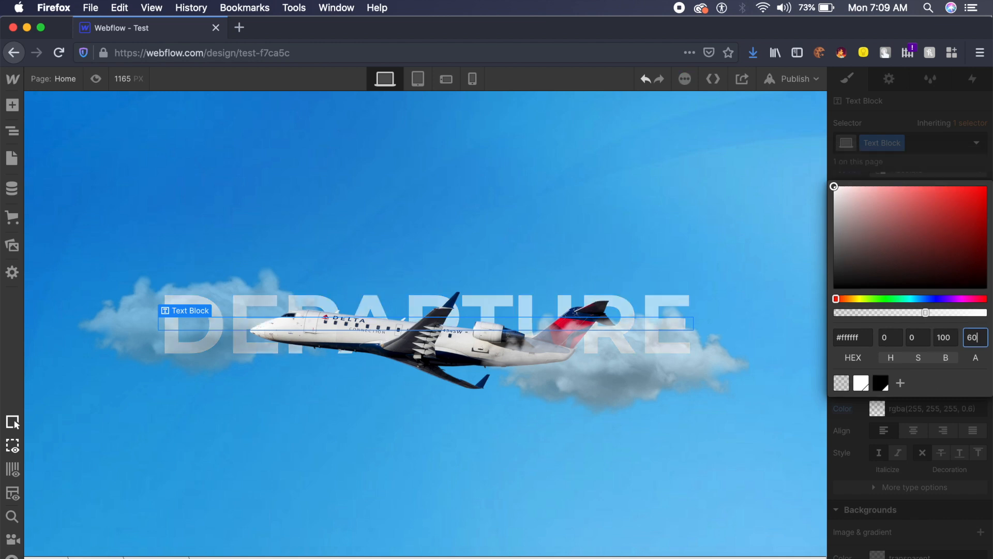
- Set the alpha of the DEPARTURE text's white color to 70
double_click(976, 338)
type("7")
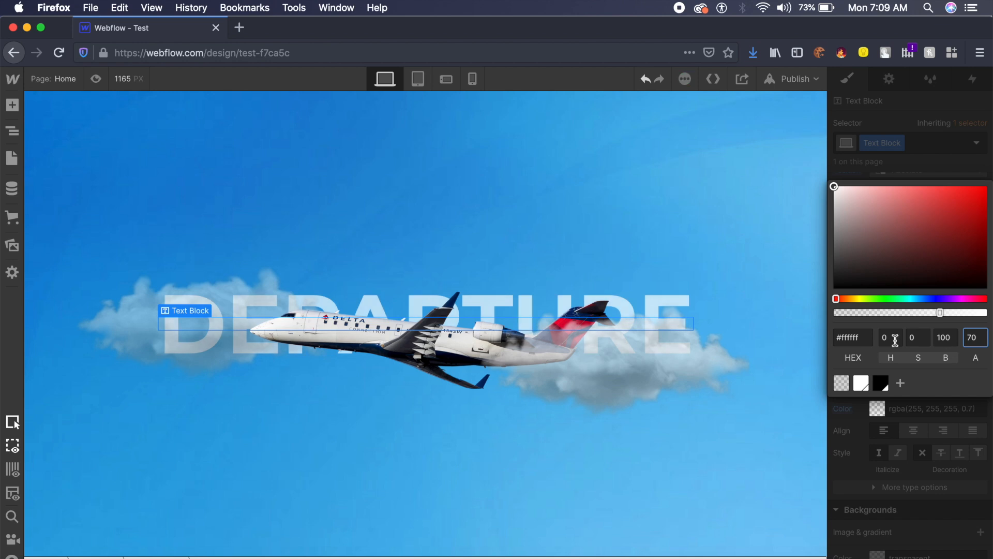
left_click(441, 273)
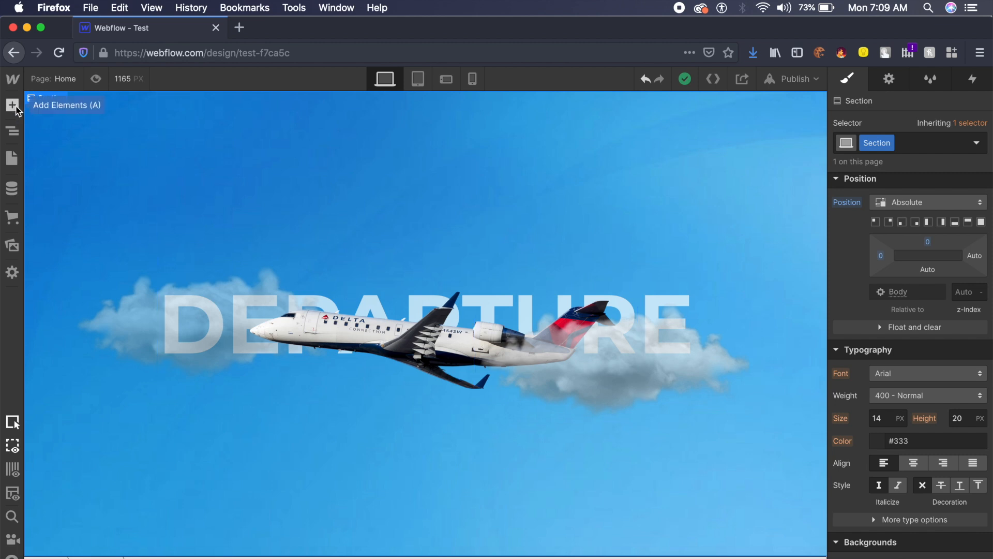
- Add a new Section element directly to the page Body, outside the existing plane section
left_click(13, 132)
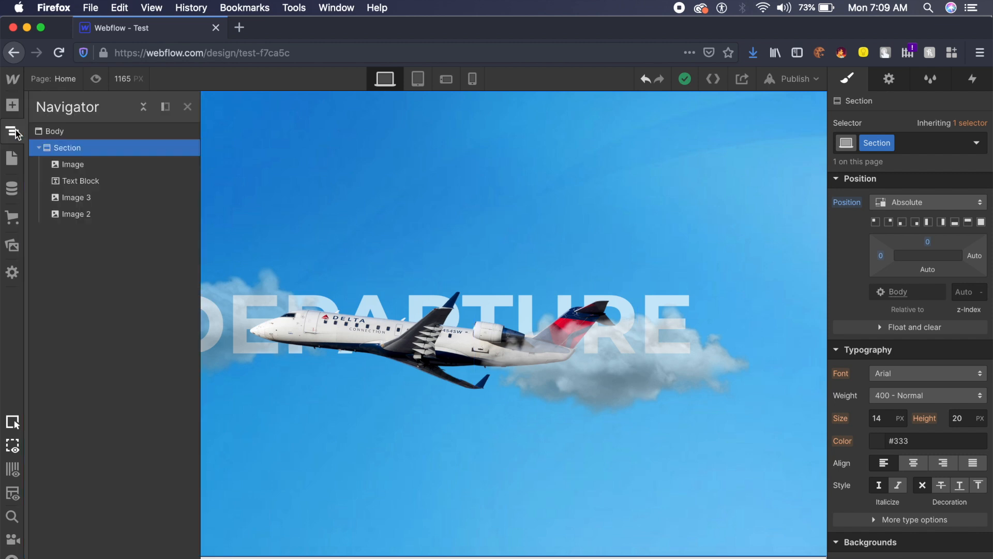
left_click(92, 131)
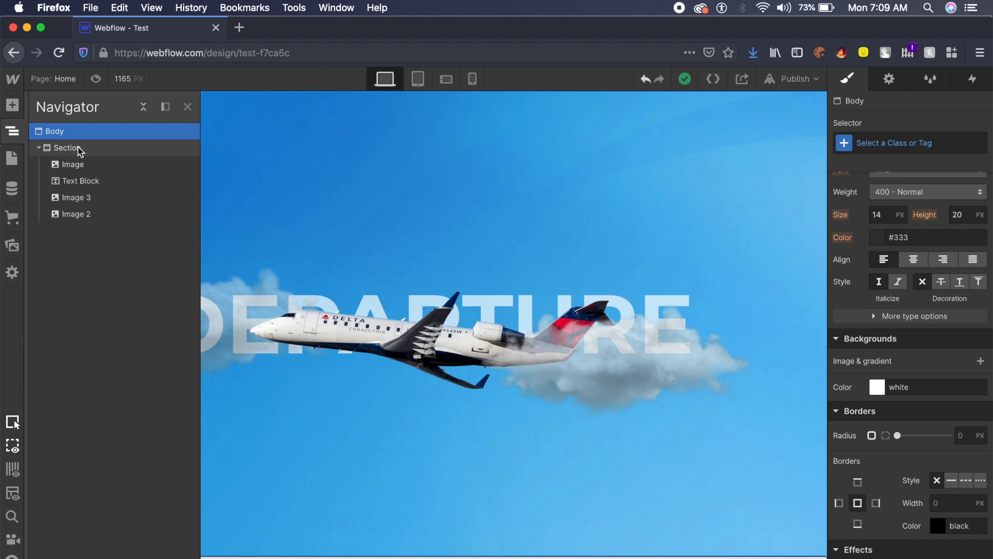
left_click(188, 107)
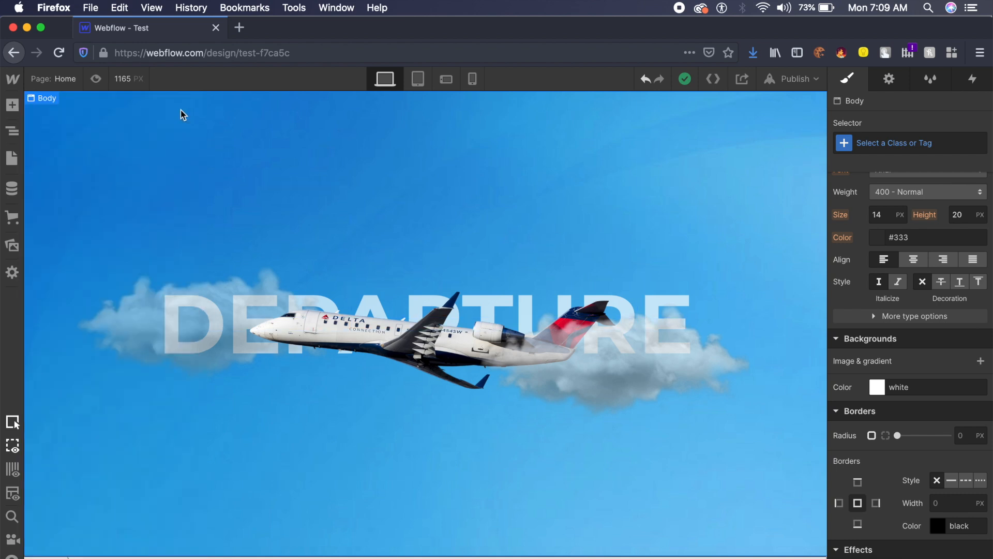
left_click(10, 108)
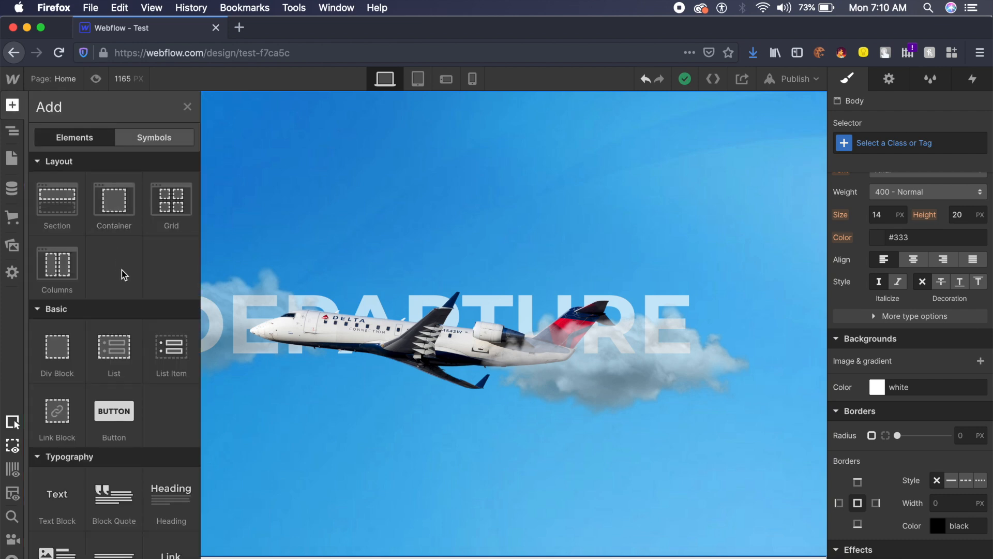
left_click(61, 219)
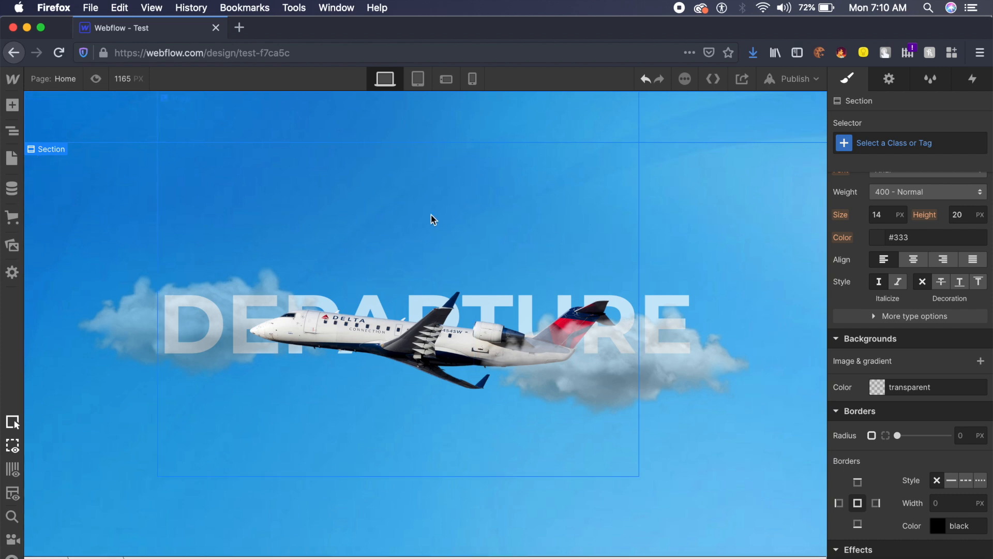
- Set both the width and the height of the new section to 100%
scroll(956, 436, "up", 3)
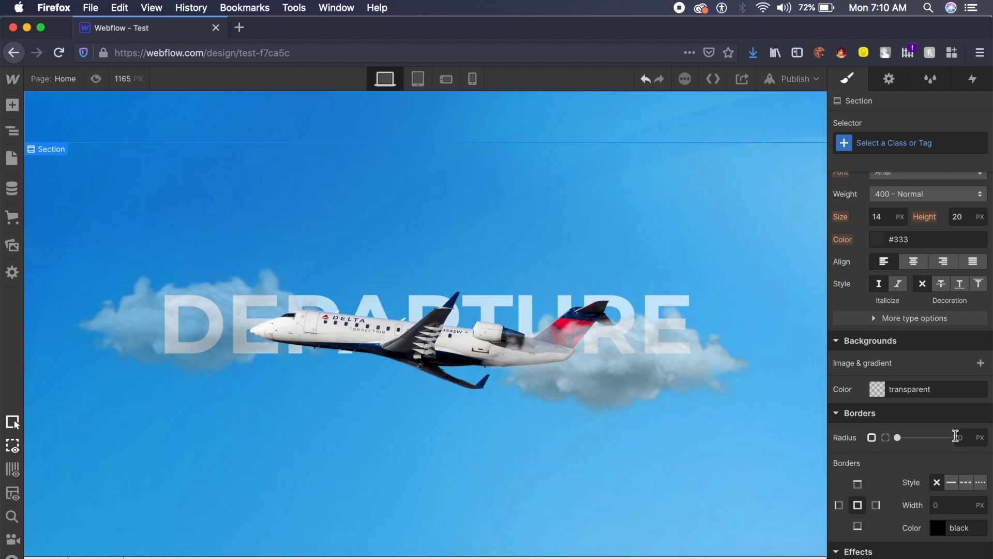
scroll(955, 436, "up", 5)
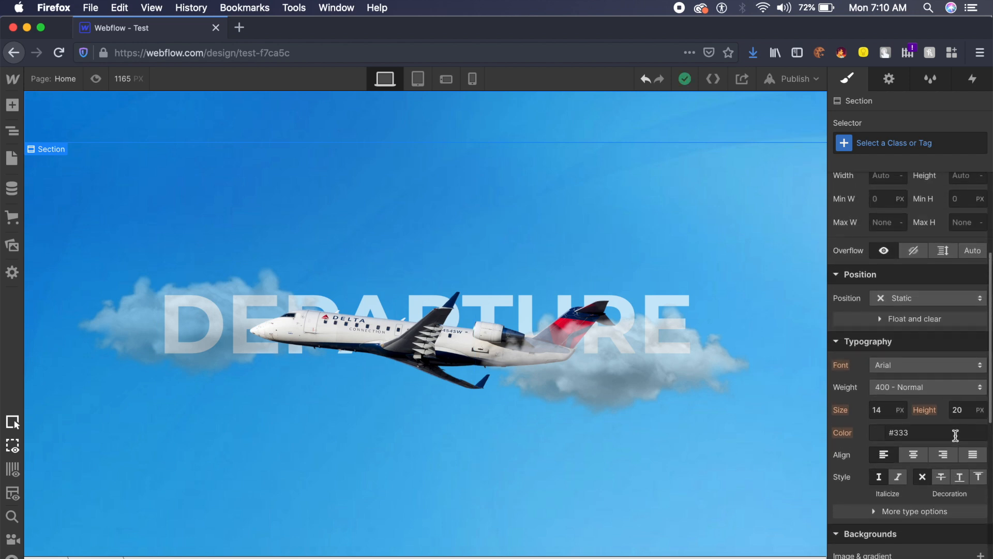
scroll(955, 436, "up", 1)
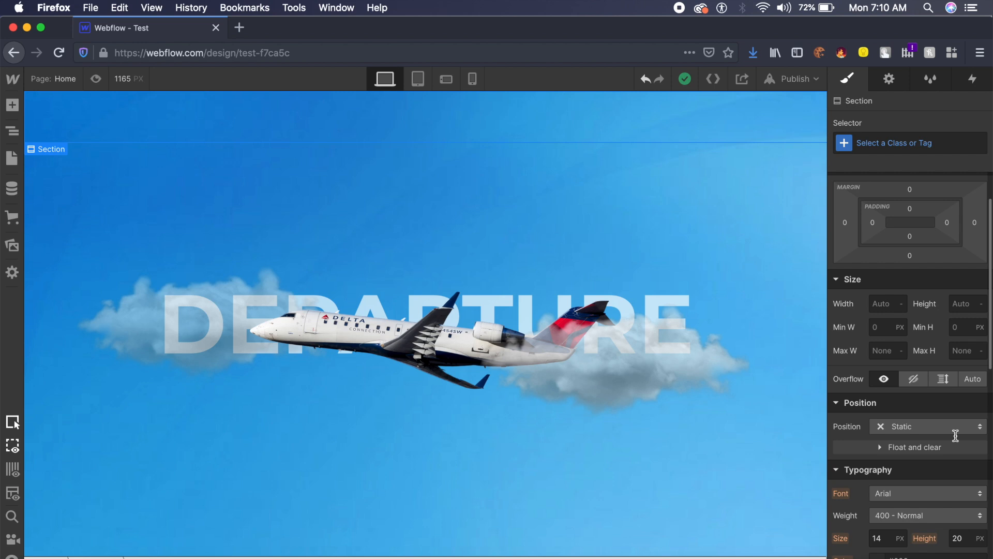
left_click(877, 308)
type("100%")
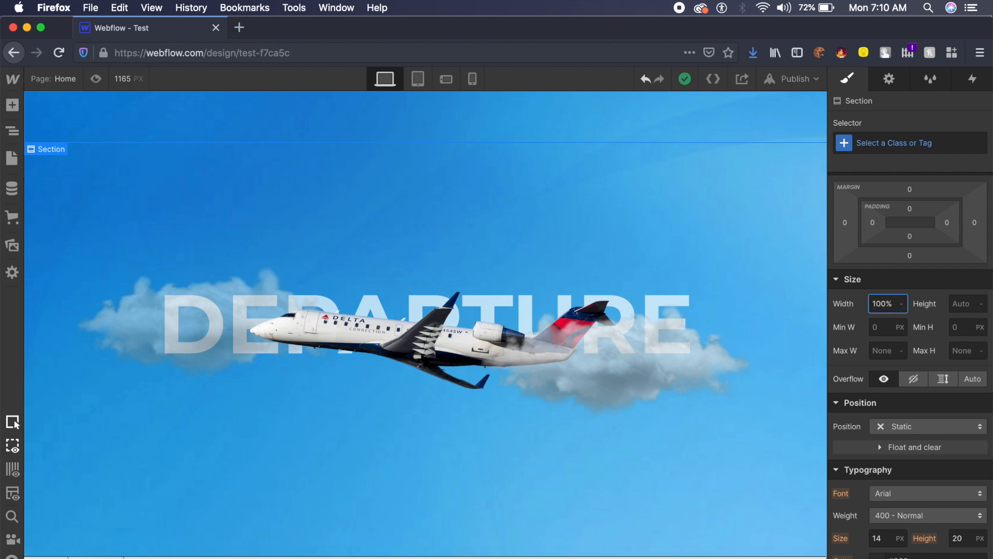
key("Return")
left_click(957, 303)
type("100")
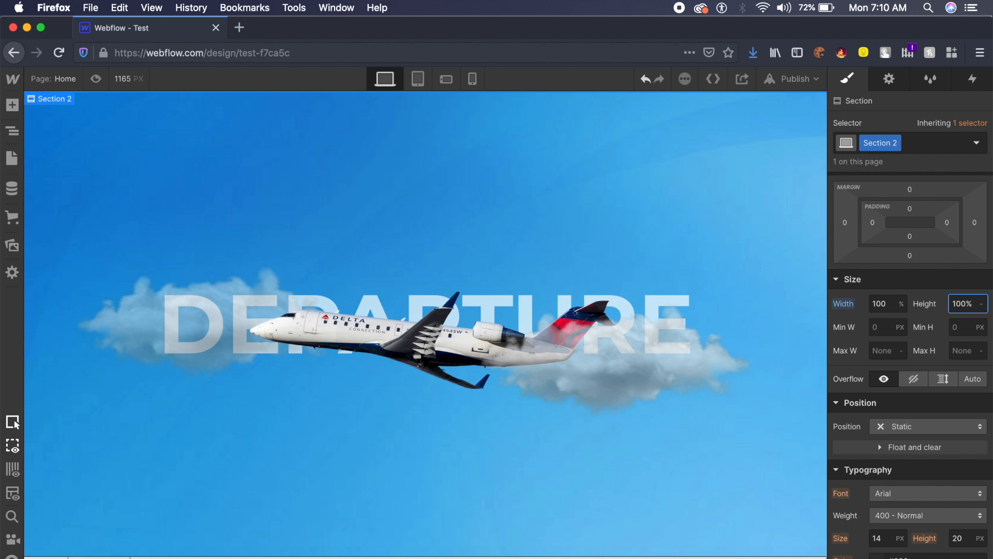
- Set the new section's position to Absolute with a top offset of 100%
scroll(921, 362, "down", 1)
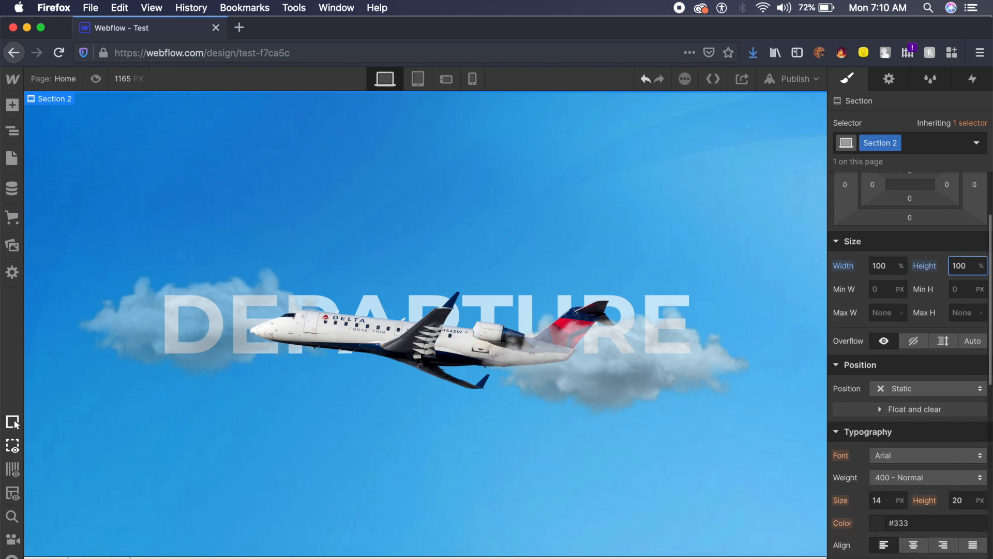
left_click(919, 383)
left_click(913, 416)
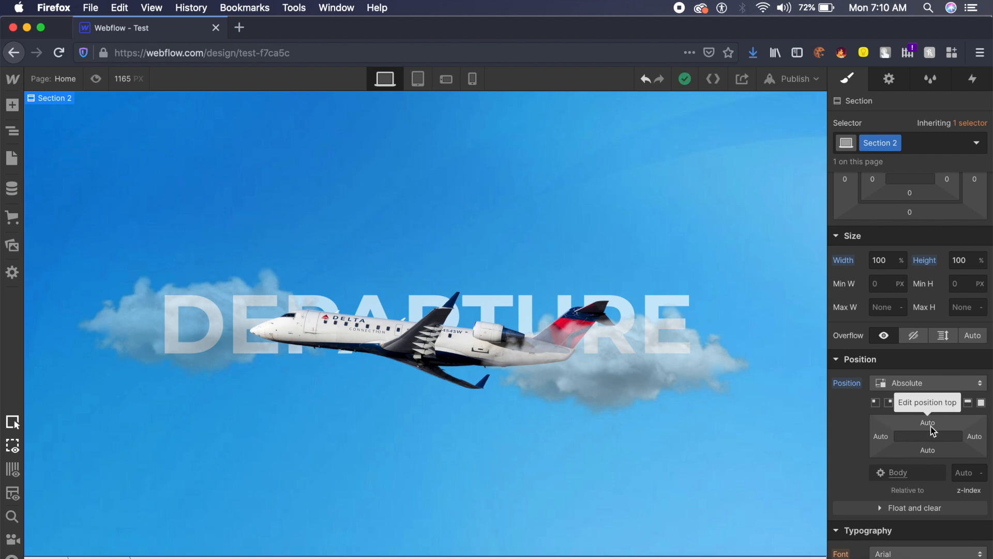
left_click(930, 427)
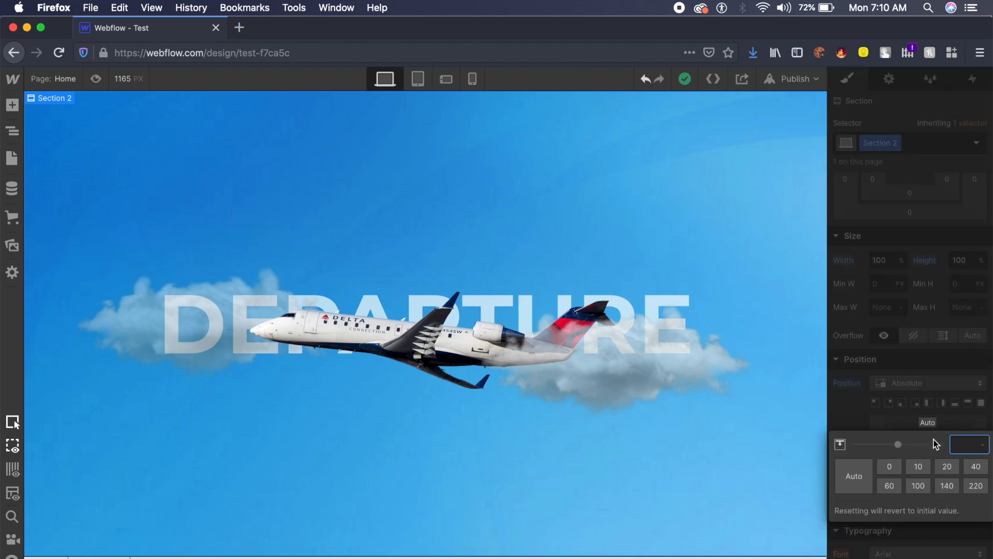
type("100")
key("Return")
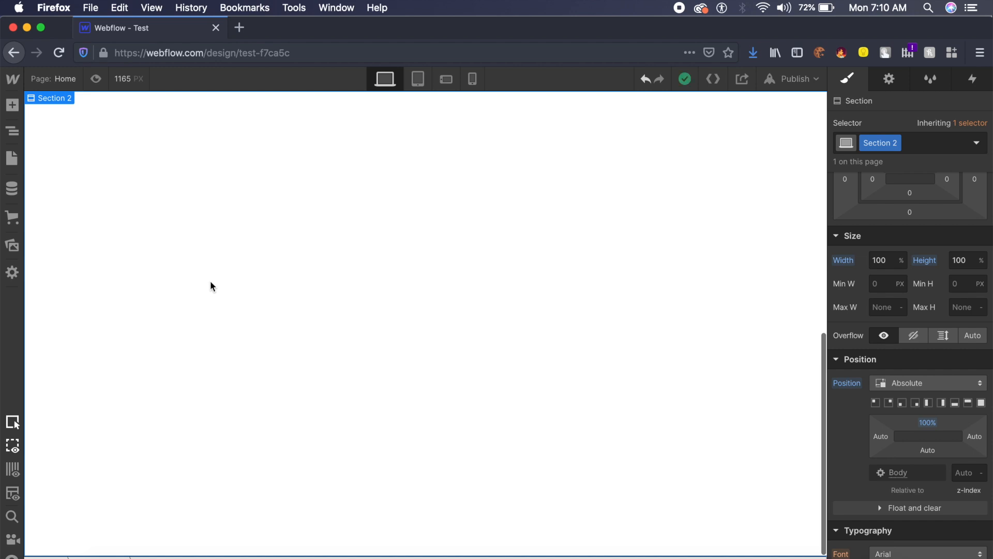
- Give the second section the airport-dawn-dust-runway background image, sized to Cover
scroll(932, 492, "down", 6)
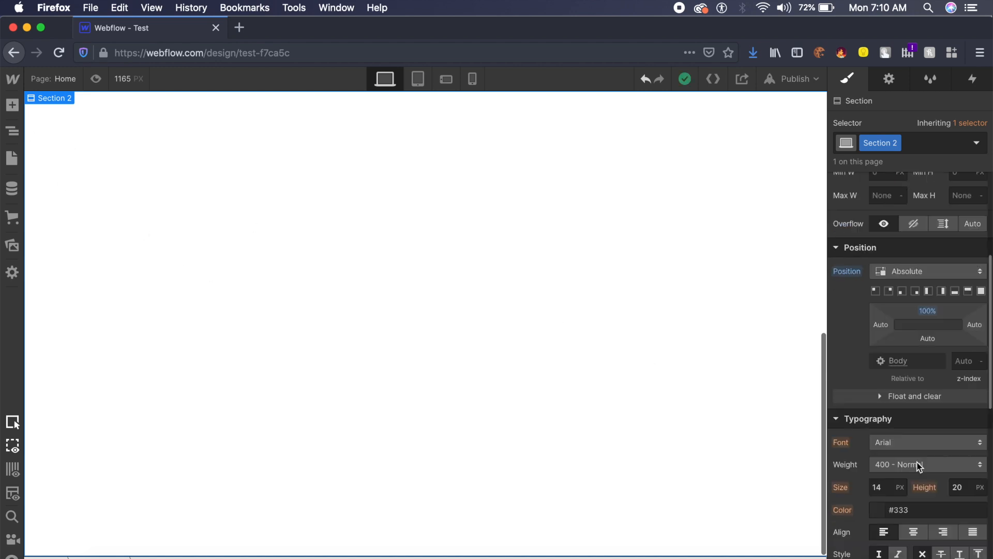
left_click(119, 225)
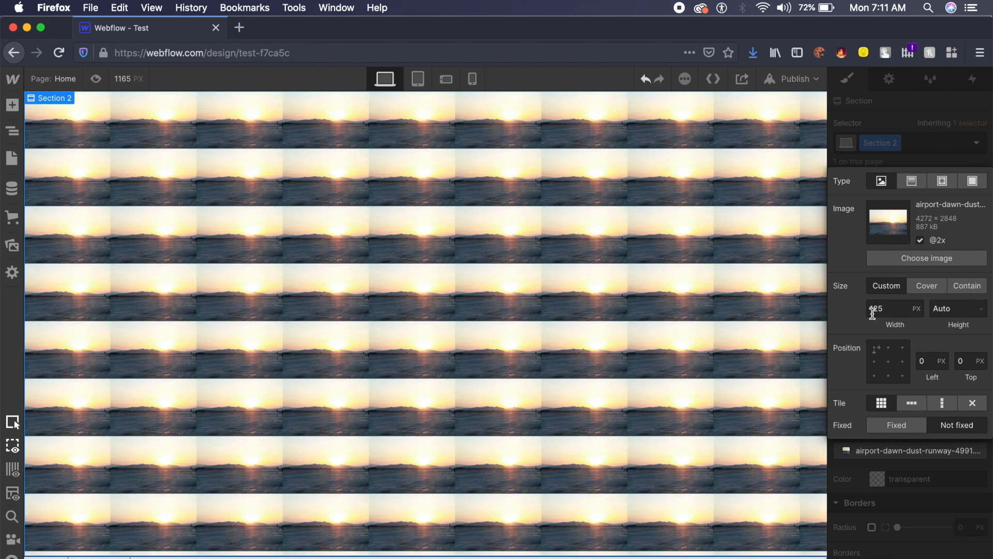
left_click(927, 286)
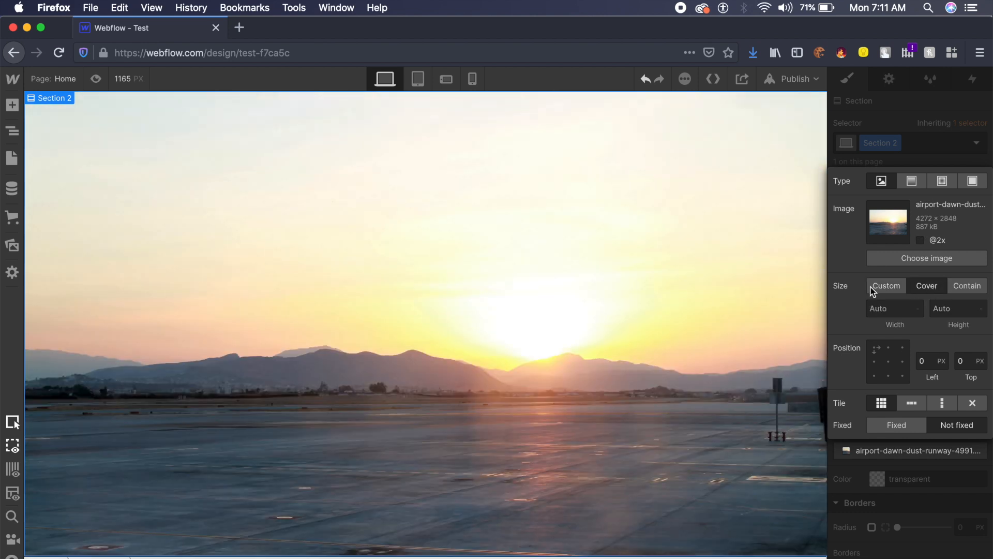
left_click(640, 321)
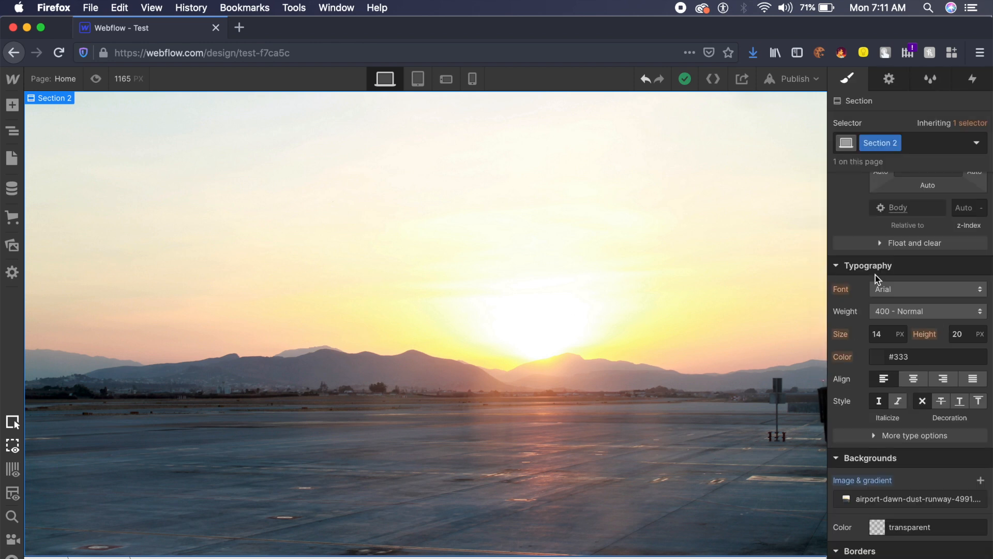
- Set the display layout of the second section to Flex
scroll(925, 264, "up", 7)
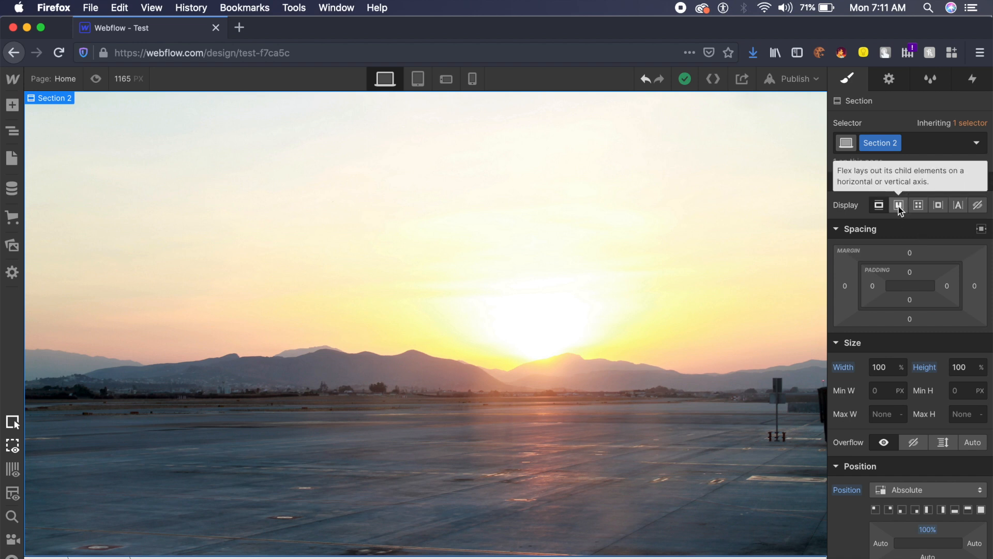
left_click(899, 206)
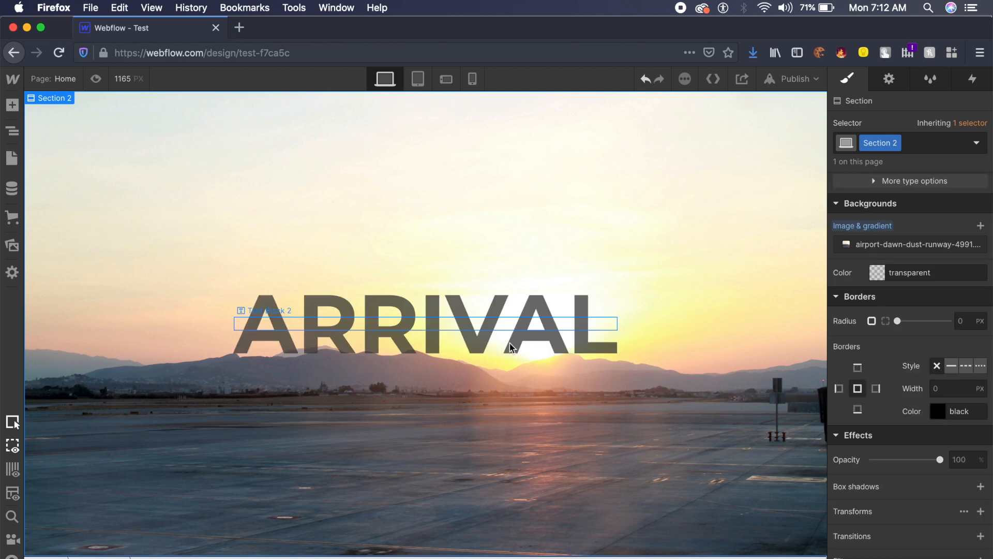
- Select the ARRIVAL text block and check its typography and position settings
left_click(576, 309)
scroll(889, 317, "up", 5)
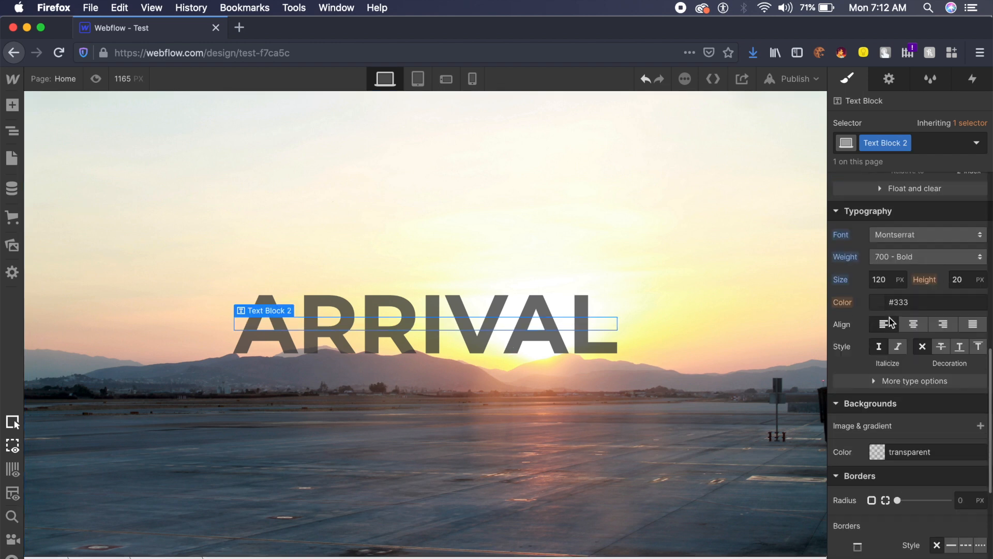
scroll(889, 317, "up", 4)
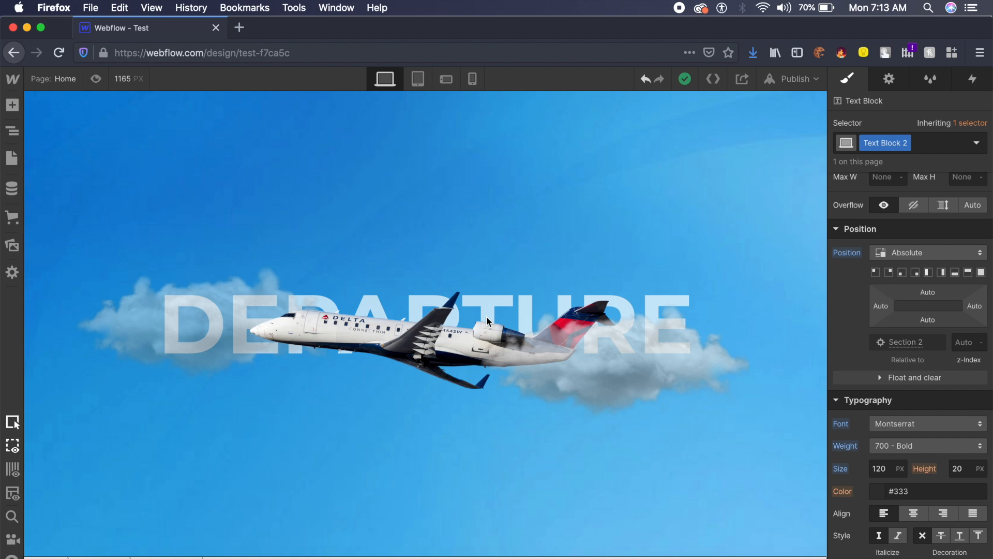
- With the plane image selected, add a While page is scrolling page trigger
left_click(401, 333)
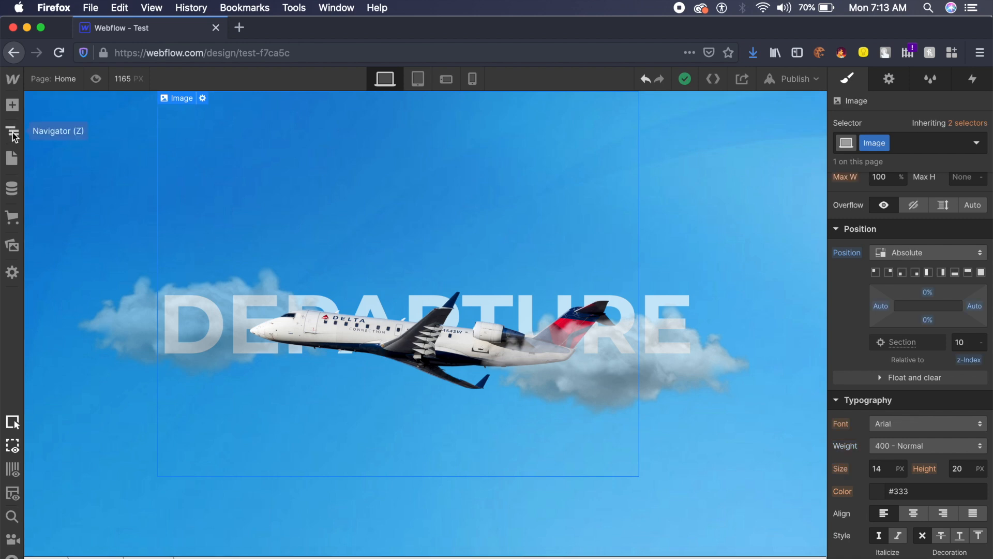
left_click(13, 133)
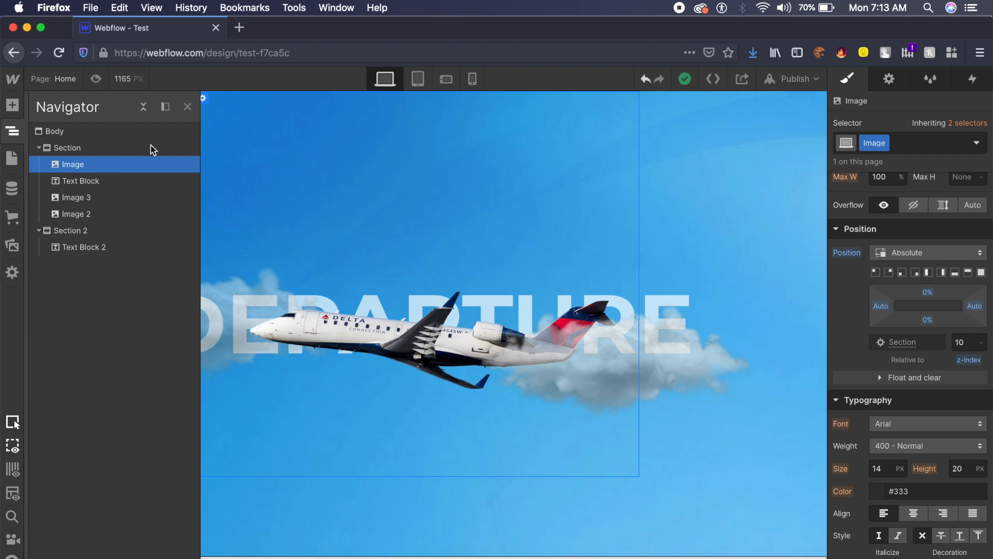
left_click(188, 107)
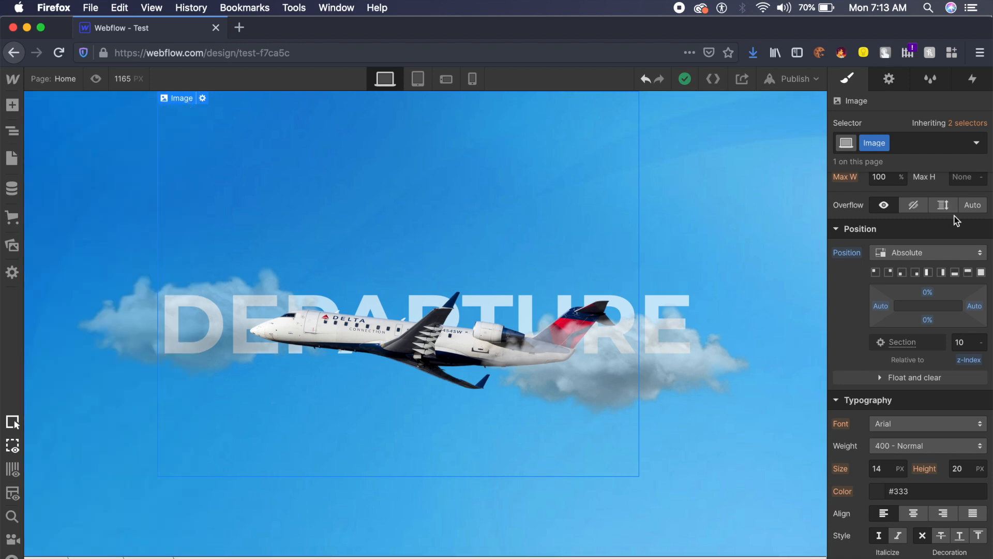
left_click(973, 82)
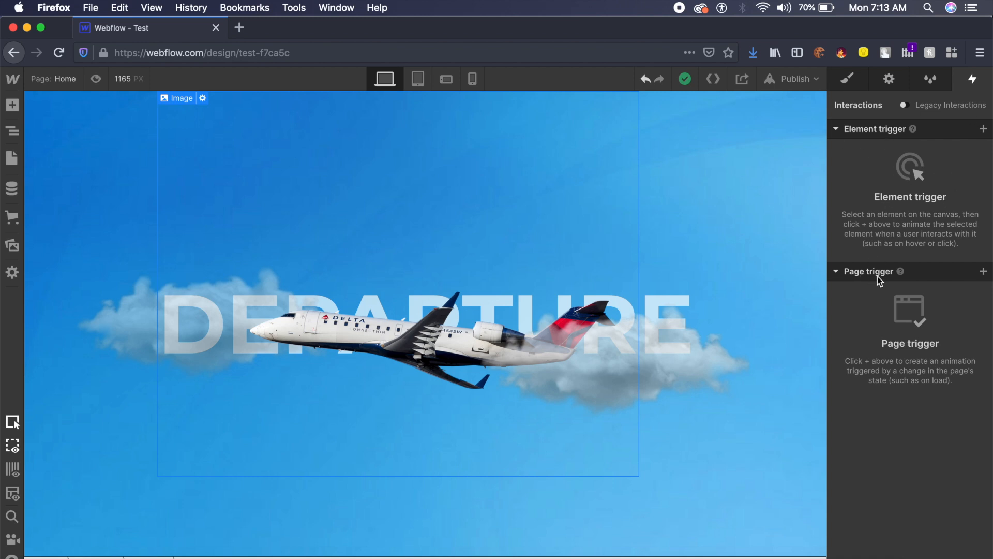
left_click(983, 272)
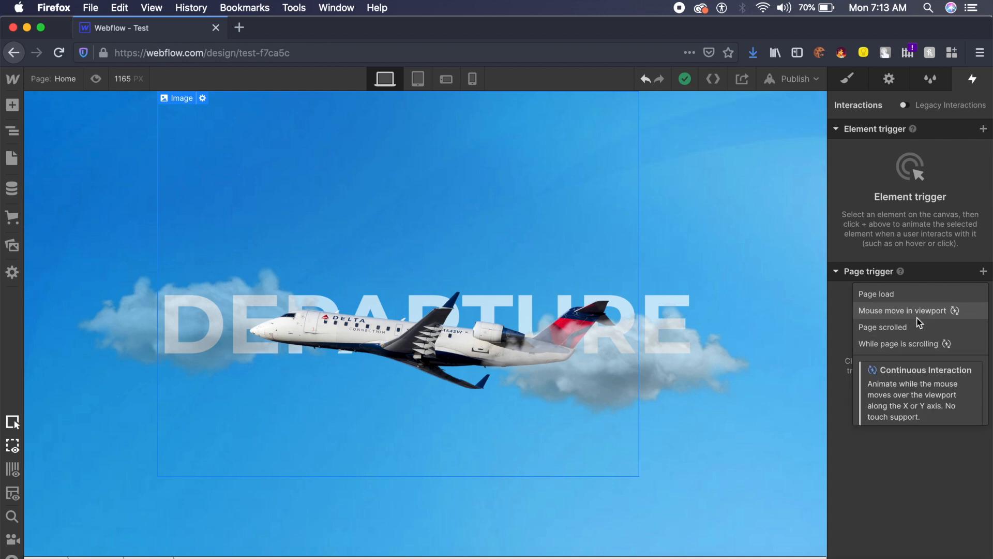
left_click(946, 345)
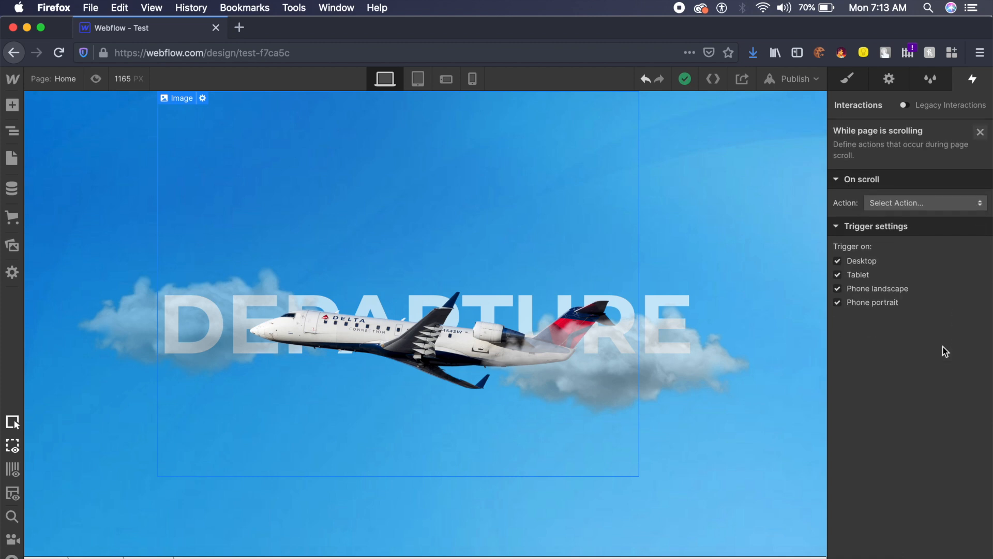
- Set the trigger's on-scroll action to Play Scroll Animation with a smoothing of 70
left_click(918, 204)
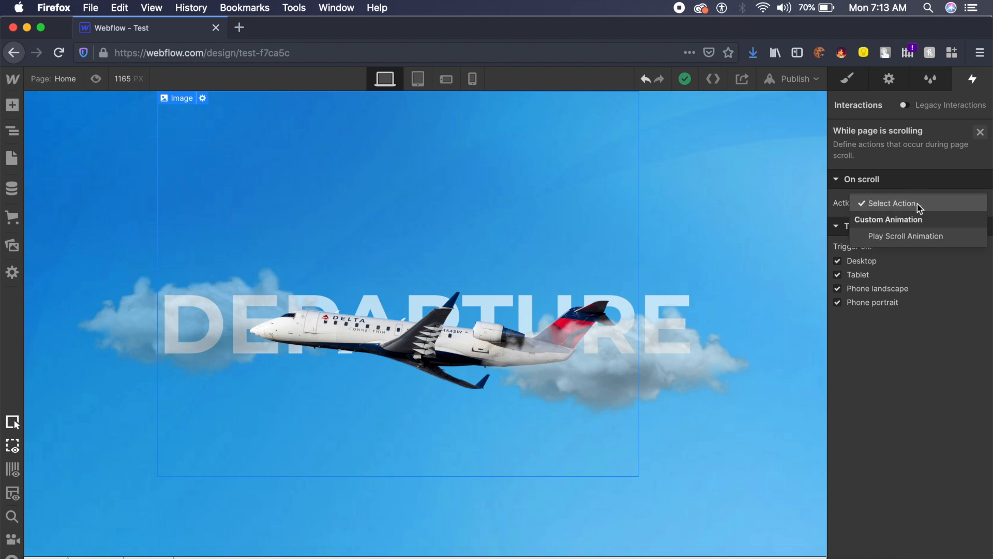
left_click(945, 238)
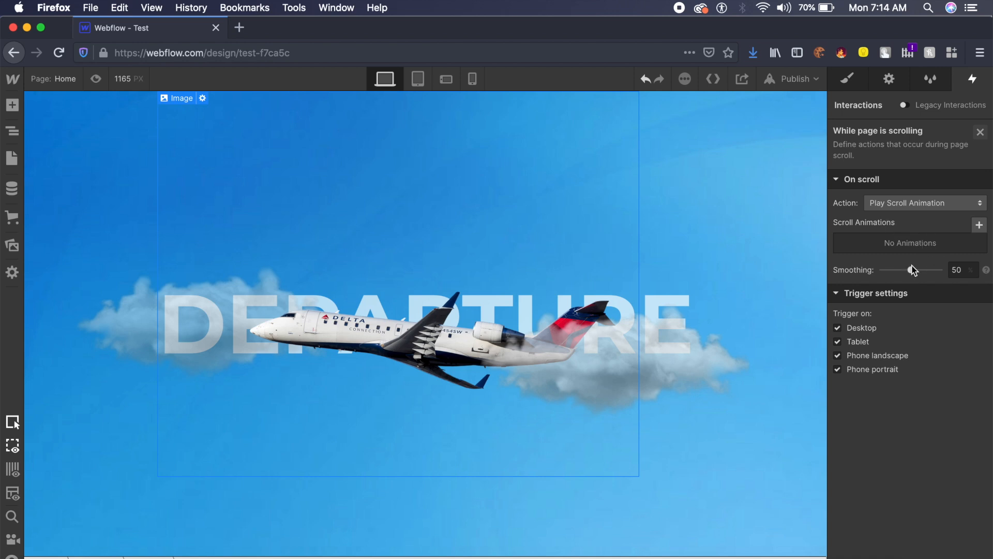
double_click(957, 269)
type("70")
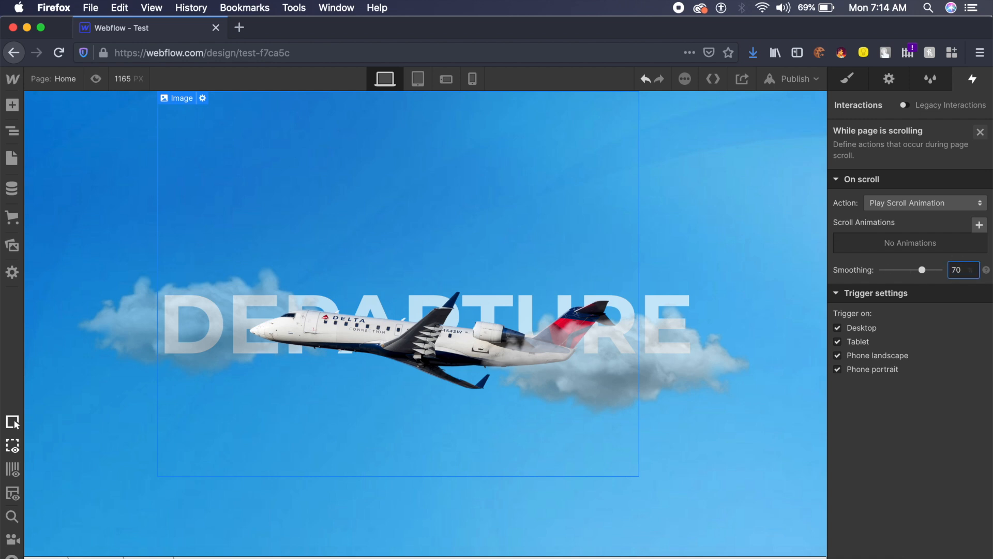
- Create a scroll animation for the plane image with a Move action at 0%, setting its X and Y offsets to 0 px
left_click(979, 226)
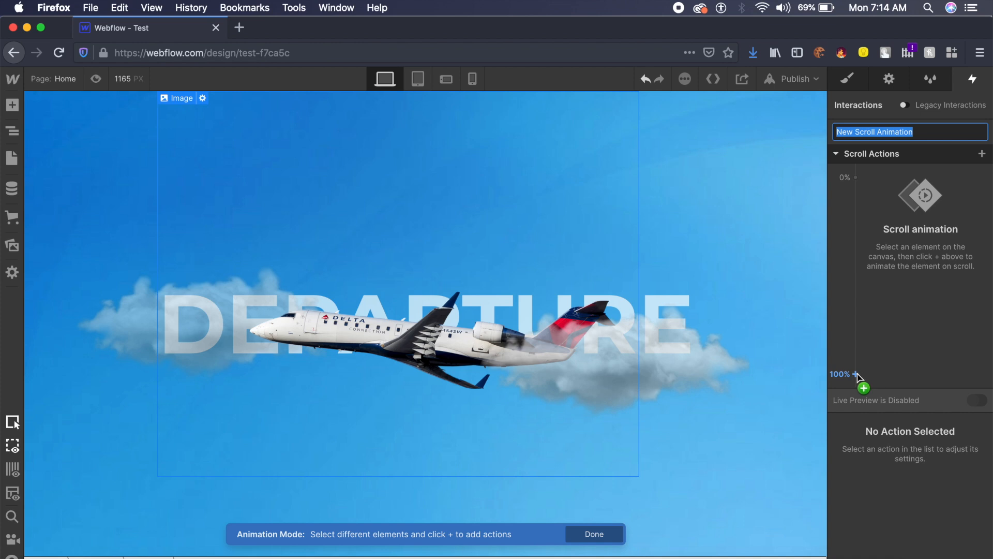
left_click(855, 178)
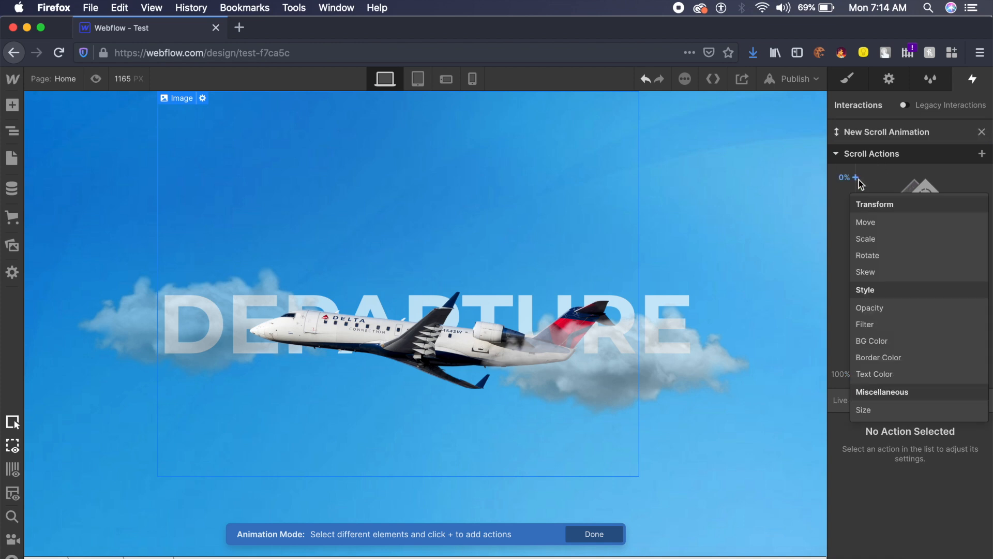
left_click(886, 227)
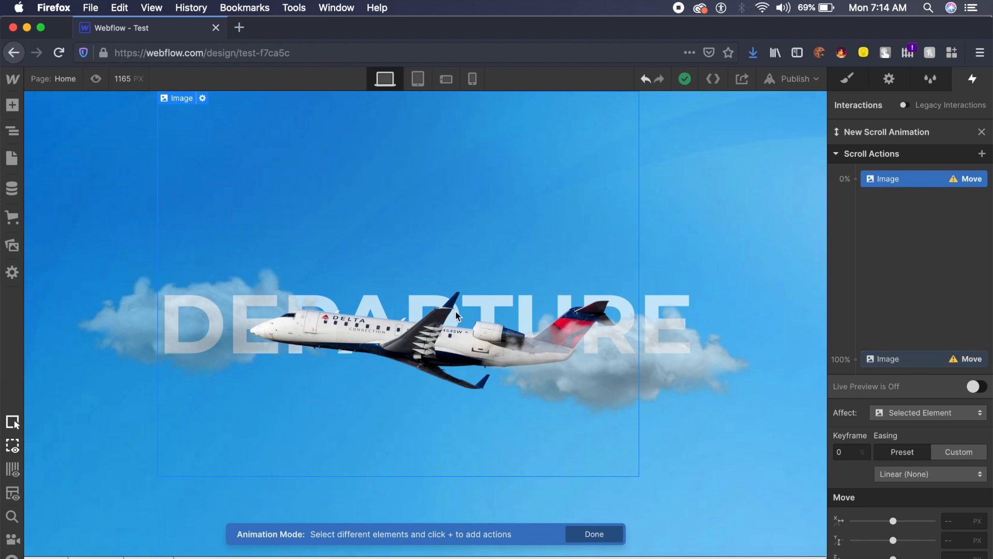
left_click(955, 540)
type("0")
left_click(950, 521)
type("0")
- Set the plane's 100% Move action to X 0 px and Y 500 px, placing it above the ARRIVAL text
left_click(912, 363)
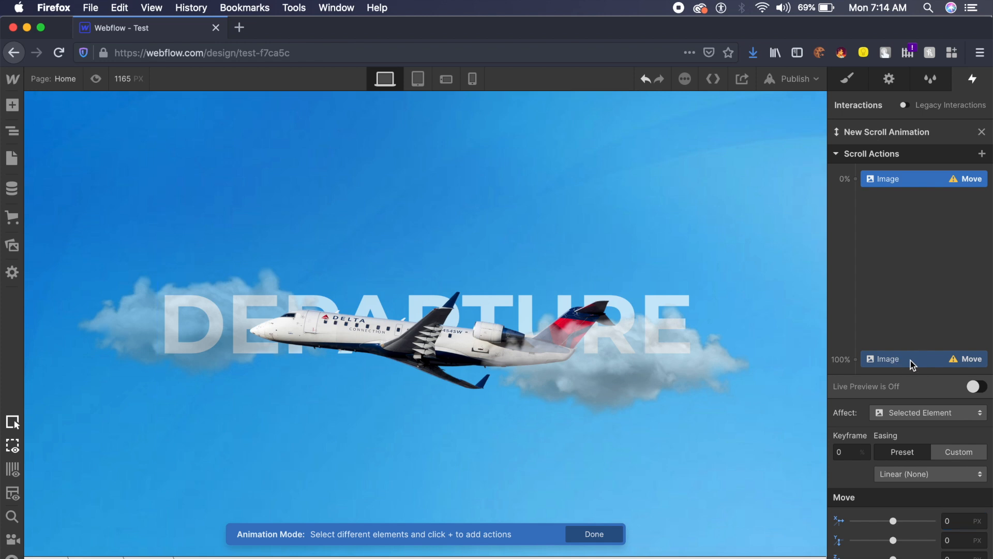
left_click(911, 363)
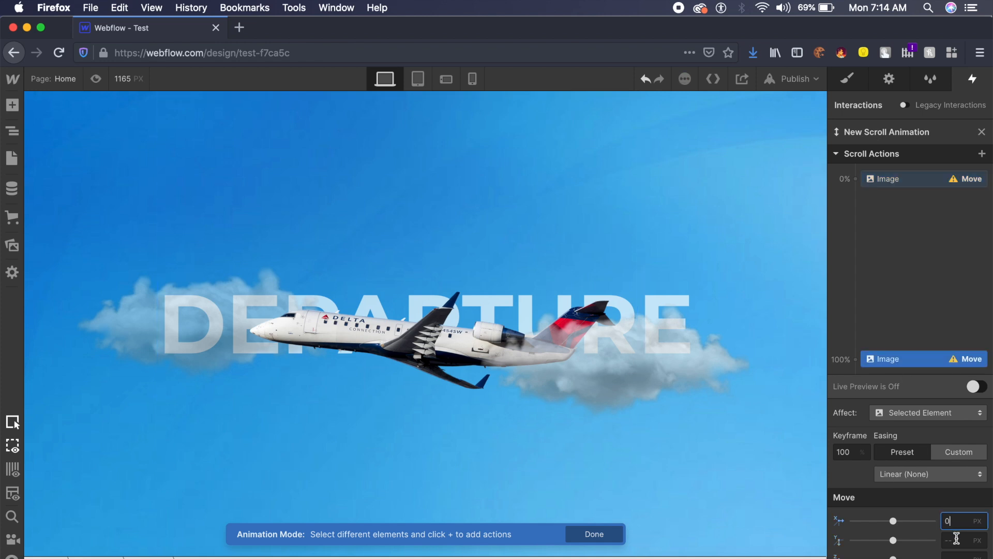
left_click(960, 536)
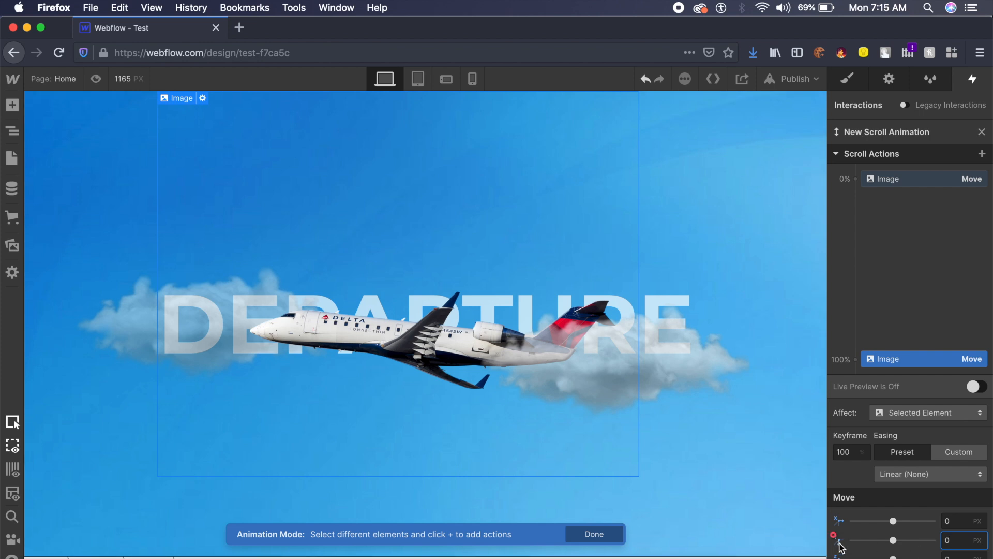
left_click_drag(895, 549, 927, 548)
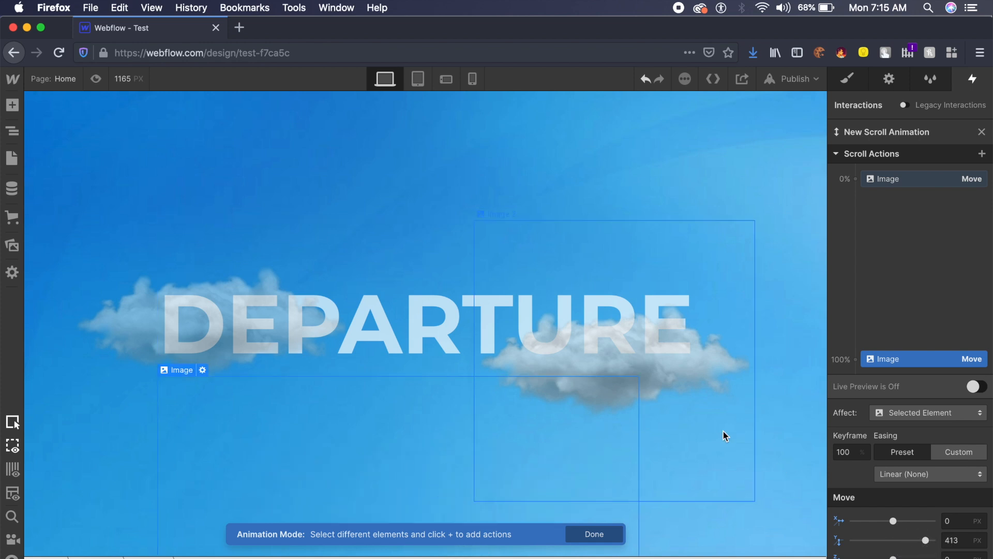
scroll(722, 430, "down", 3)
scroll(722, 430, "down", 6)
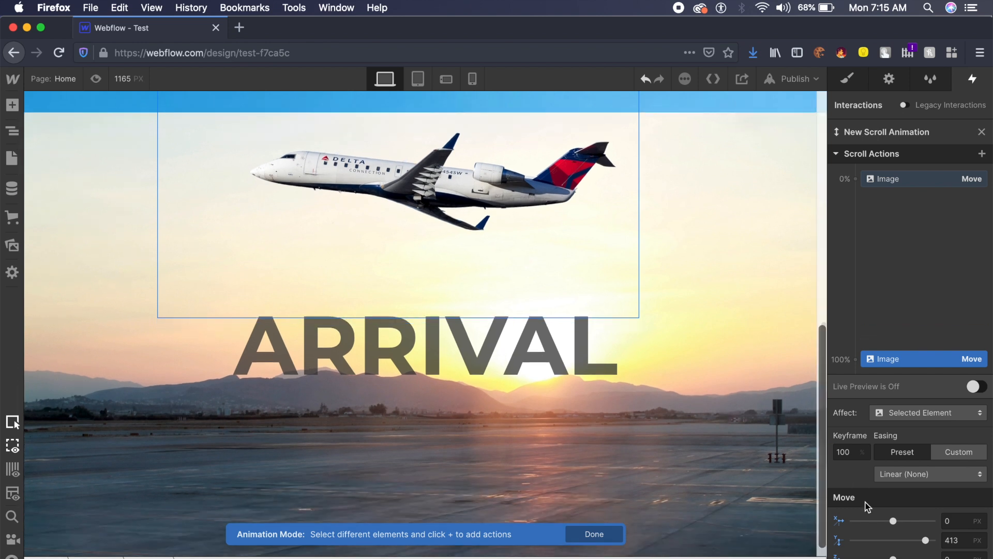
left_click_drag(925, 540, 944, 547)
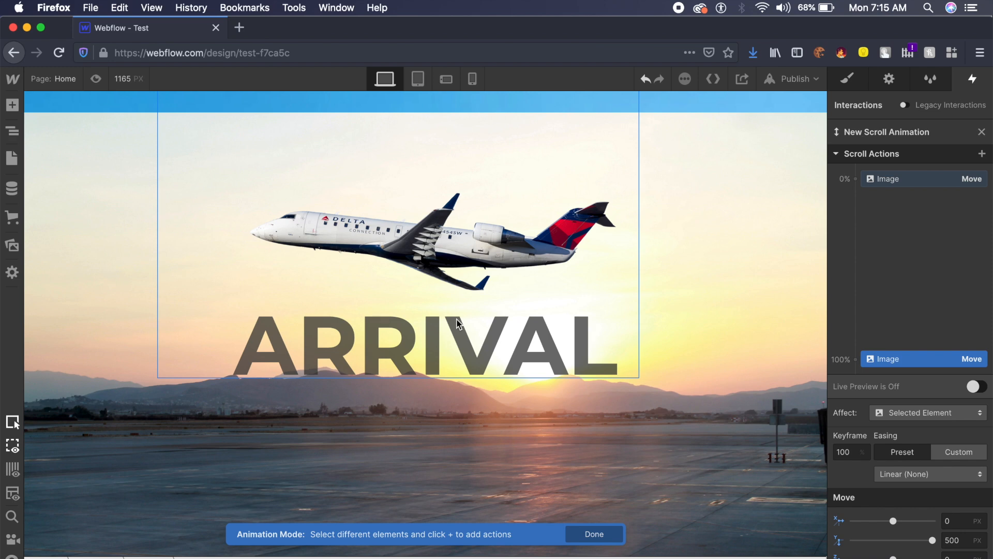
- Enable Live Preview and check the plane's movement between the Departure and Arrival sections
scroll(456, 322, "up", 5)
scroll(456, 322, "down", 5)
scroll(456, 322, "up", 5)
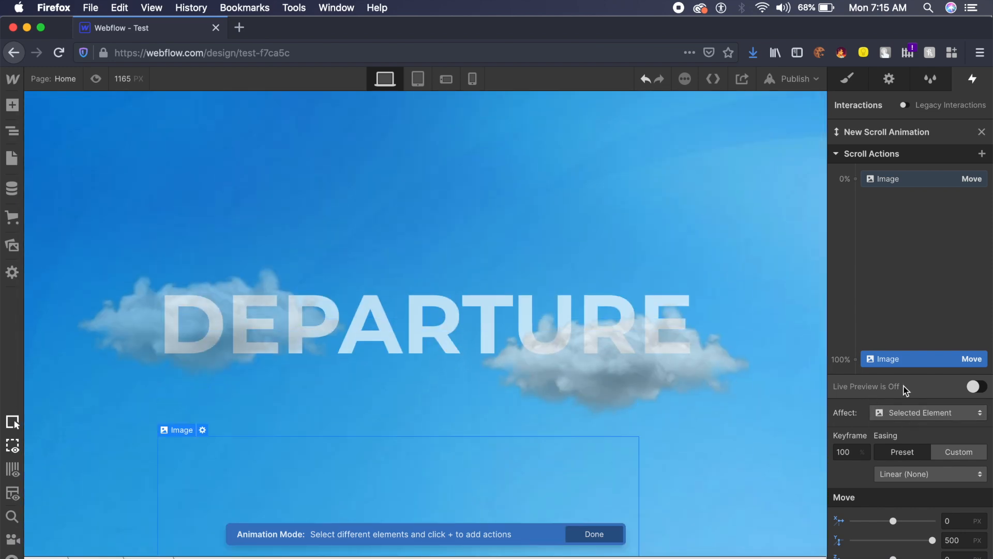
left_click(977, 391)
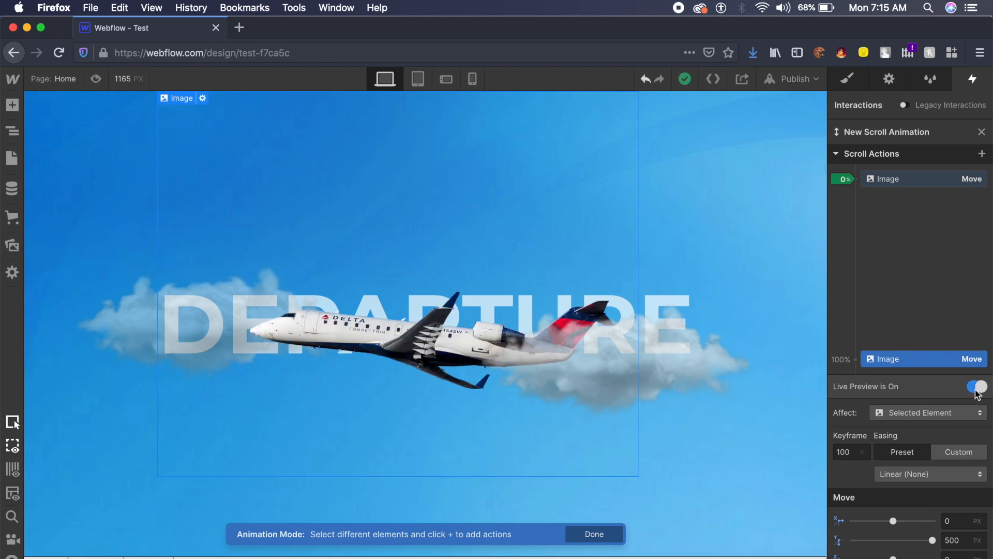
scroll(648, 363, "down", 3)
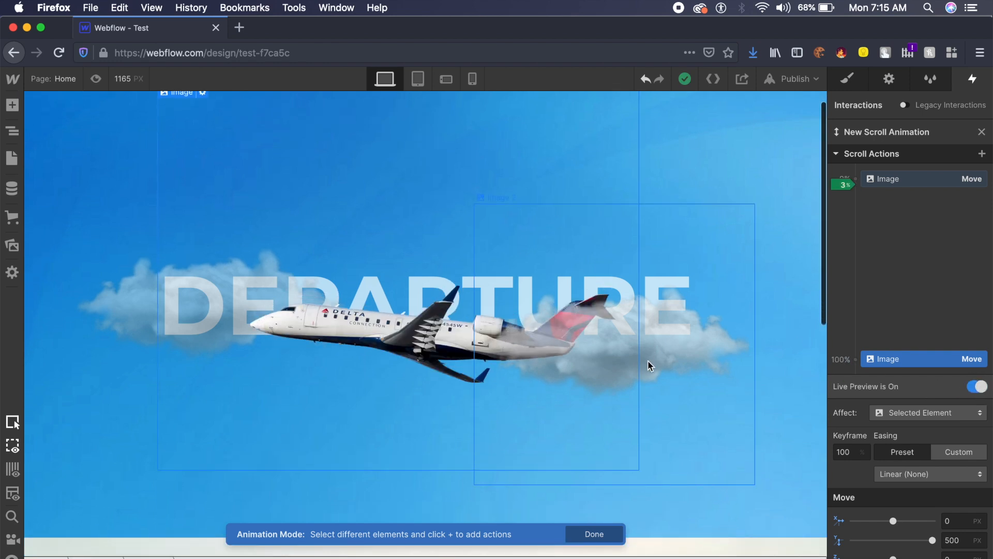
scroll(647, 366, "down", 8)
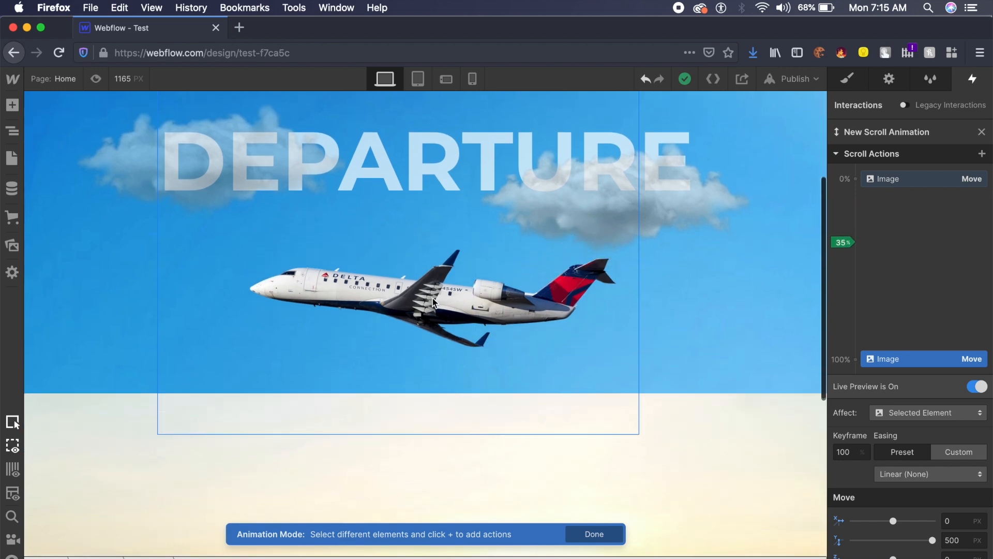
scroll(433, 302, "down", 12)
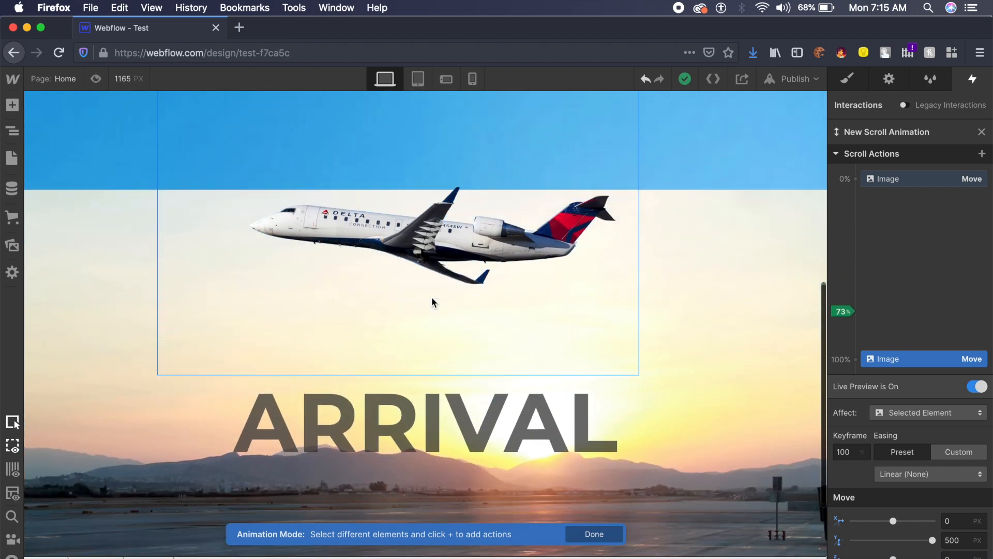
scroll(432, 301, "up", 15)
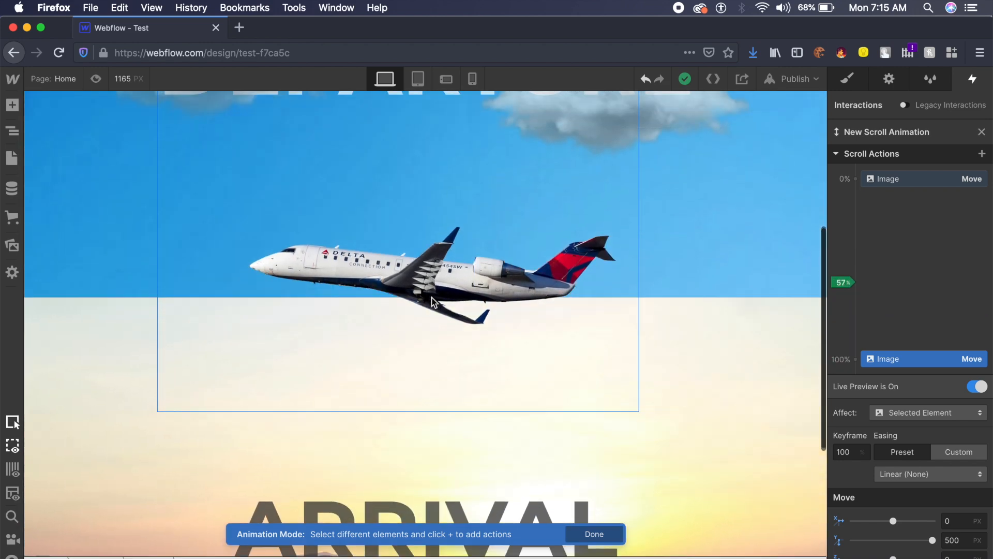
scroll(433, 302, "up", 4)
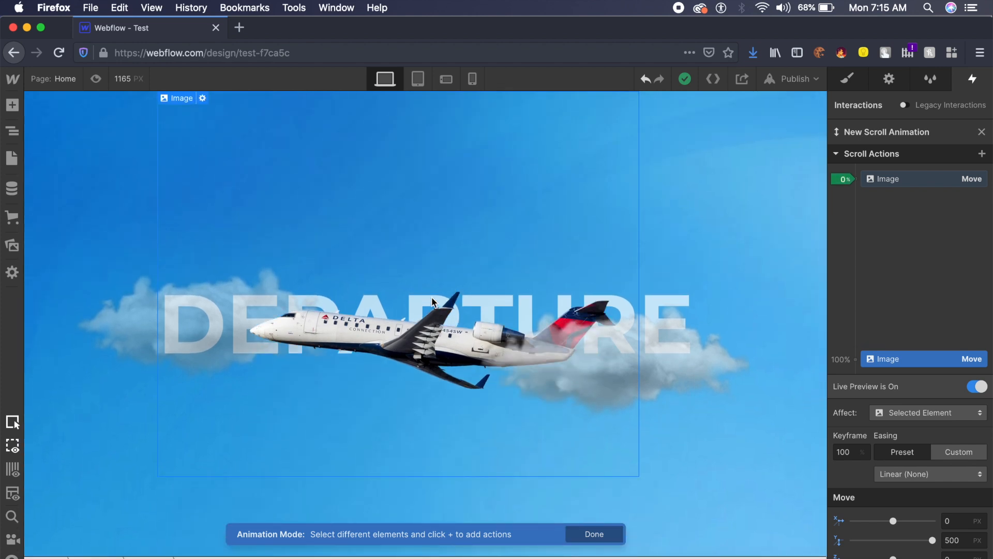
- Set the Y offset of the plane's 0% Move action to -117 px
left_click(911, 360)
left_click(911, 181)
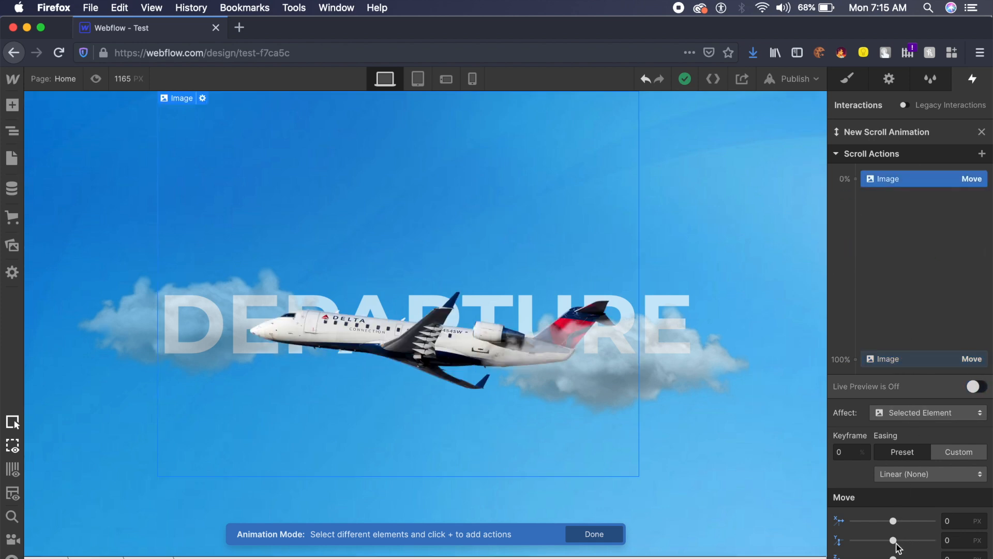
left_click_drag(894, 540, 884, 541)
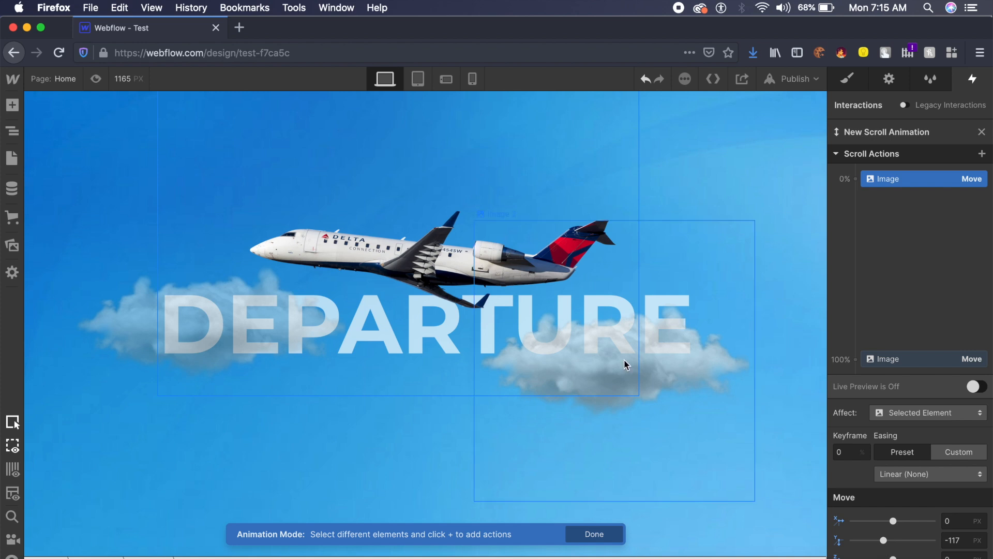
- Live-preview the plane's flight from its raised starting position down to the Arrival section
left_click(976, 387)
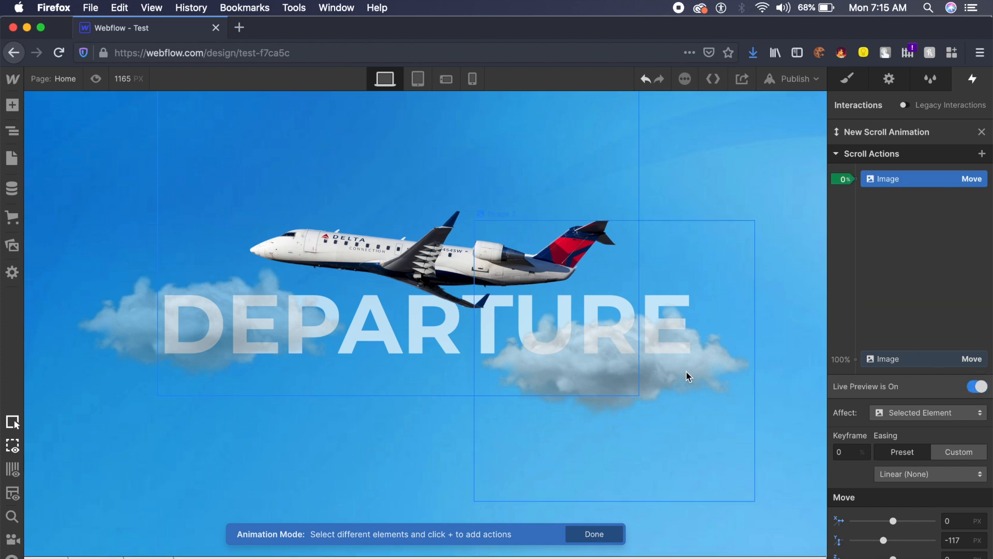
scroll(682, 377, "down", 5)
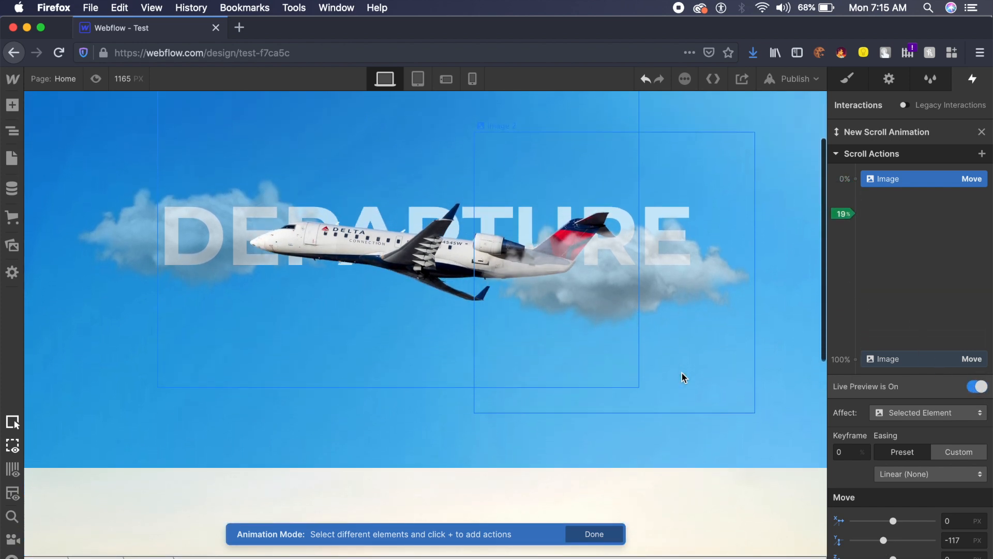
scroll(681, 377, "down", 10)
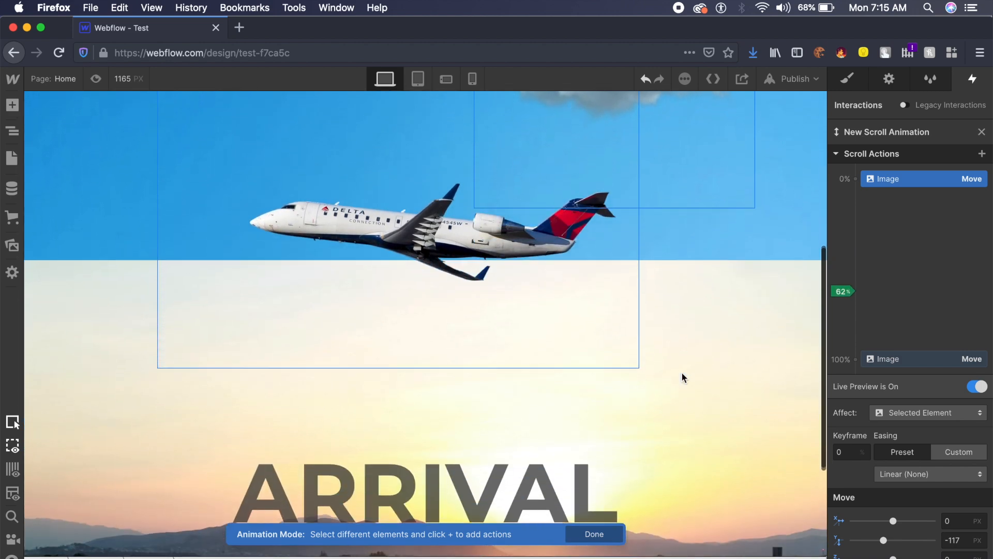
scroll(682, 373, "down", 8)
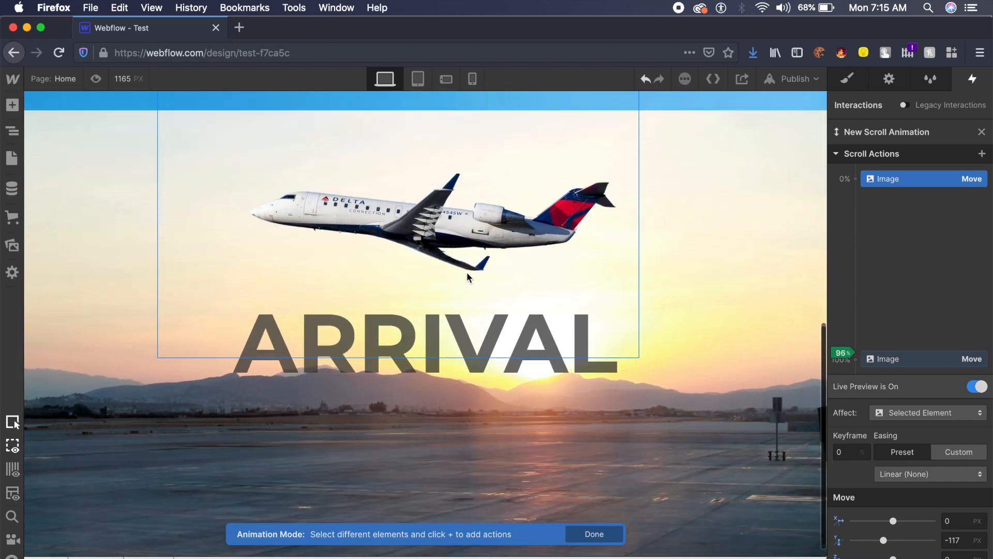
scroll(468, 276, "up", 3)
scroll(468, 276, "down", 4)
- Shift the plane's final Move action from the end of the timeline to the 95% keyframe
left_click(900, 359)
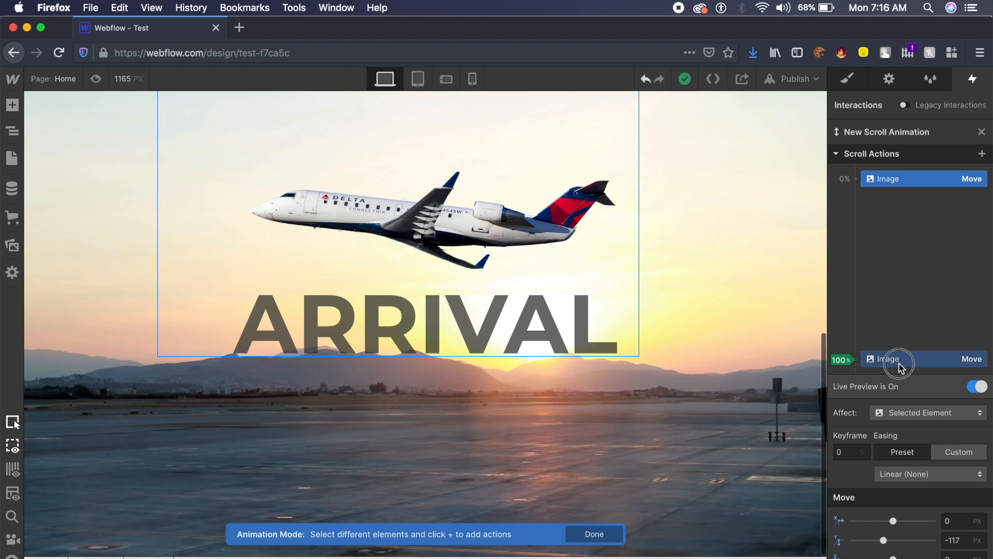
left_click_drag(915, 362, 914, 365)
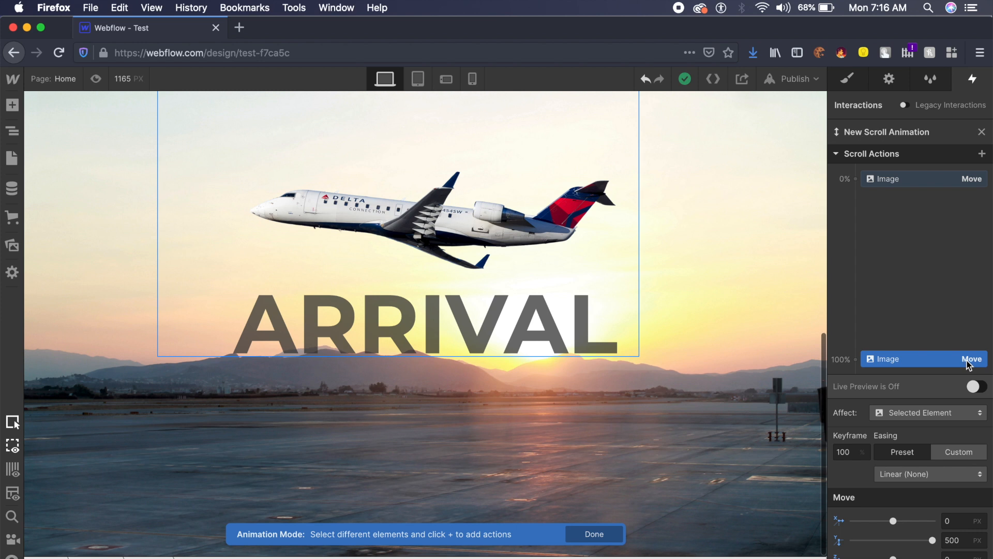
left_click(856, 361)
left_click_drag(907, 366, 909, 342)
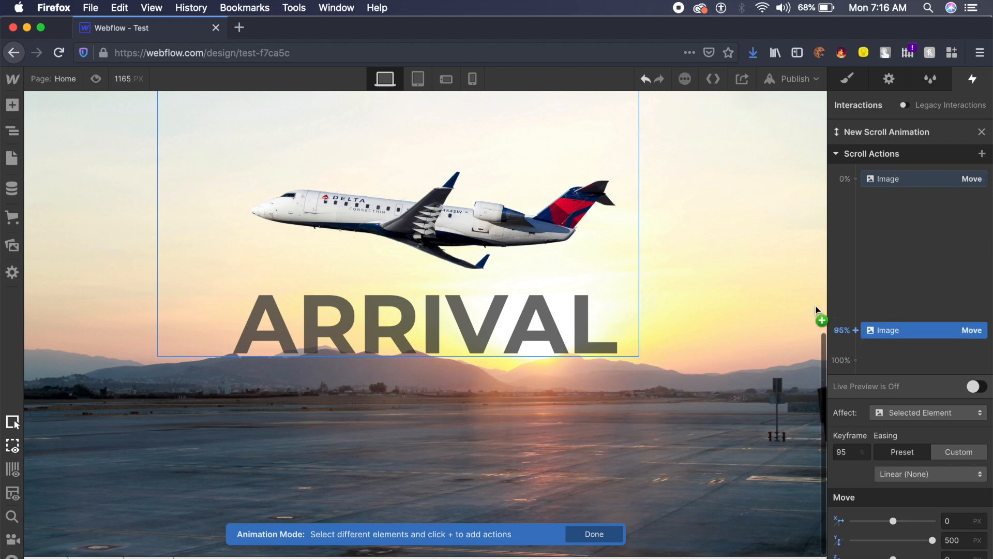
- Live-preview the scroll animation in both directions with the final Move action at 95%
left_click(975, 388)
scroll(713, 341, "up", 3)
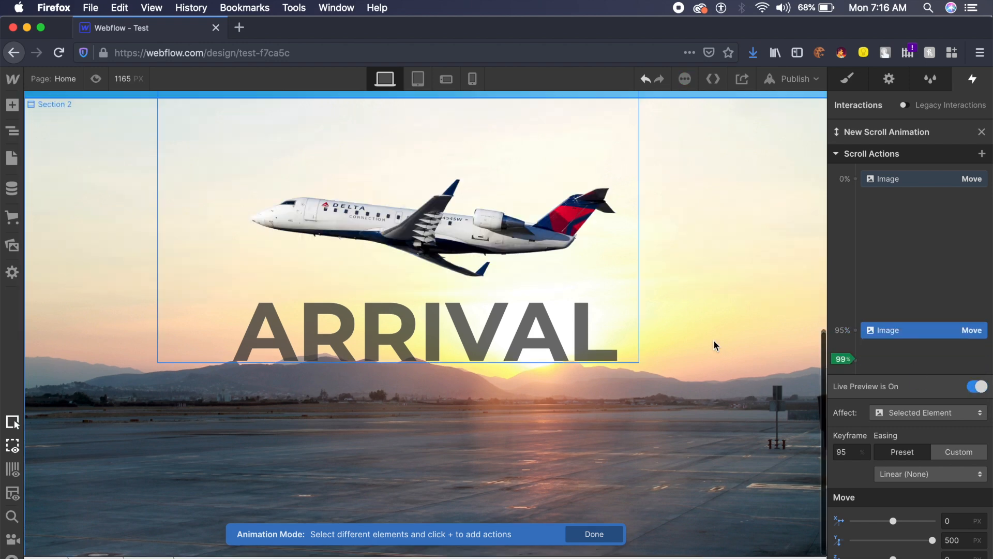
scroll(714, 341, "up", 10)
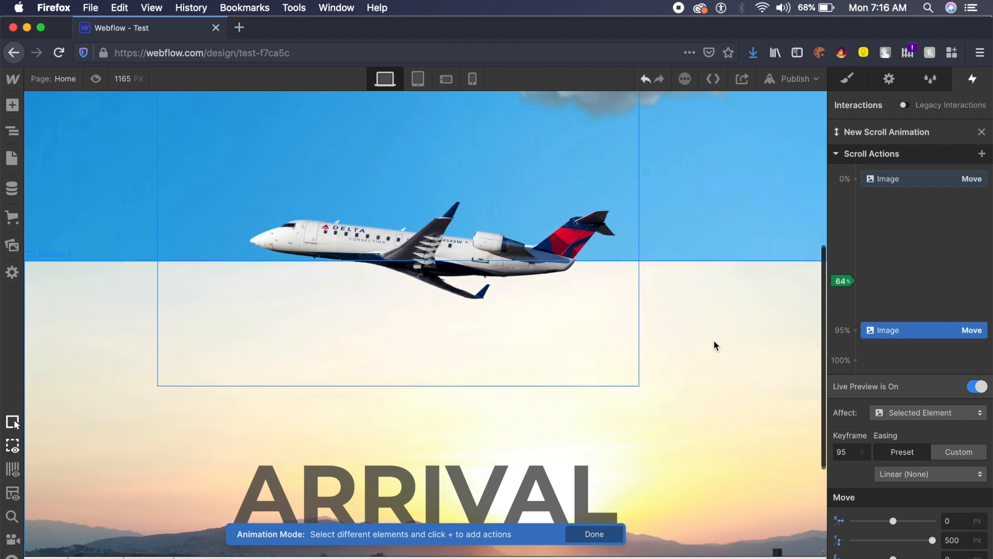
scroll(714, 342, "up", 6)
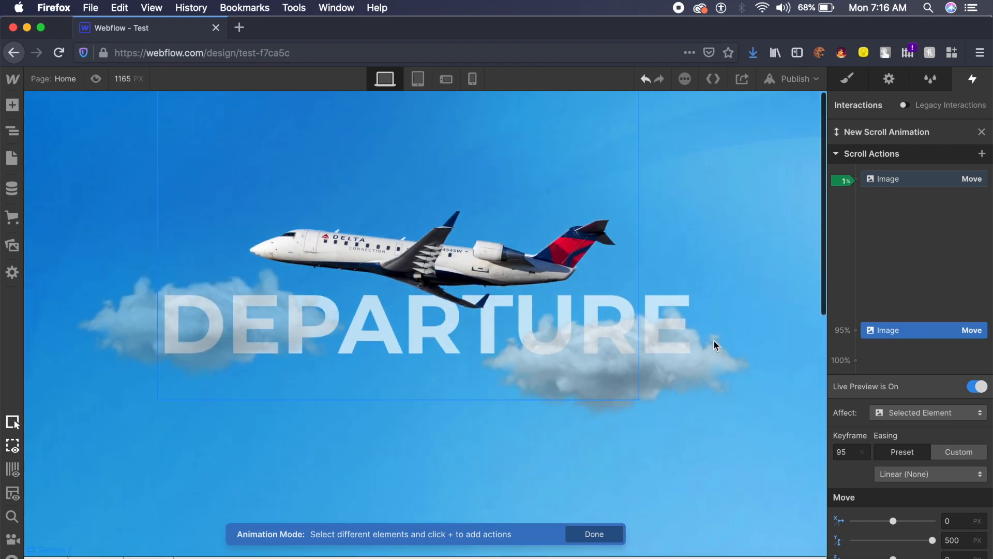
scroll(714, 341, "down", 4)
scroll(713, 339, "down", 12)
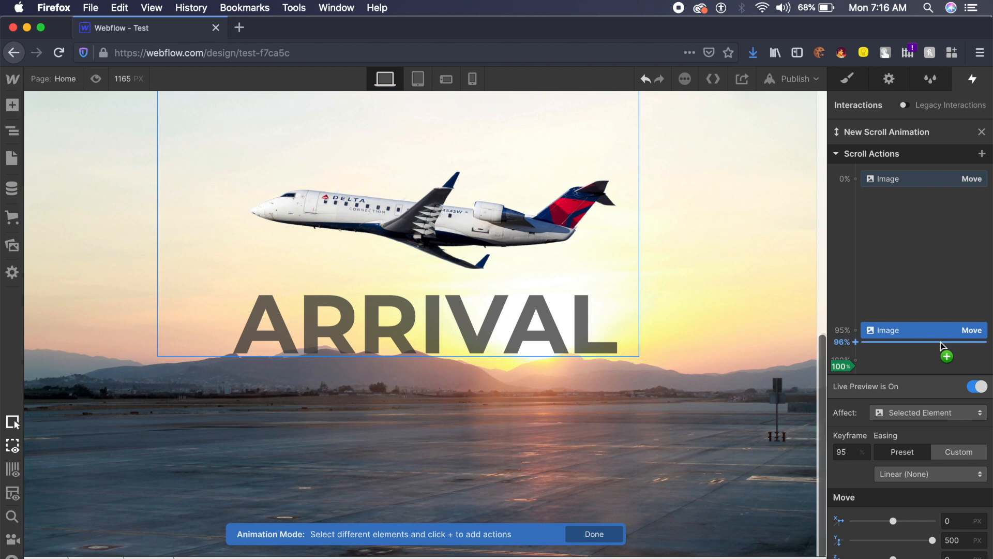
- Shift the plane's final Move action to the 73% keyframe and live-preview the animation between both sections
left_click_drag(939, 332, 924, 289)
scroll(707, 295, "up", 4)
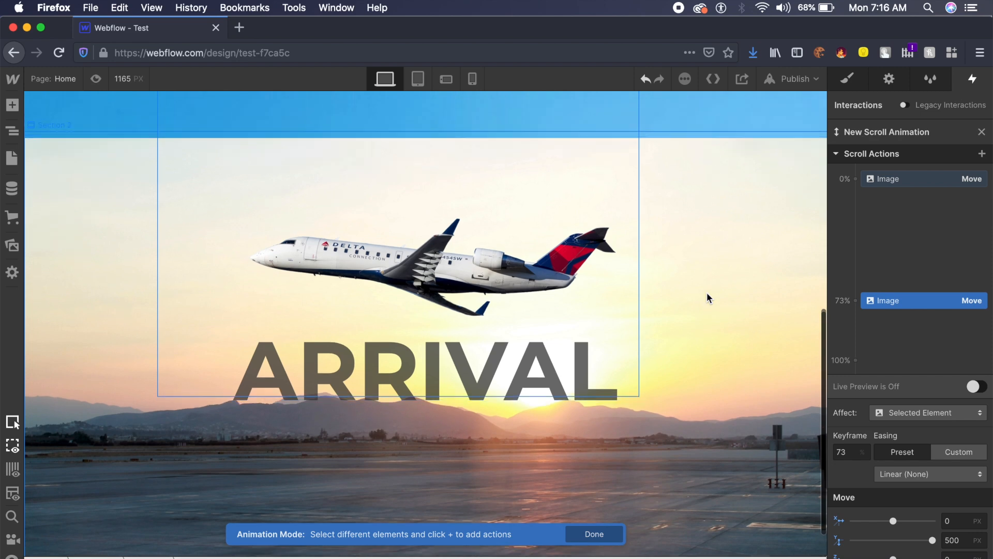
left_click(977, 386)
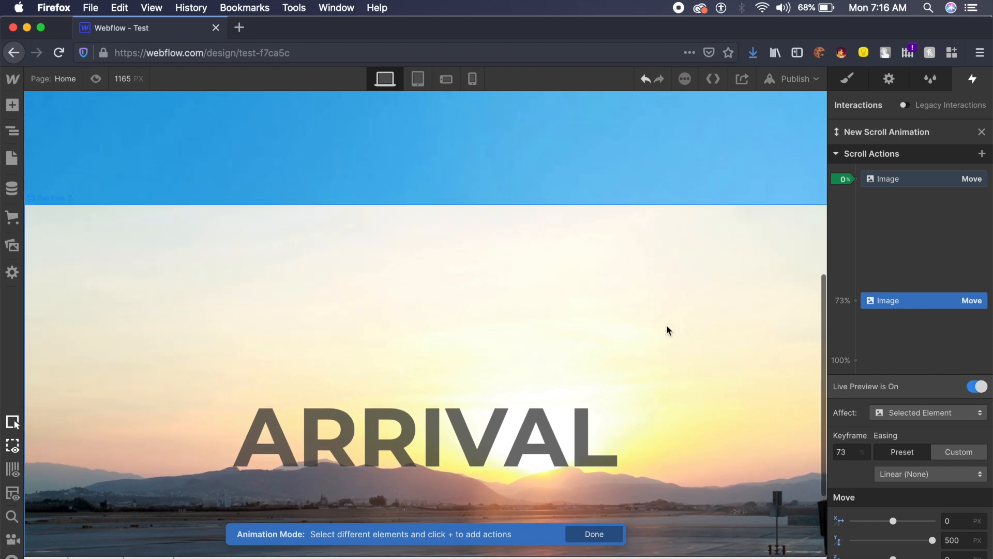
scroll(666, 328, "up", 4)
scroll(667, 327, "up", 6)
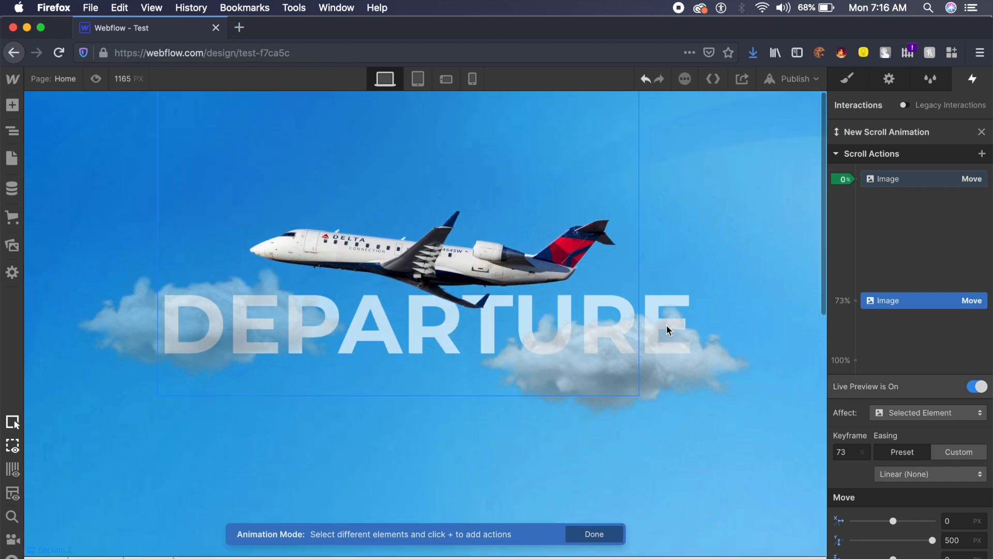
scroll(667, 327, "down", 4)
scroll(666, 327, "down", 7)
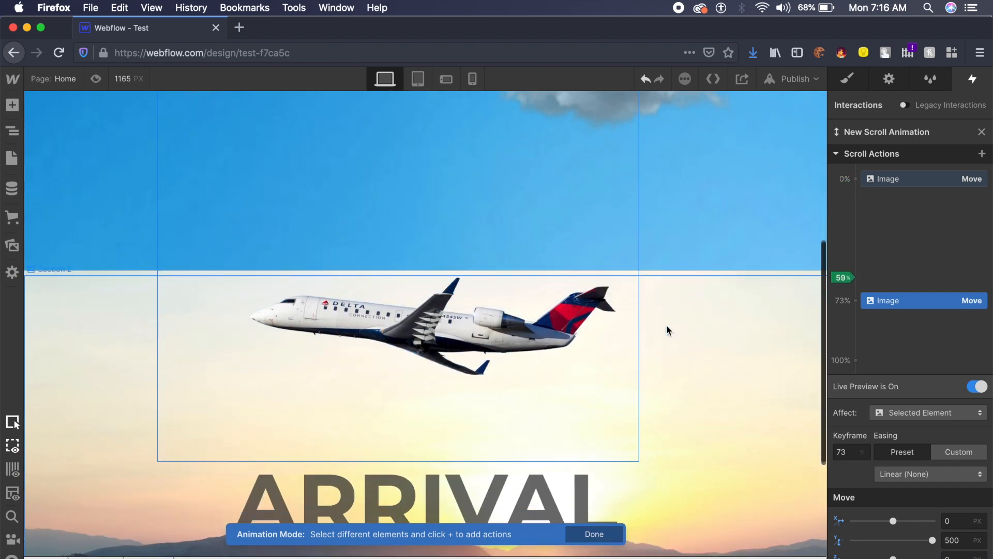
scroll(666, 329, "up", 10)
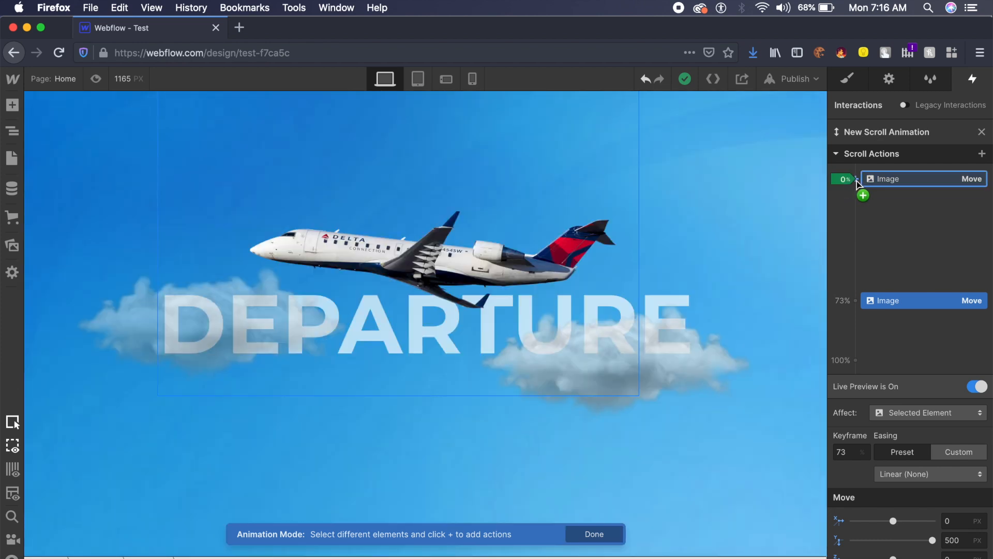
- Add a Rotate action for the plane image at the 0% keyframe with X, Y and Z at 0 degrees
left_click(858, 185)
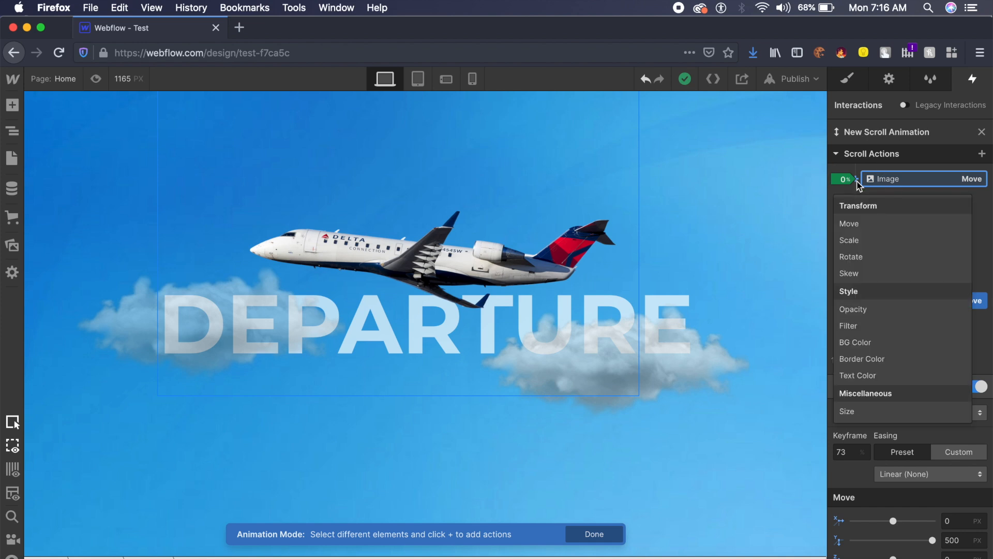
left_click(867, 258)
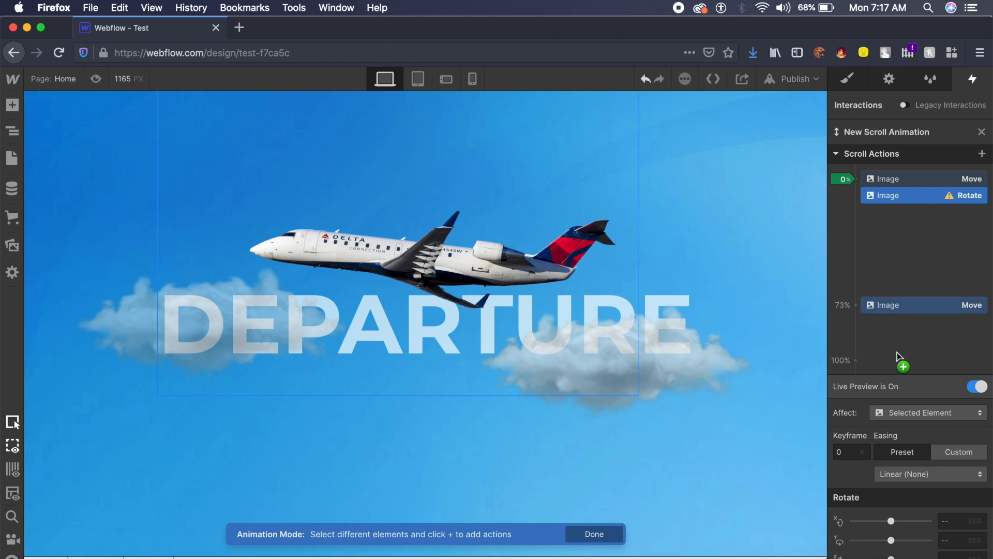
left_click(953, 522)
type("0")
left_click(953, 539)
type("0")
left_click(957, 554)
type("0")
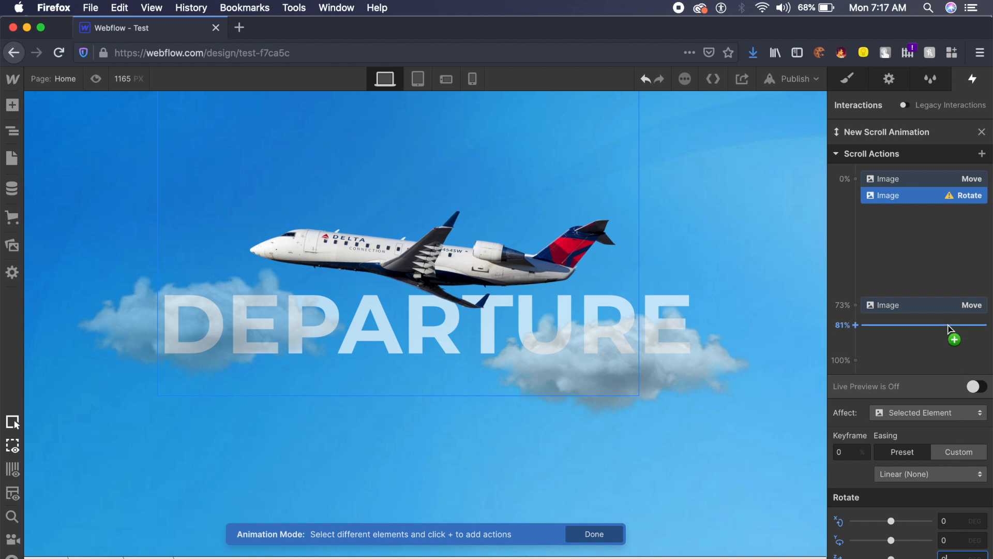
- Add a Rotate action for the plane at the 100% keyframe with all three axes at 0 degrees
left_click(856, 361)
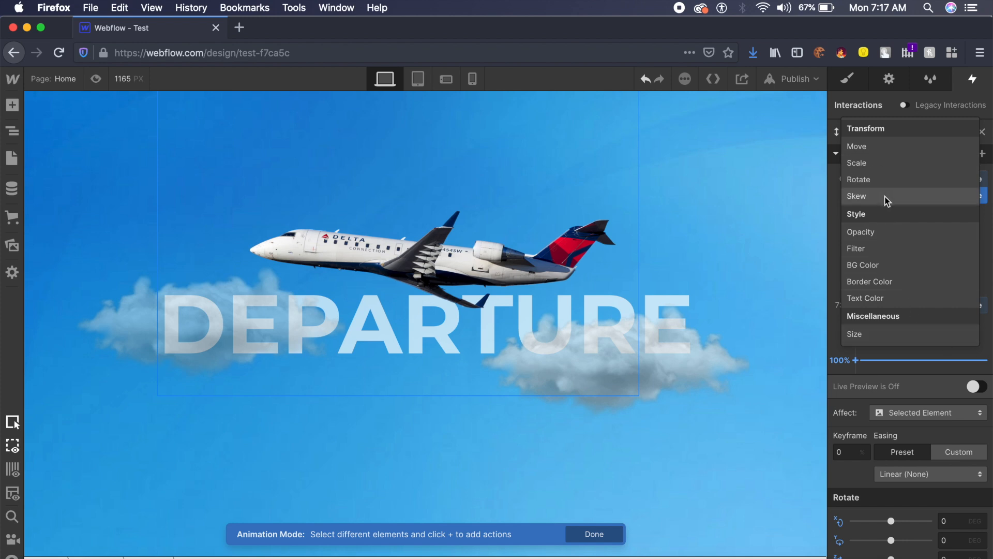
left_click(876, 181)
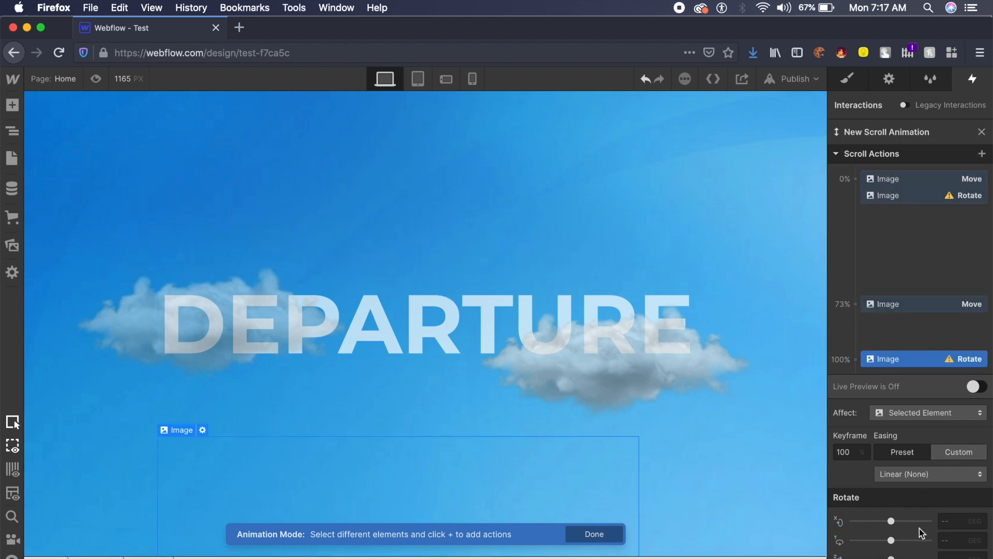
left_click(955, 520)
type("0")
left_click(955, 541)
type("0")
left_click(953, 555)
type("0")
- Tilt the plane nose-down in its 100% Rotate action to about -12 degrees on the Z axis and check both sections
left_click_drag(892, 557, 885, 556)
scroll(692, 470, "down", 10)
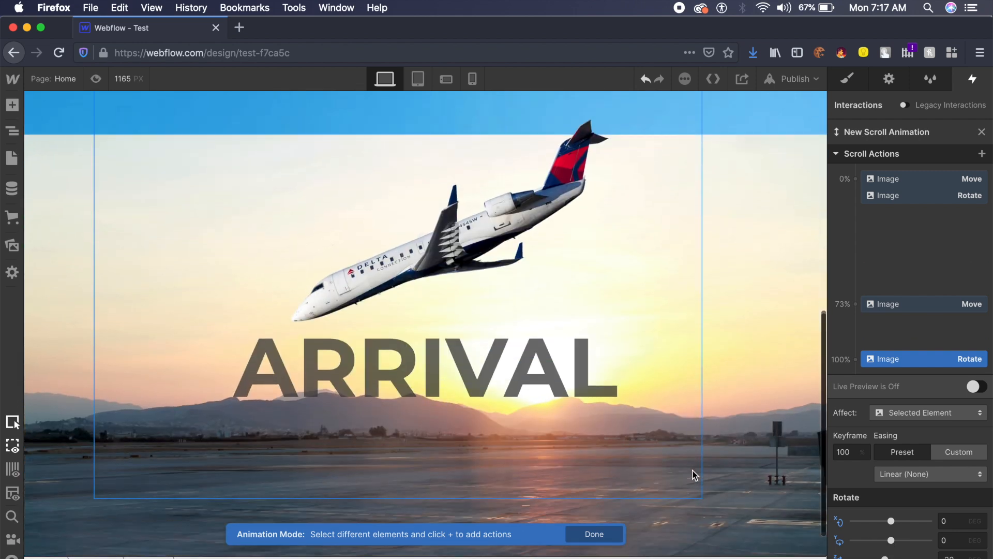
scroll(692, 470, "down", 1)
left_click_drag(885, 556, 888, 555)
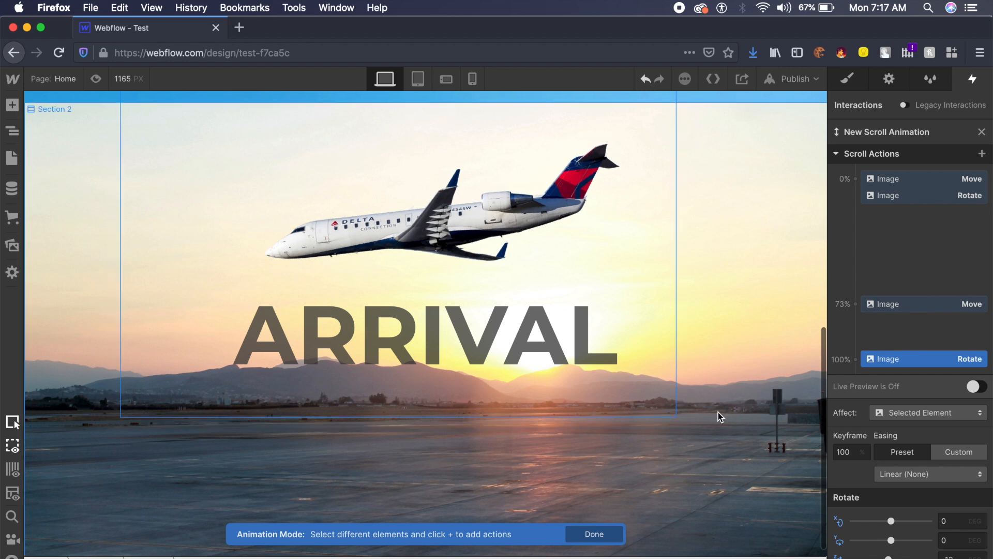
scroll(720, 417, "up", 10)
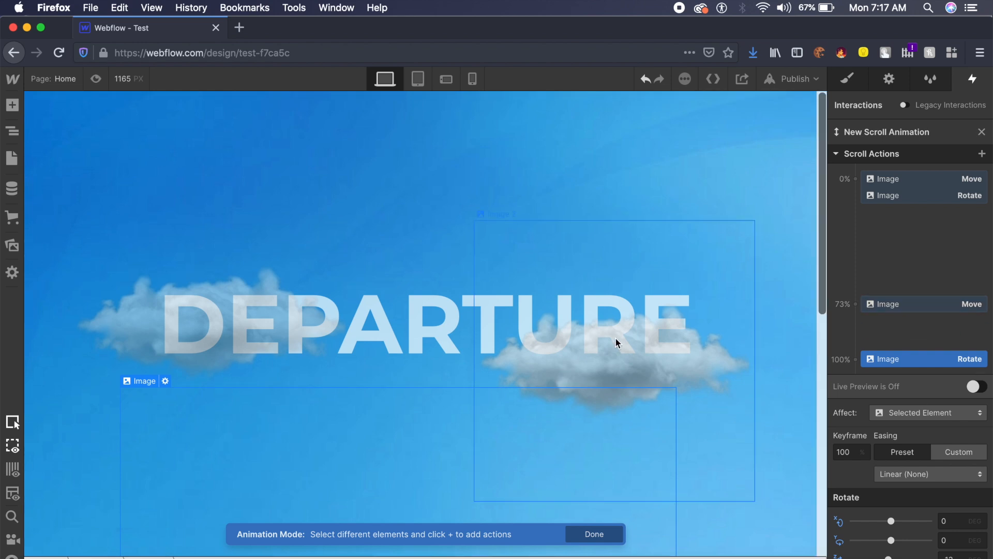
scroll(616, 337, "down", 10)
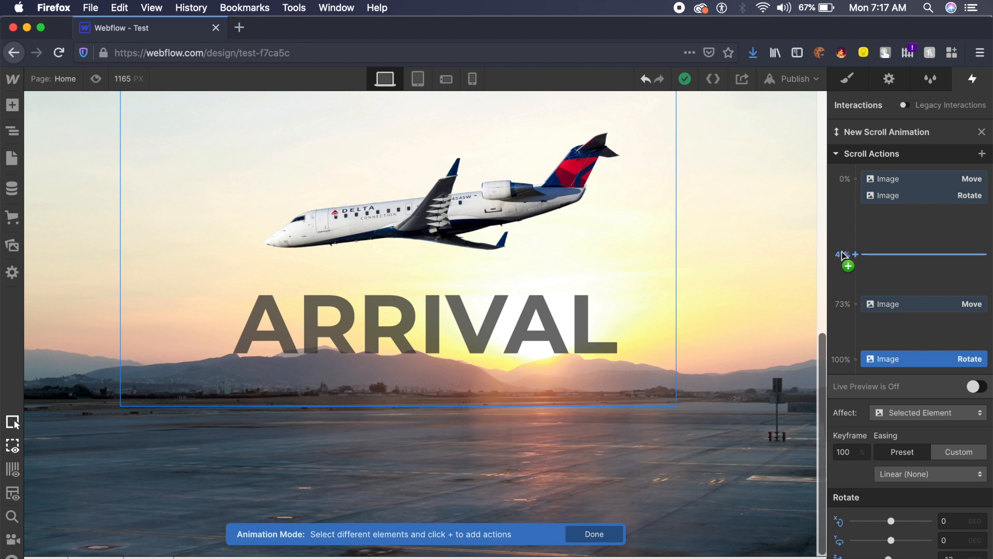
- Add a Filter action for the plane at the 0% keyframe using Brightness at 100%
left_click(856, 180)
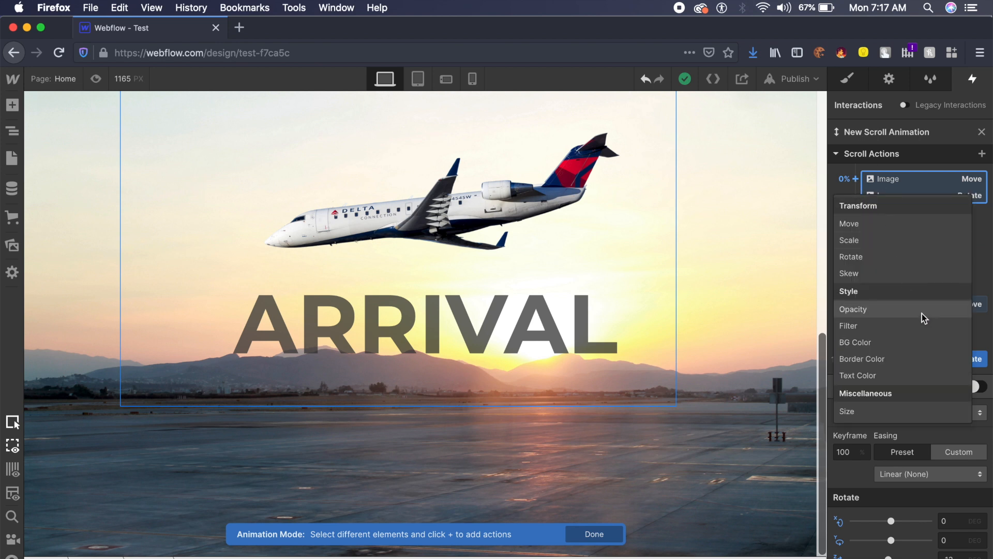
left_click(853, 326)
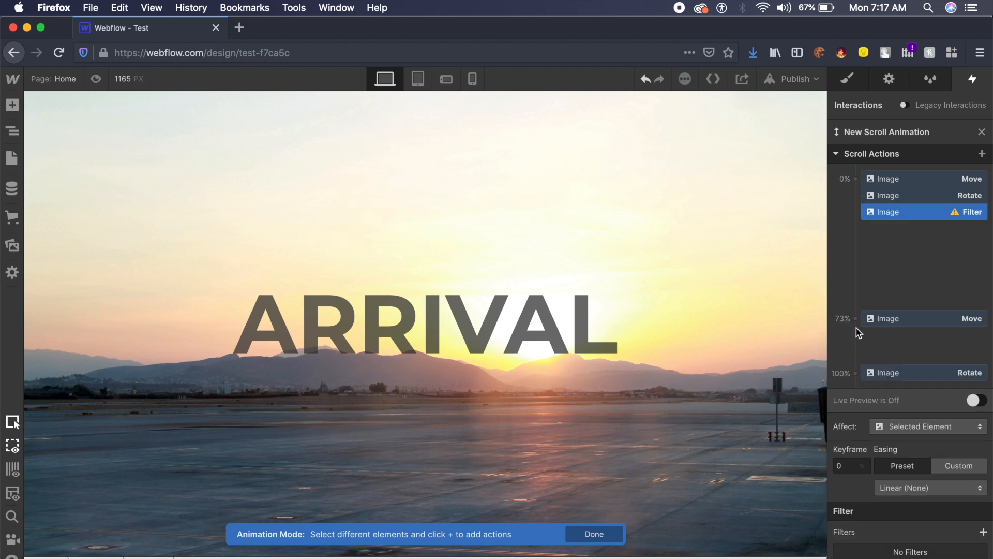
left_click(983, 533)
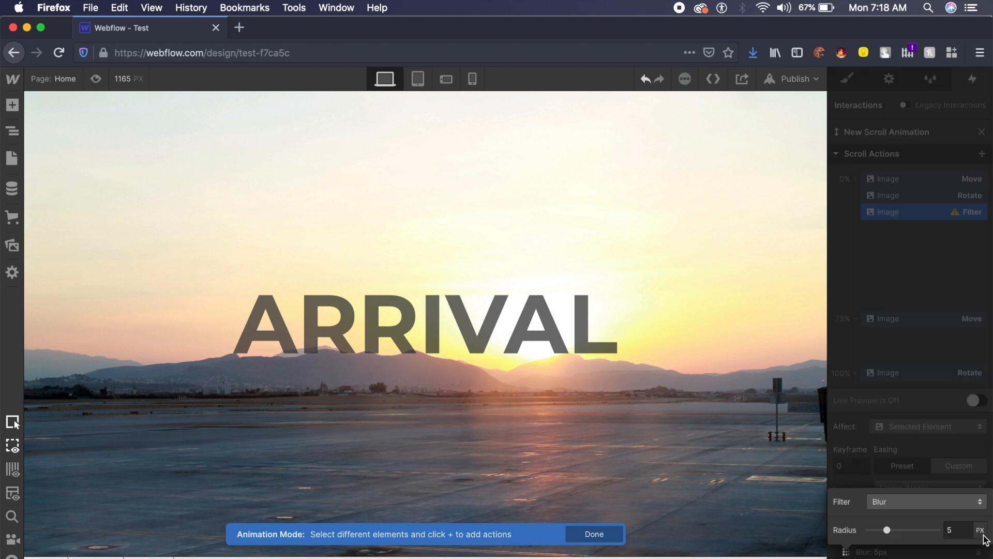
left_click(910, 504)
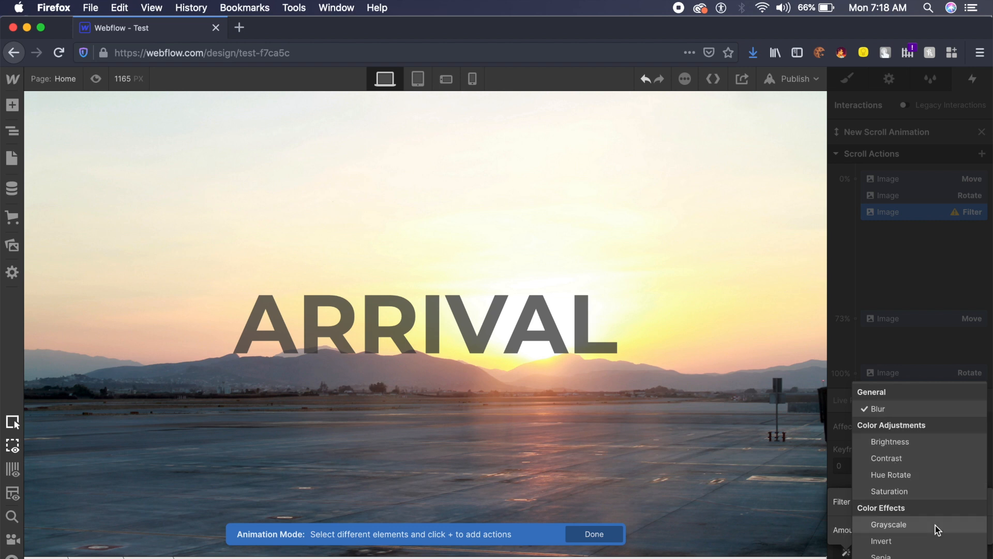
left_click(908, 444)
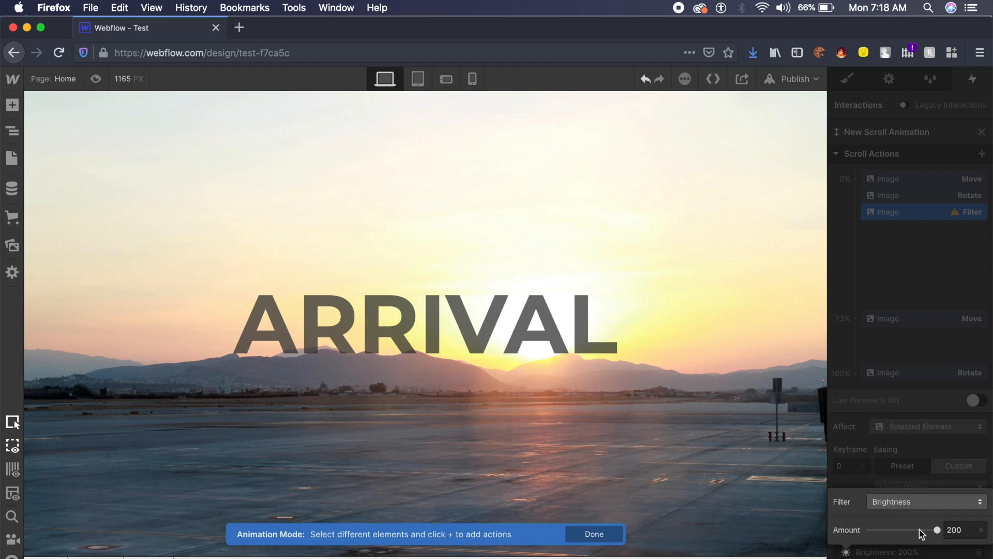
left_click_drag(922, 530, 898, 531)
left_click(951, 531)
key("Return")
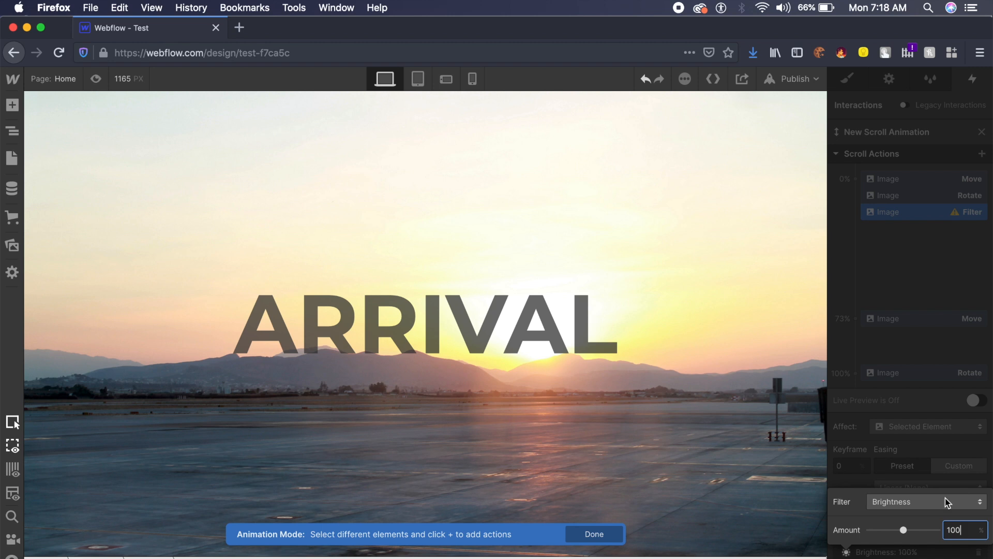
left_click(876, 350)
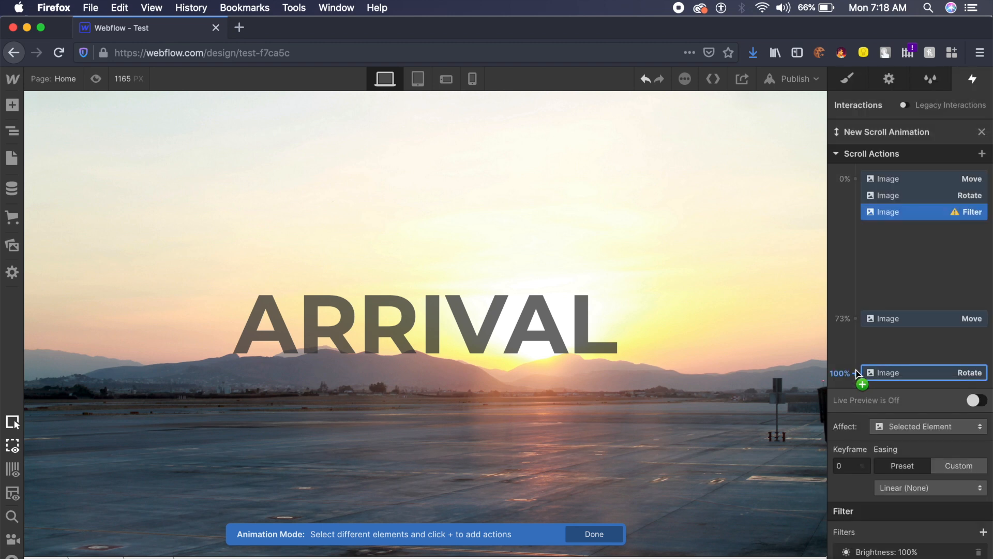
- Add a Filter action for the plane at the 80% keyframe using Brightness at 80%
left_click(862, 337)
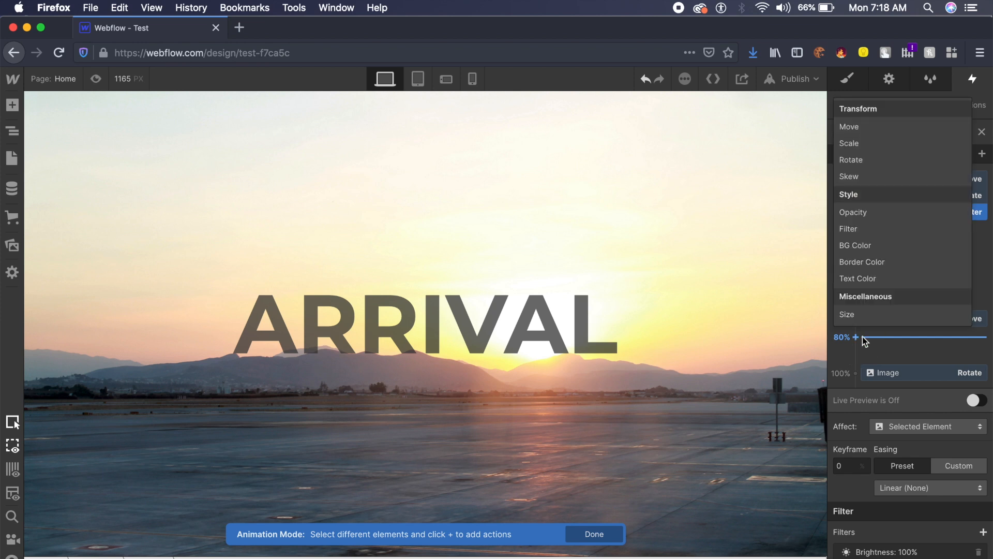
left_click(874, 229)
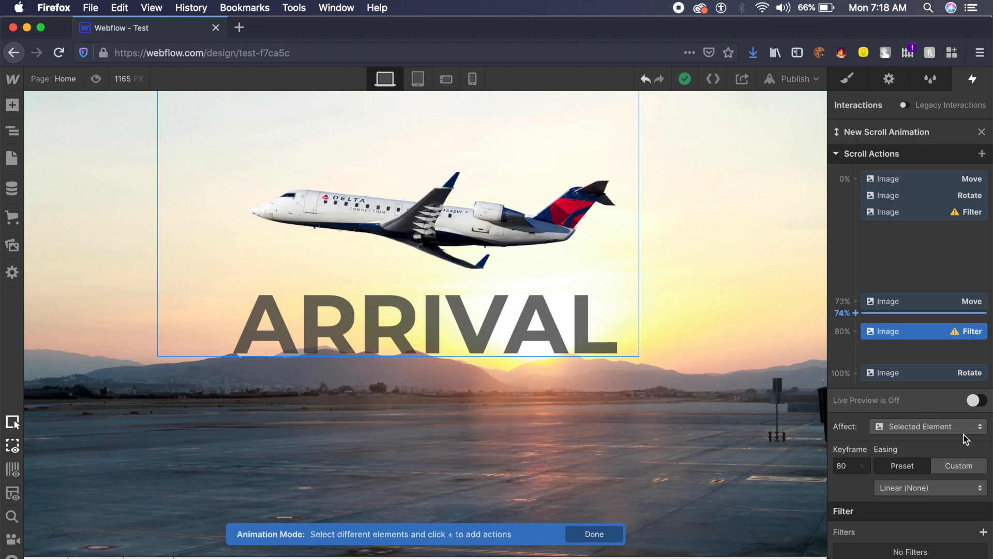
left_click(983, 531)
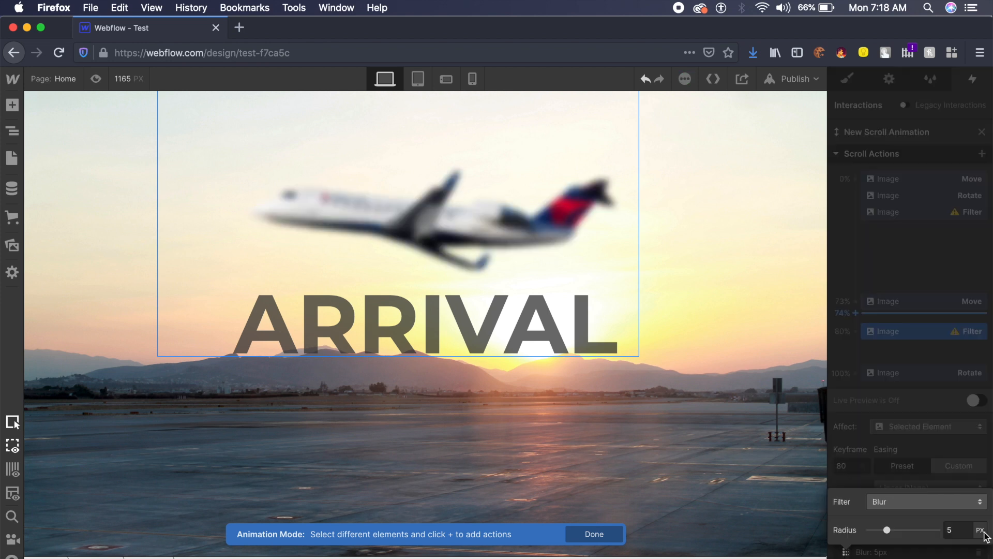
left_click(933, 504)
left_click(904, 444)
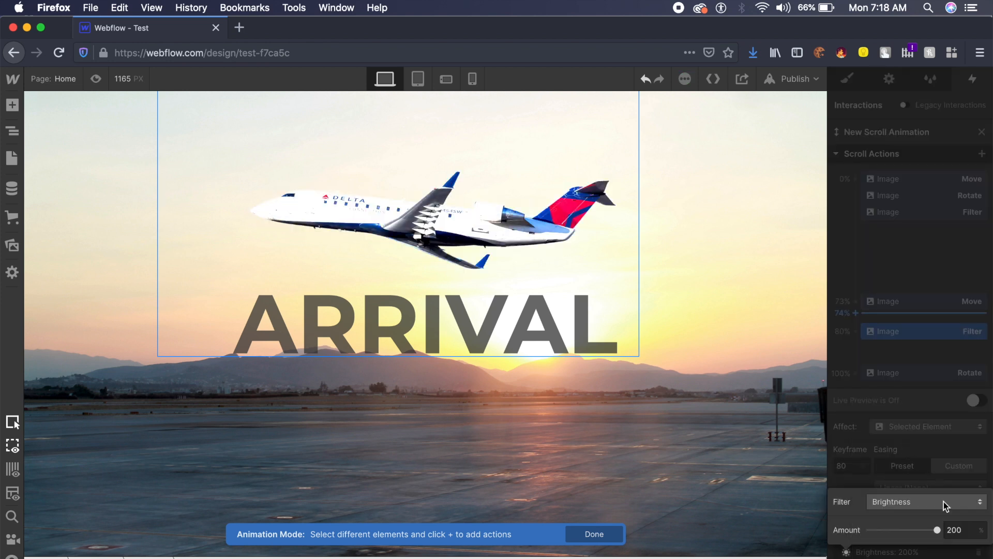
left_click(950, 527)
type("70")
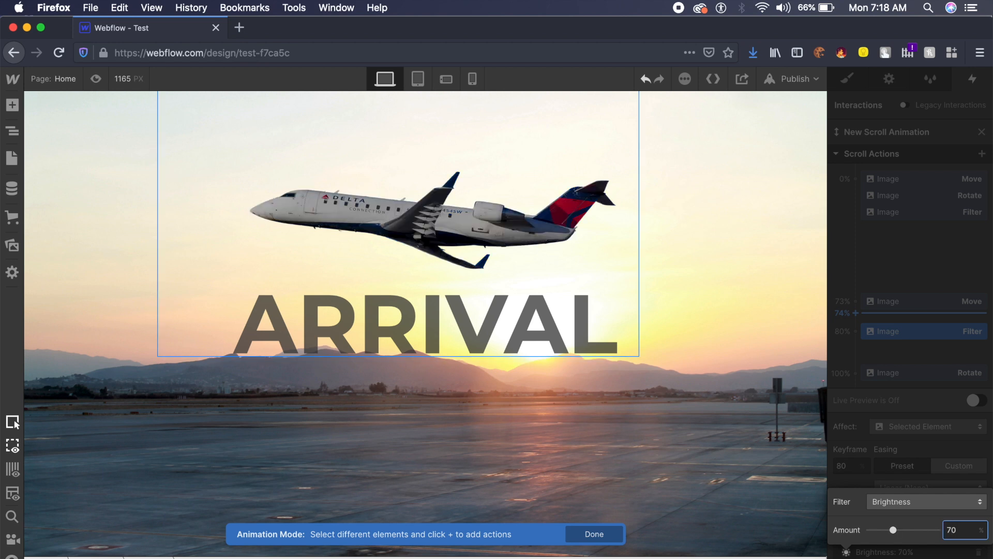
double_click(951, 528)
key("Return")
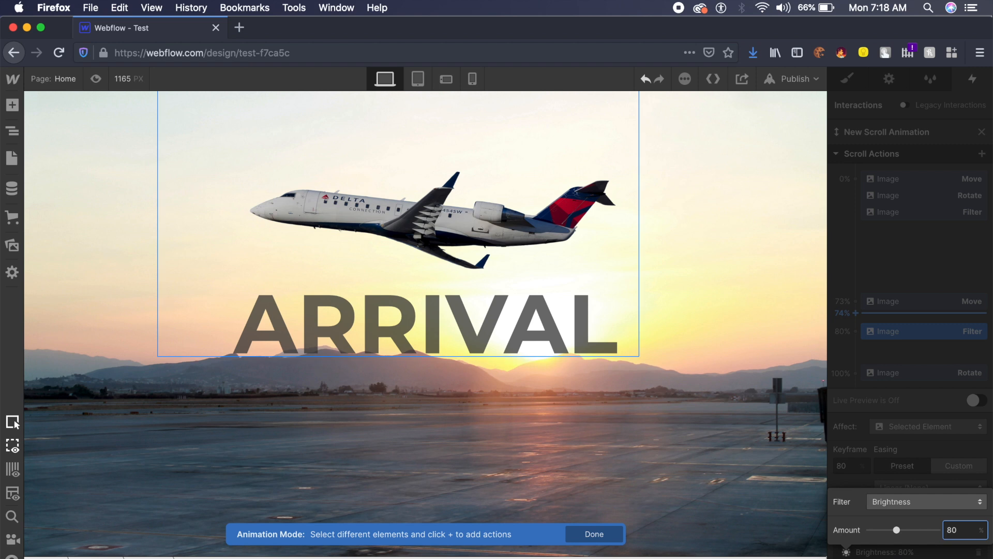
left_click(861, 455)
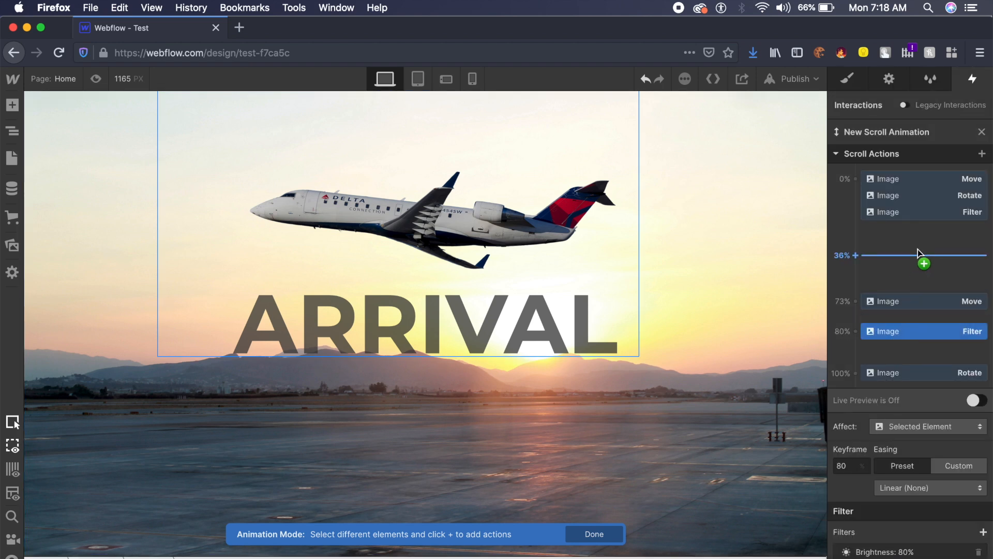
left_click_drag(898, 216, 895, 329)
scroll(655, 372, "up", 6)
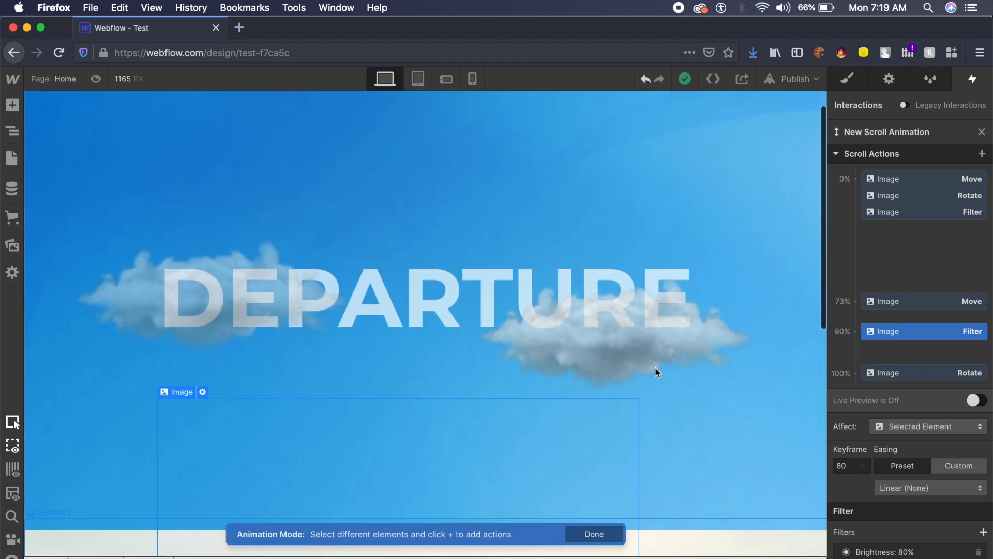
- Add a Move action for the right-hand cloud, Image 2, at the 0% keyframe with X, Y and Z at 0 px
left_click(694, 367)
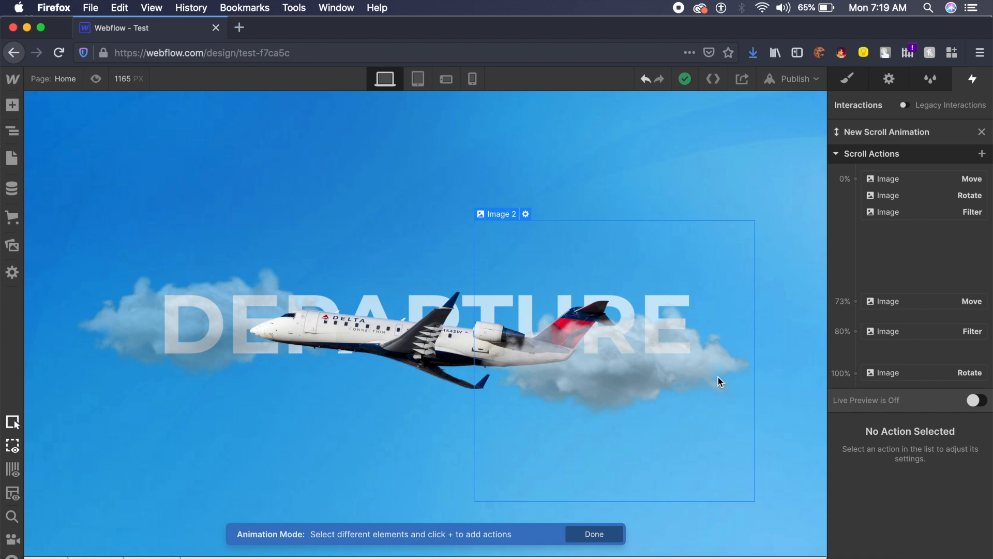
left_click(856, 179)
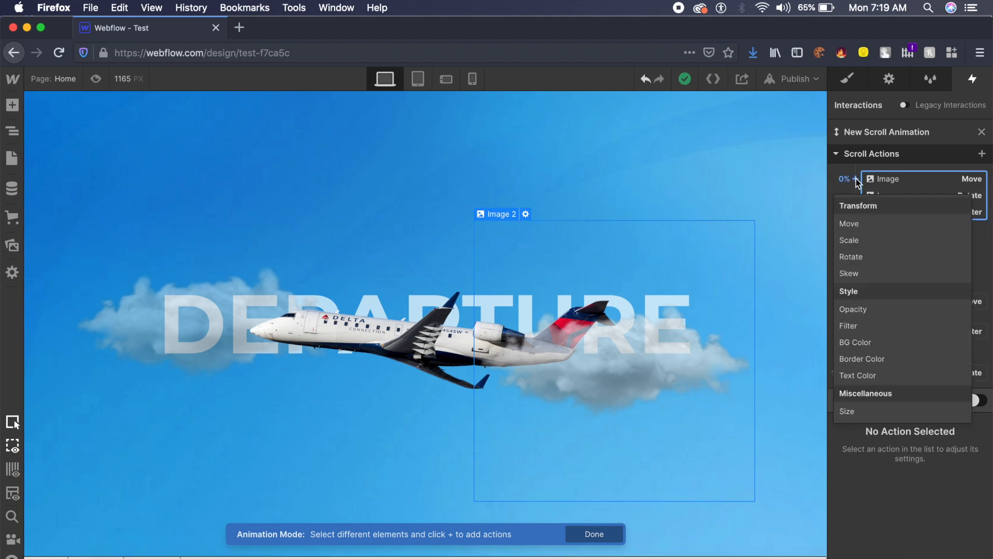
left_click(881, 223)
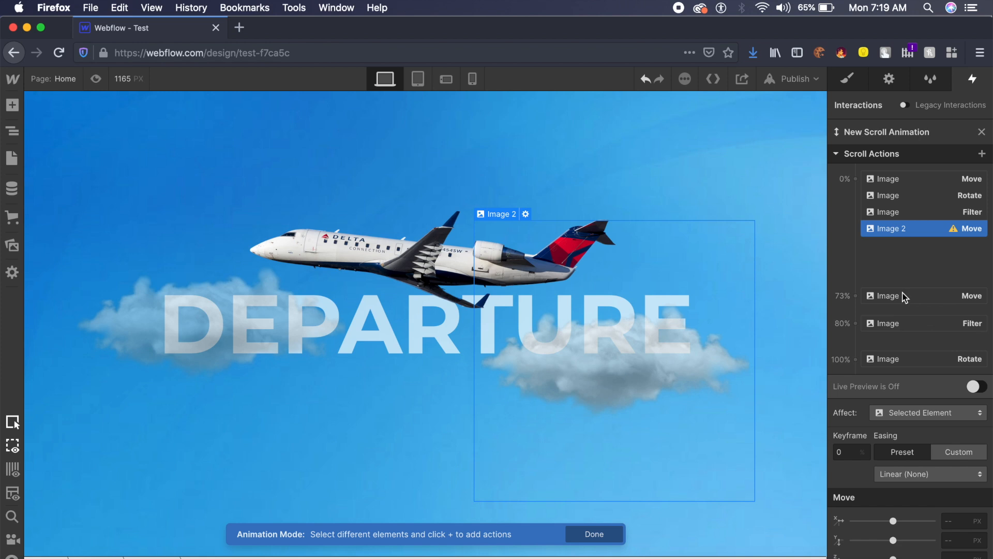
left_click(951, 525)
type("0")
key("Tab")
type("0")
key("Tab")
left_click_drag(905, 228, 857, 343)
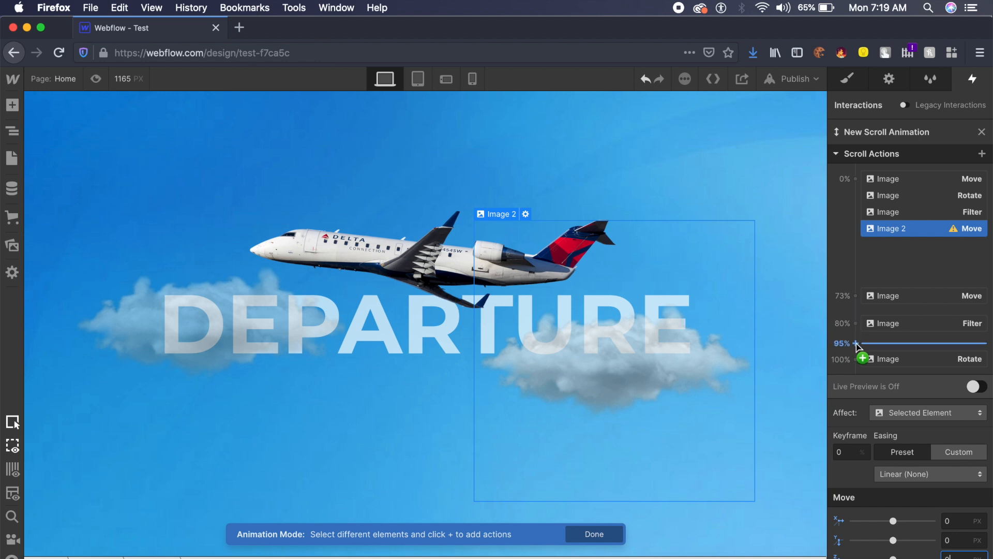
- Add a Move action for the Image 2 cloud at the 95% keyframe with X at 0 px and a slight downward Y offset
left_click(857, 343)
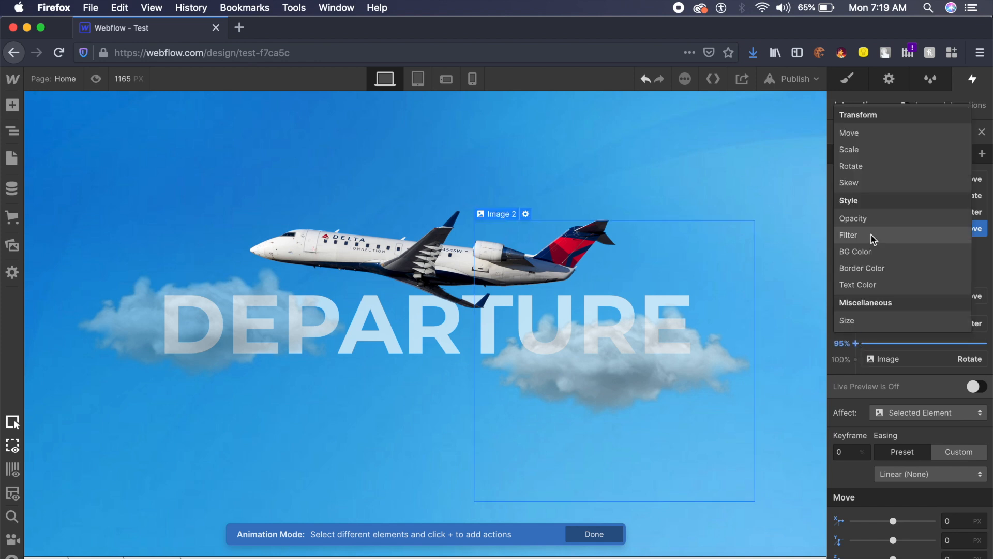
left_click(871, 134)
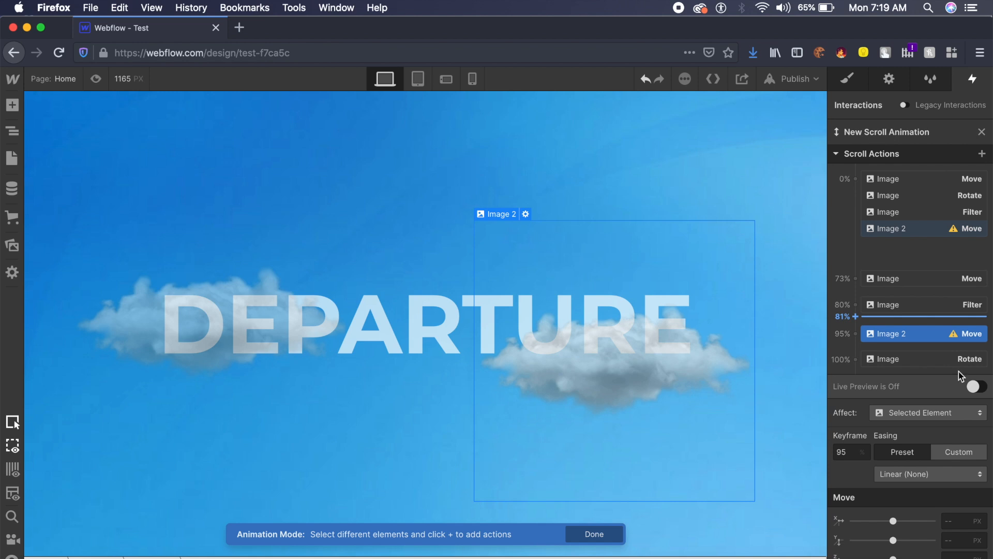
left_click(950, 524)
type("0")
key("Tab")
type("0")
key("Tab")
left_click_drag(894, 541, 901, 542)
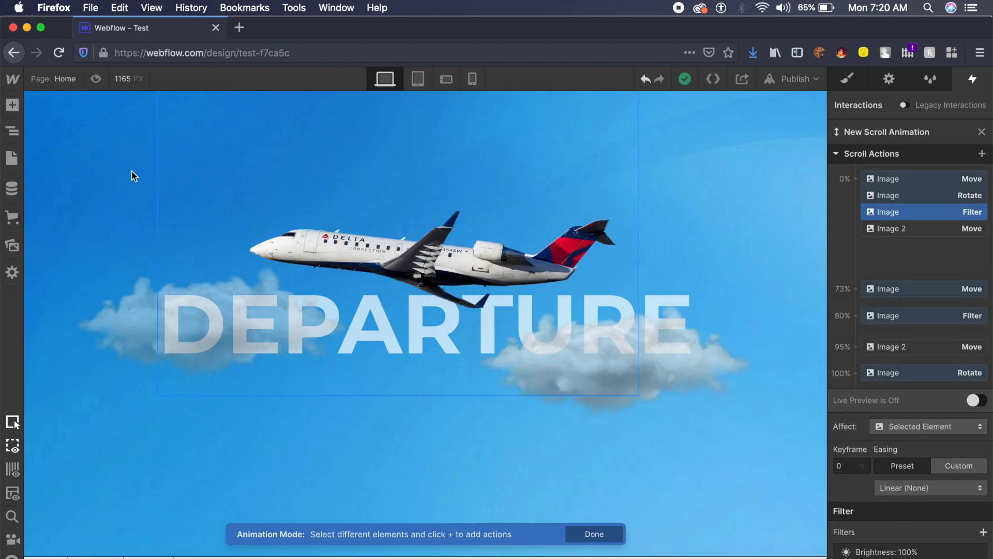
- Preview the page and check the plane and cloud scroll animation in the Departure section
left_click(101, 87)
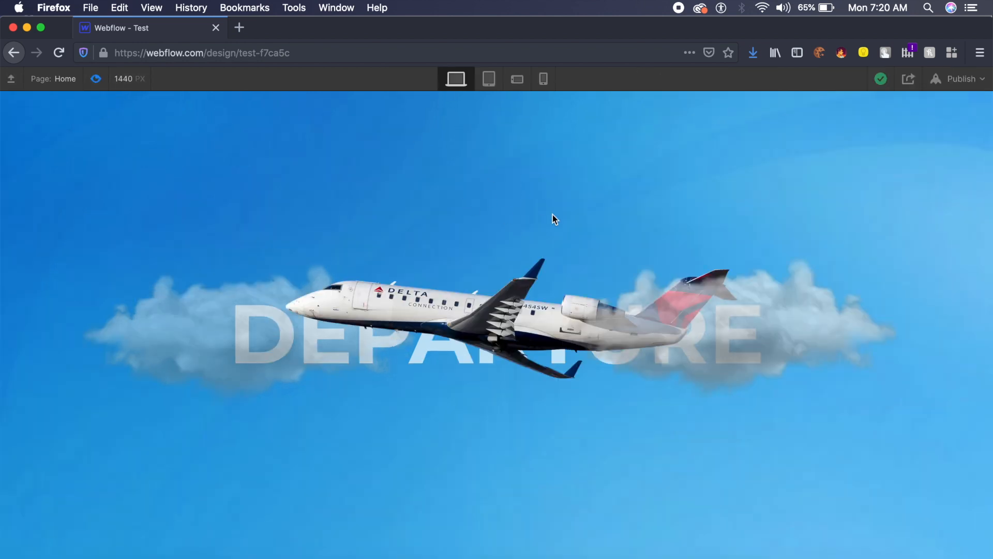
scroll(552, 216, "down", 3)
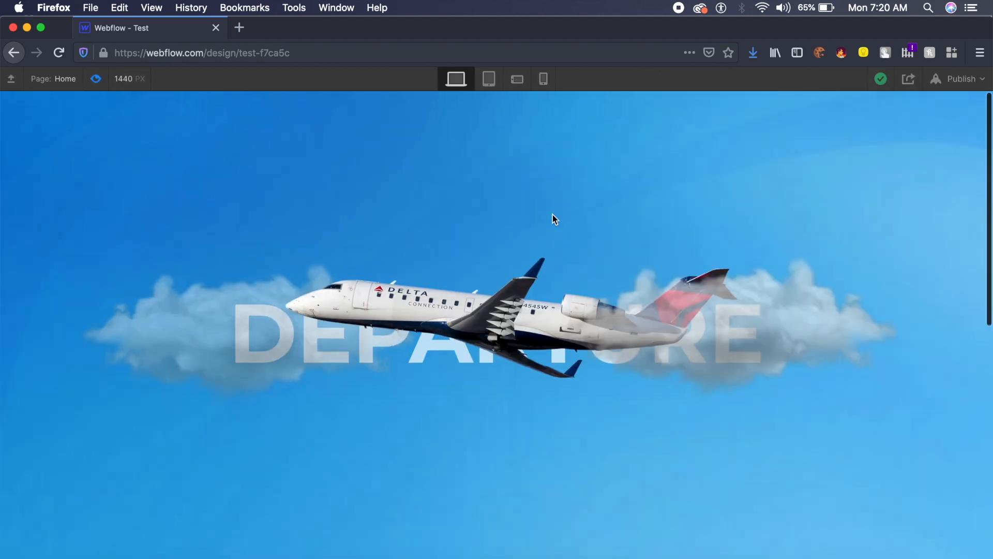
scroll(553, 214, "down", 2)
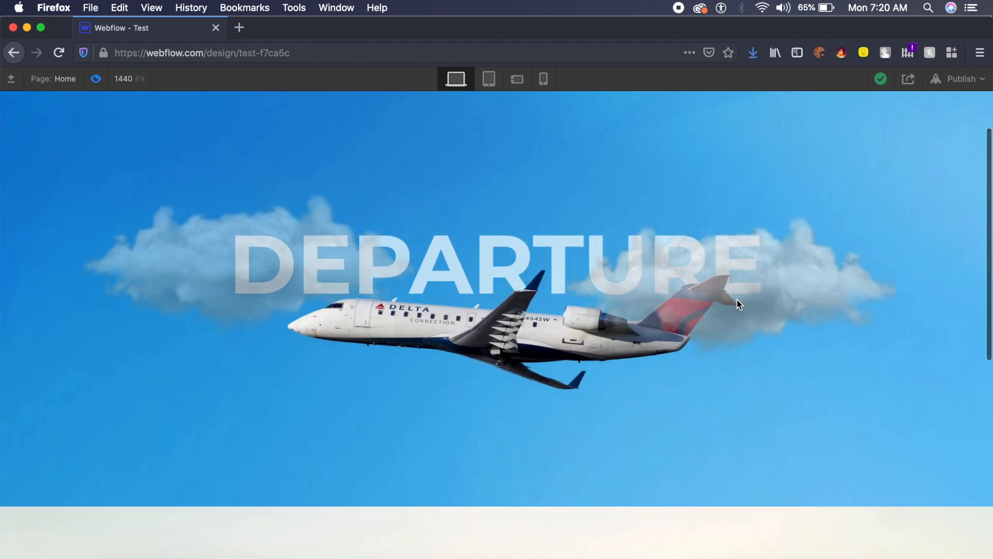
scroll(492, 362, "down", 2)
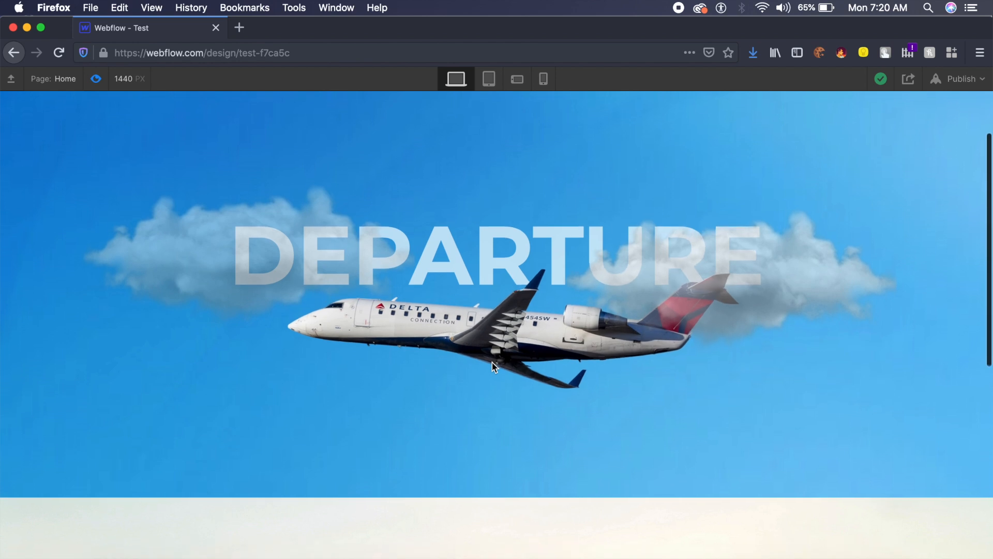
- Review the full scroll animation of the plane and clouds from Departure down to Arrival and back up to Departure
scroll(492, 362, "down", 3)
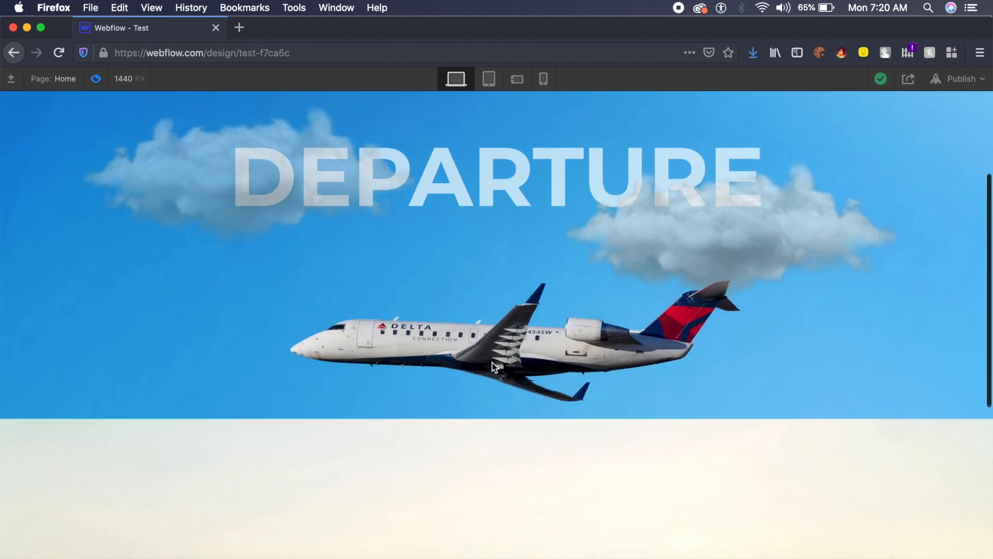
scroll(492, 362, "down", 3)
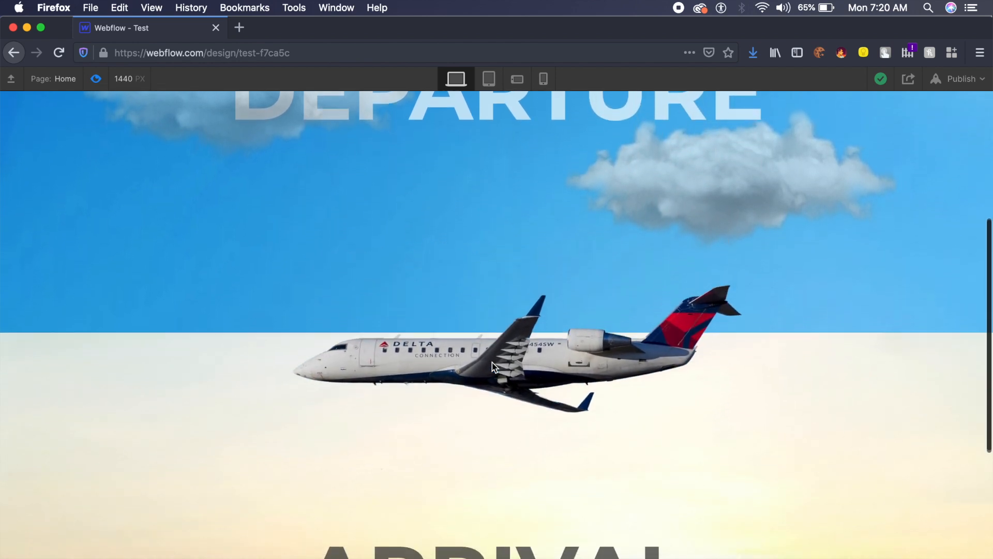
scroll(492, 362, "down", 4)
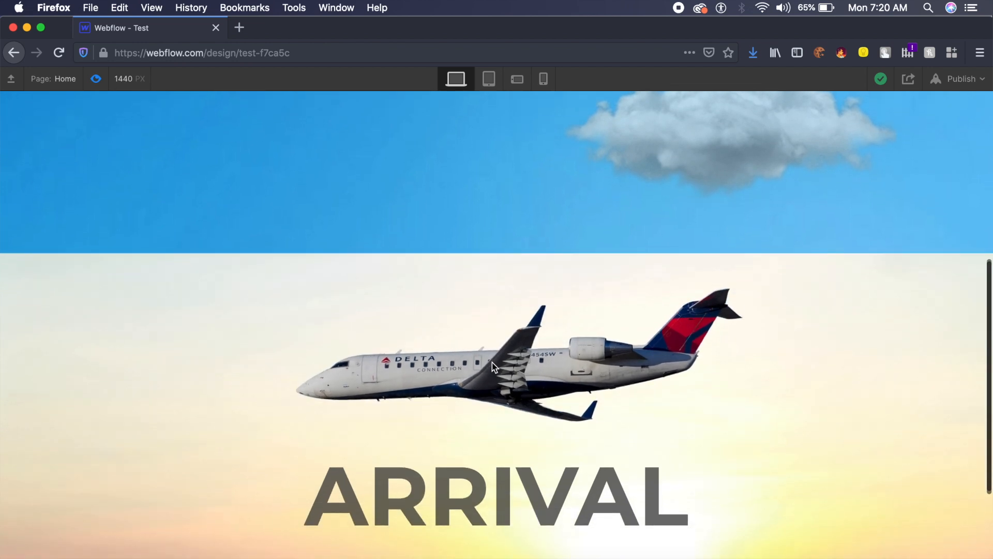
scroll(492, 358, "down", 4)
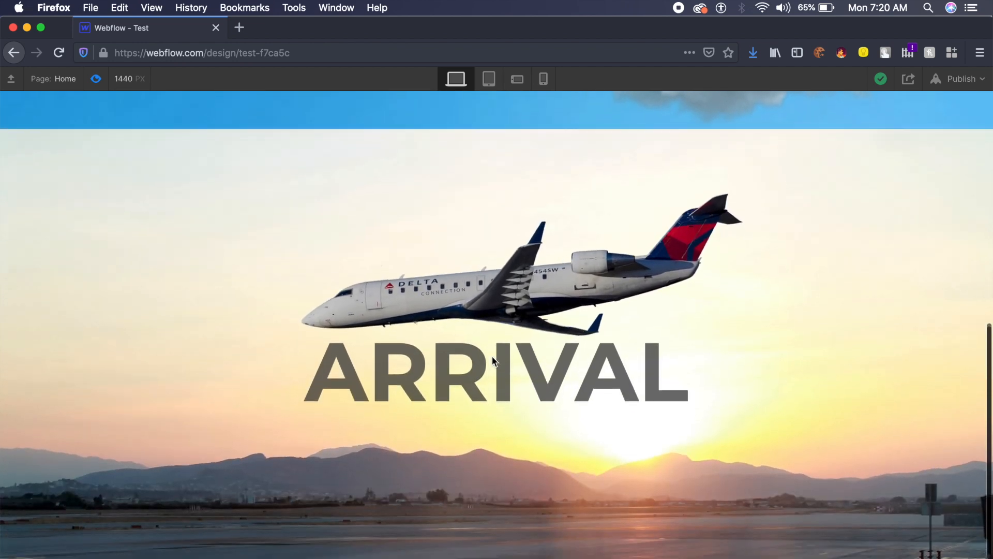
scroll(495, 358, "up", 5)
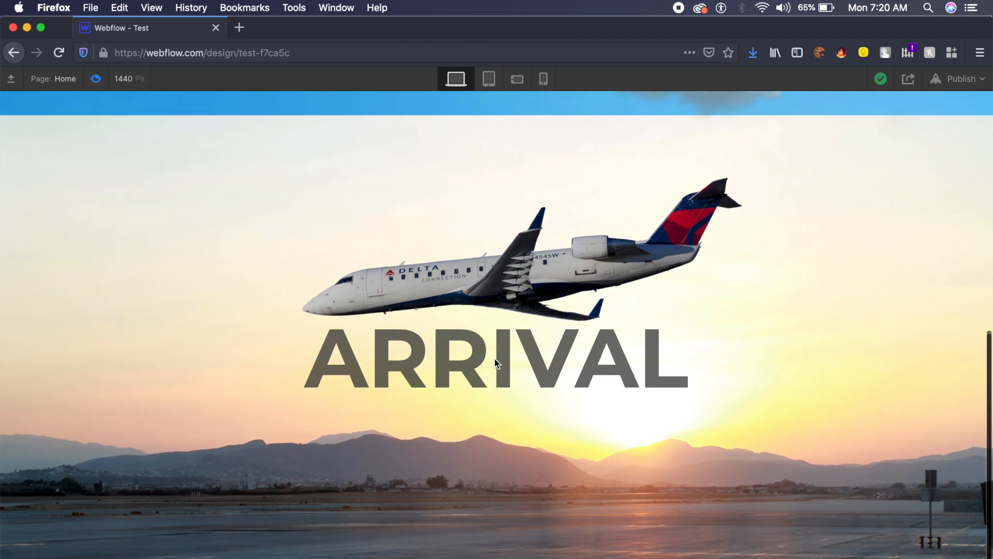
scroll(494, 359, "up", 5)
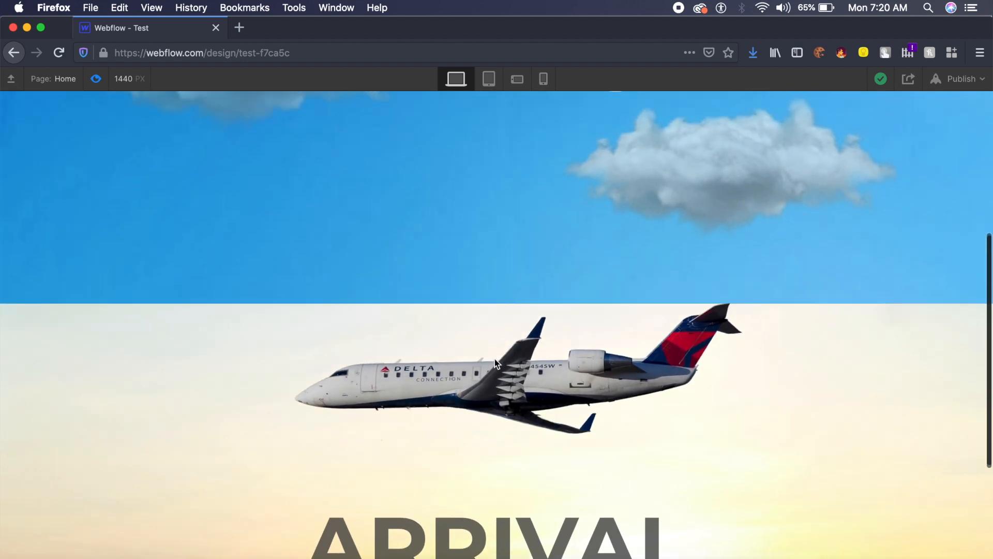
scroll(495, 362, "up", 3)
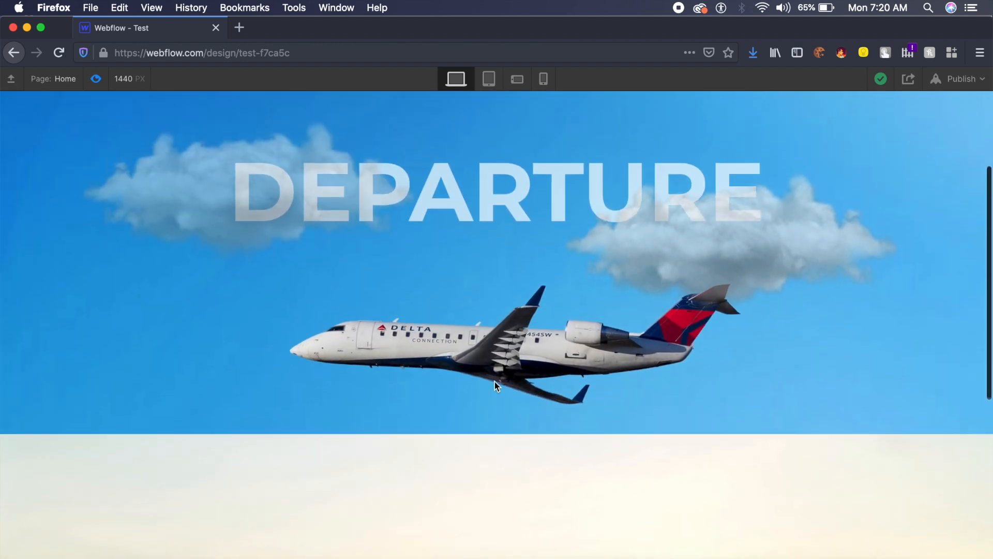
scroll(495, 381, "up", 2)
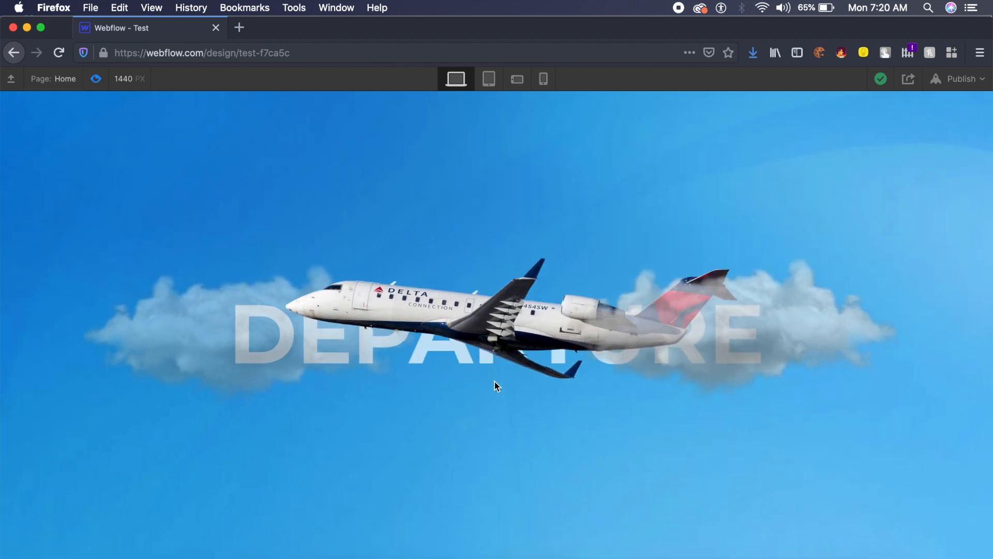